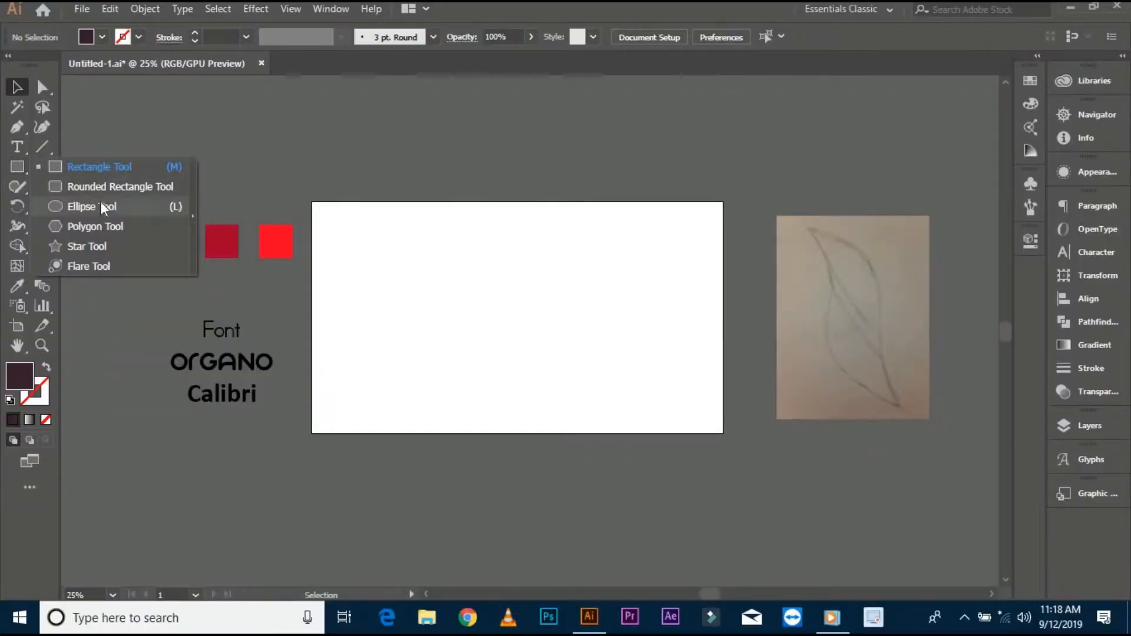
- Draw a circle on the artboard with the Ellipse tool and give it a black stroke with no fill
left_click(109, 206)
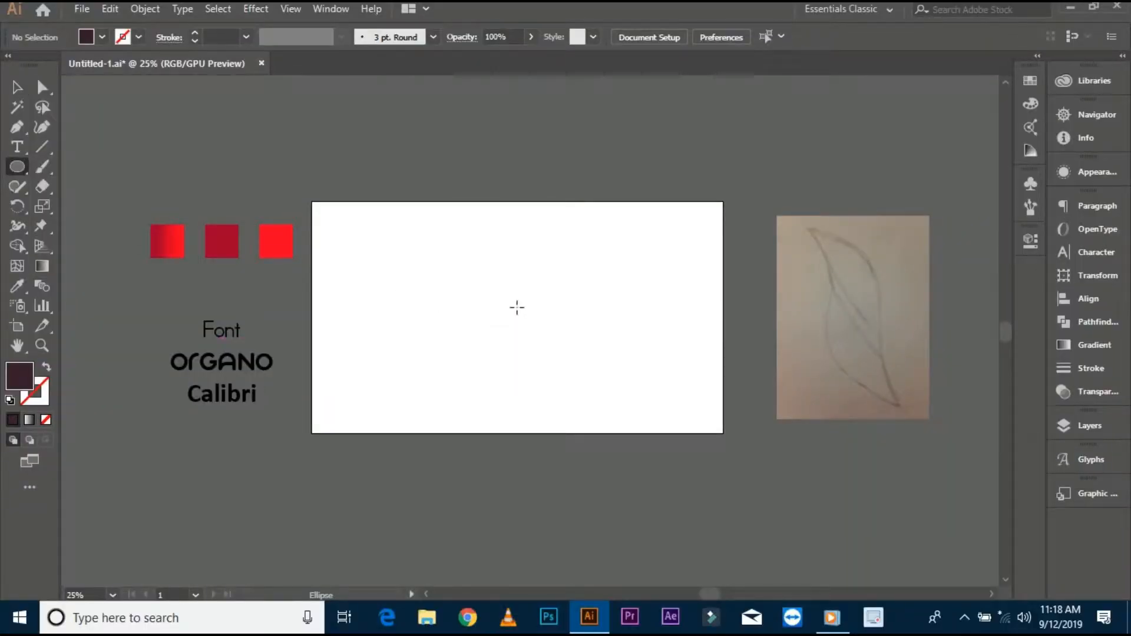
left_click_drag(516, 306, 604, 394)
left_click(9, 400)
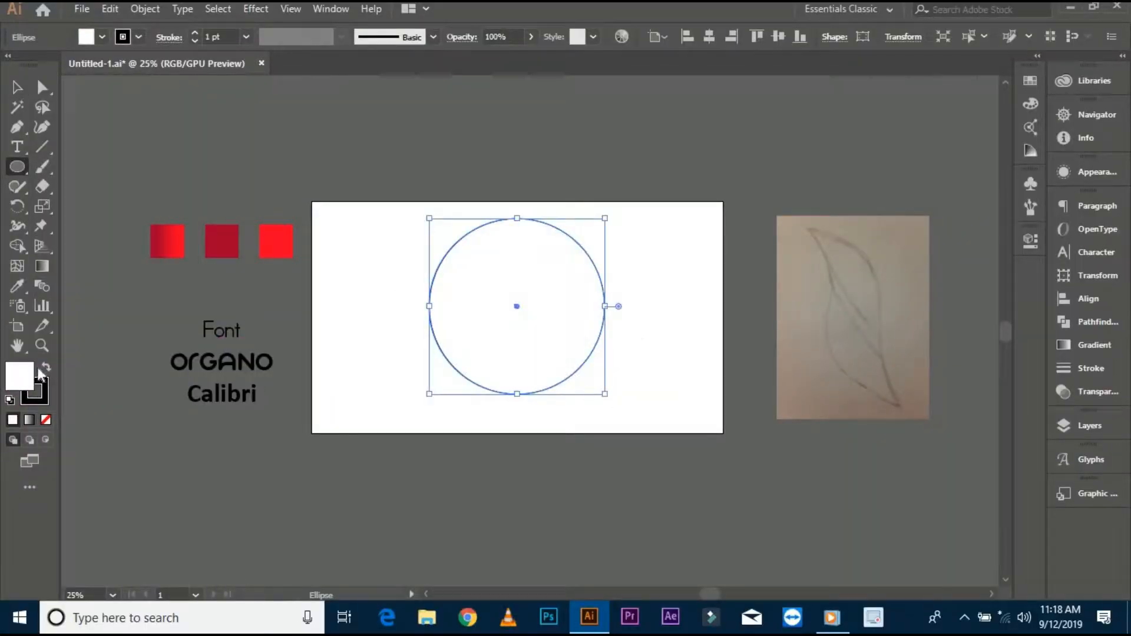
left_click(45, 419)
left_click(16, 88)
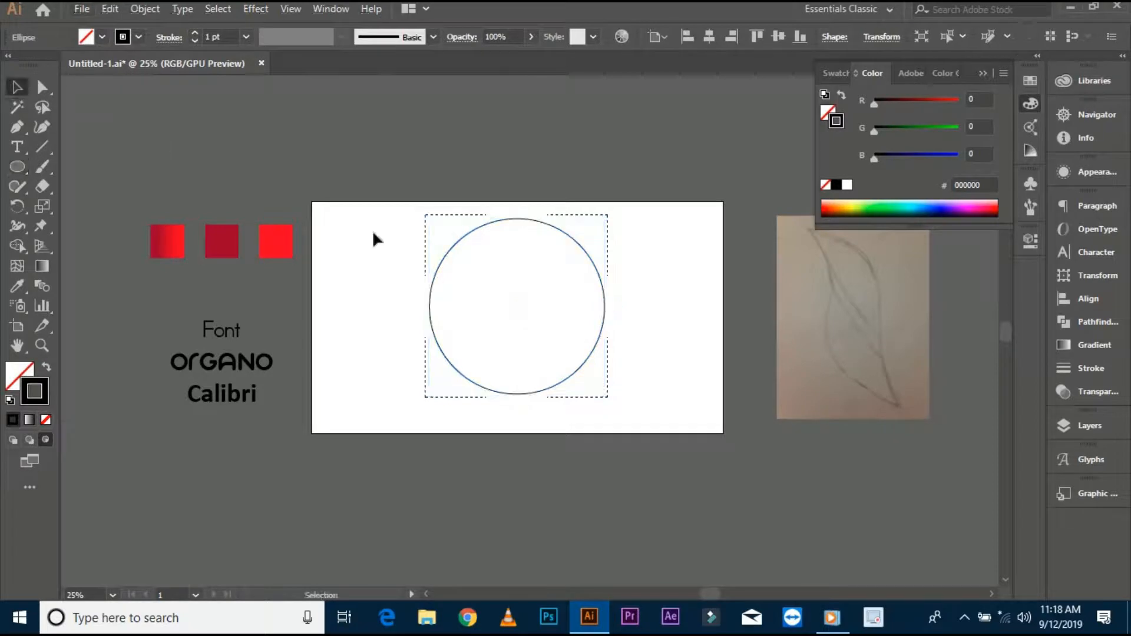
- Create a concentric copy of the circle with its width divided by 1.618
scroll(430, 267, "up", 2)
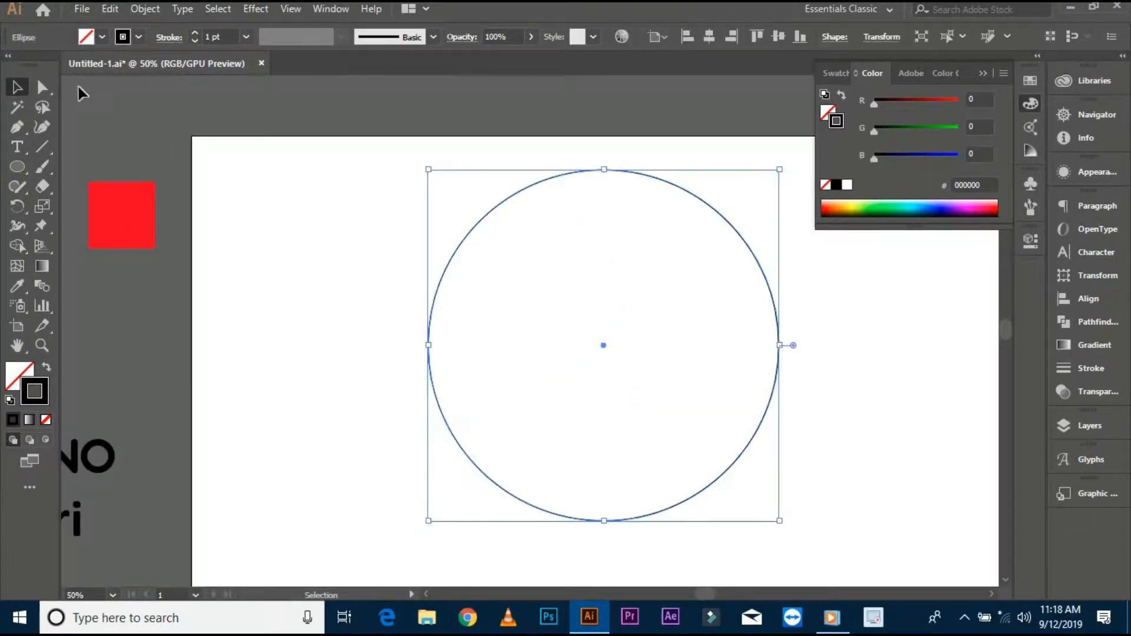
scroll(227, 32, "up", 1)
left_click(265, 220)
scroll(266, 222, "down", 1)
left_click_drag(268, 224, 420, 336)
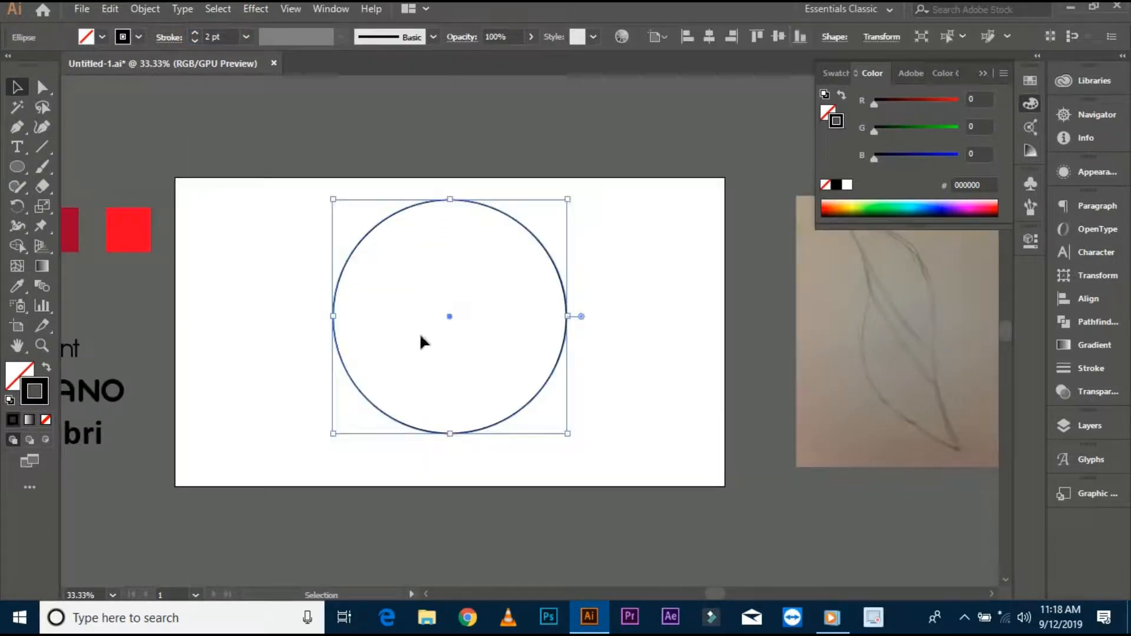
left_click(872, 47)
left_click(858, 63)
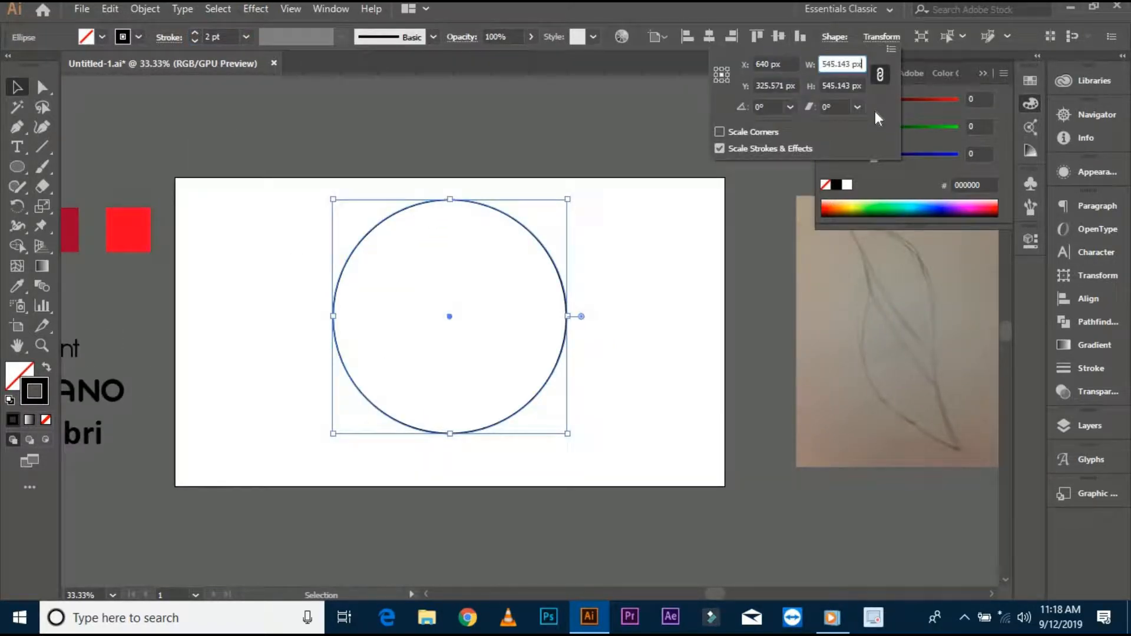
type("1.618")
key("Left")
key("Left")
key("Left")
key("Left")
key("Left")
type("/")
key("shift+Right")
key("shift+Right")
key("shift+Right")
key("shift+Right")
key("shift+Right")
key("alt+Return")
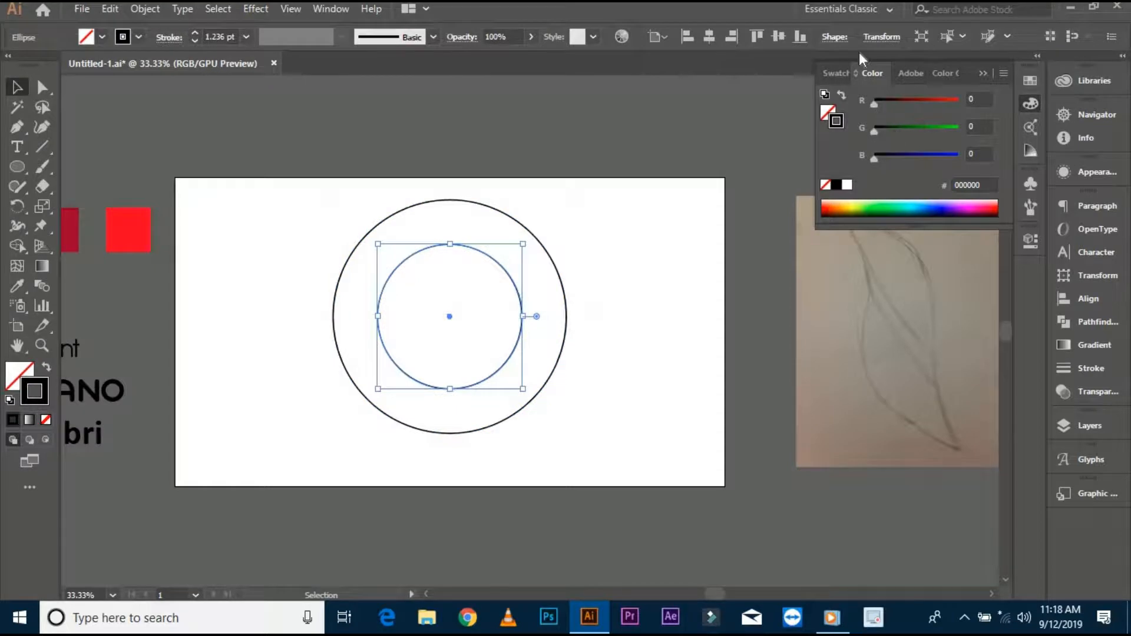
- Add two more concentric copies, each with its width divided by 1.618 from the previous circle
left_click(874, 37)
left_click(849, 64)
key("Right")
key("Right")
key("Right")
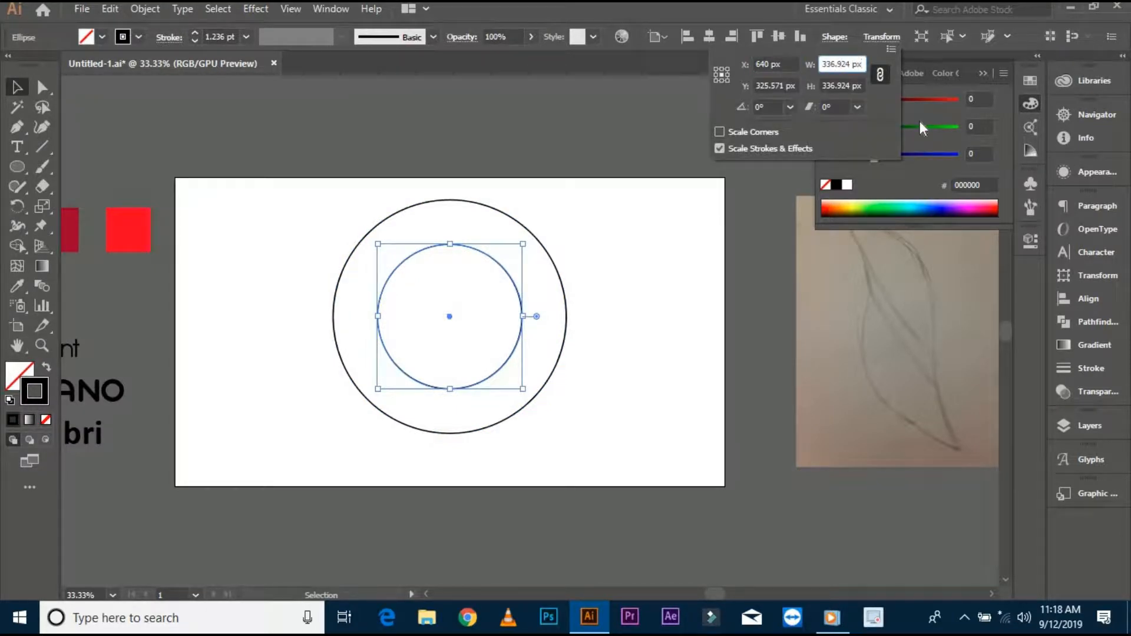
type("/1.618")
key("alt+Return")
left_click(882, 37)
left_click(859, 64)
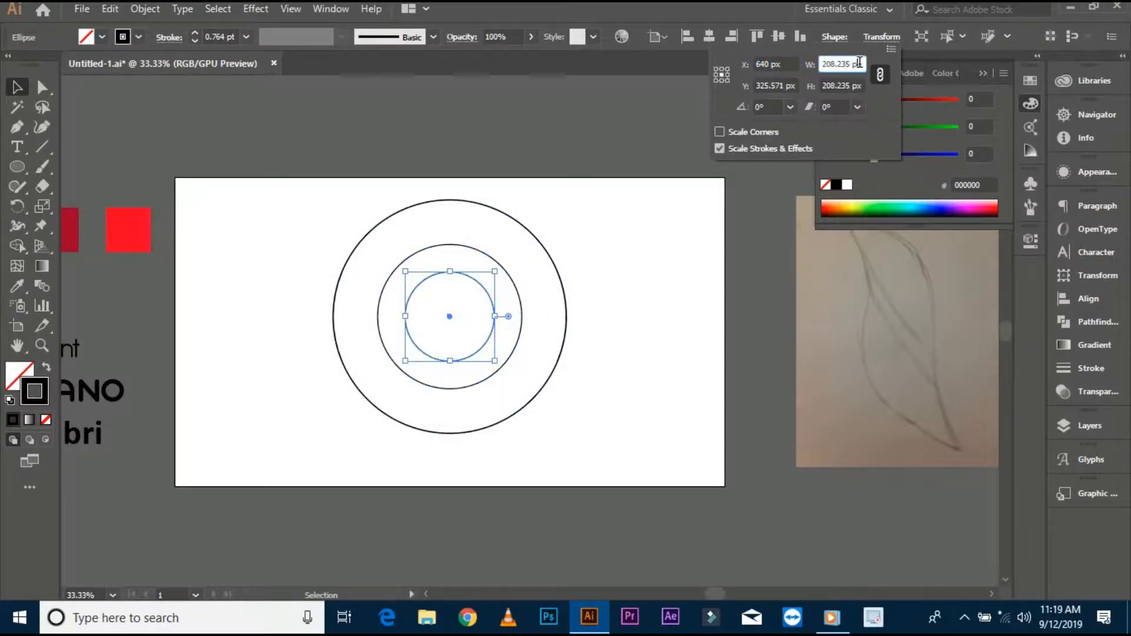
type("/1.618")
key("alt+Return")
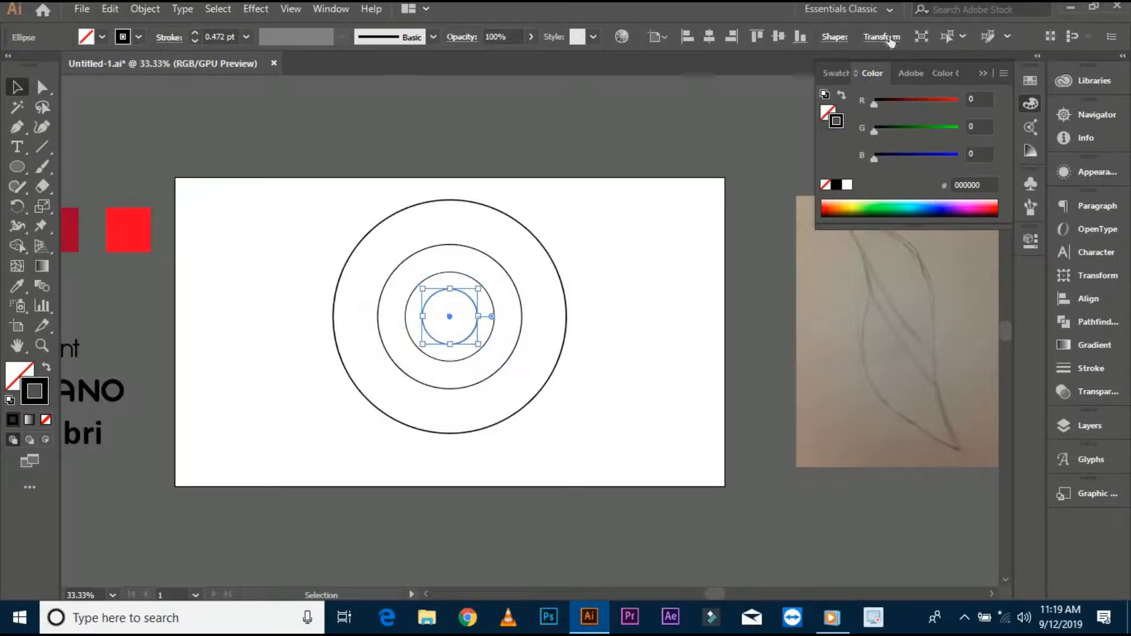
- Add two further concentric copies, each again scaled down by 1.618 from the previous circle
left_click(884, 37)
left_click(848, 64)
key("alt+Return")
key("Return")
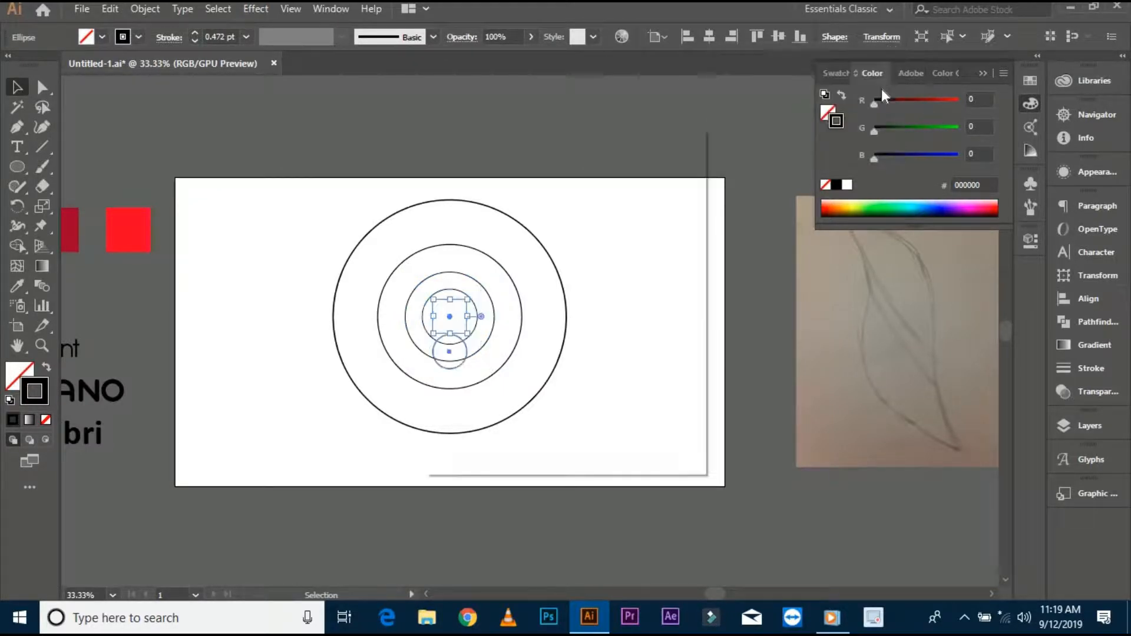
left_click(649, 431)
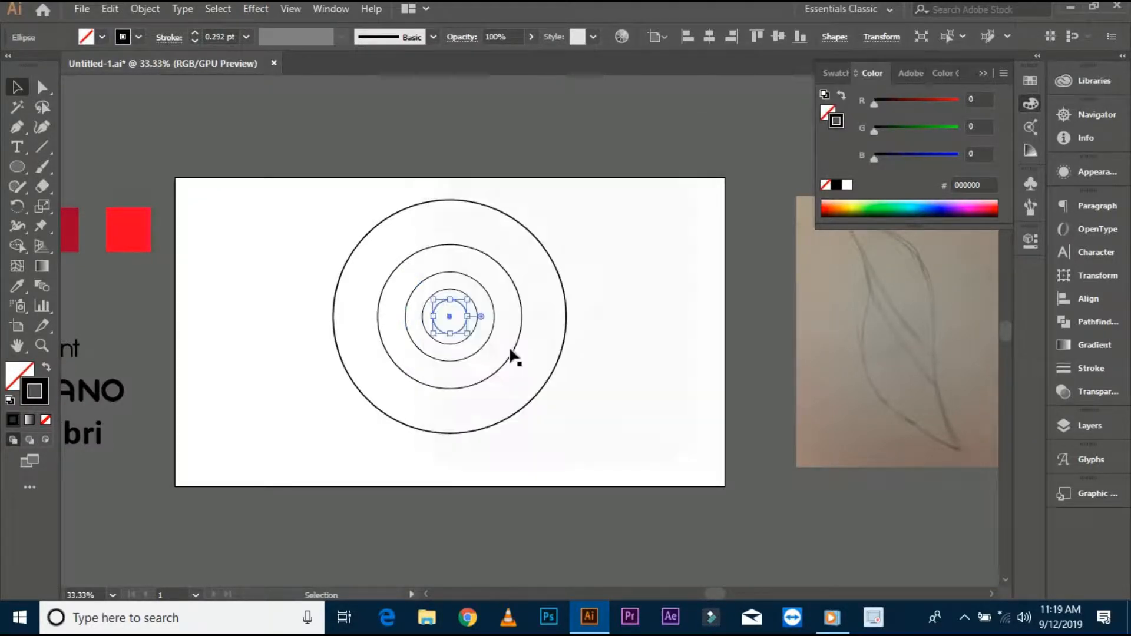
left_click(894, 40)
left_click(858, 63)
key("alt+Return")
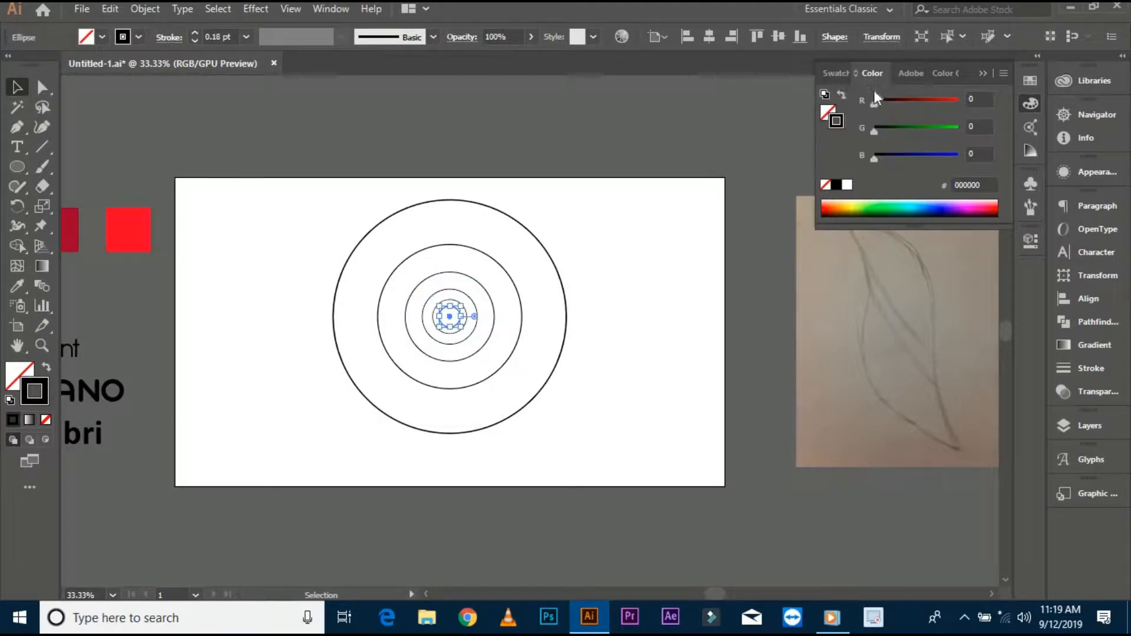
- Select all circles and set their stroke weight to 2.384 pt
key("ctrl+shift+a")
key("q")
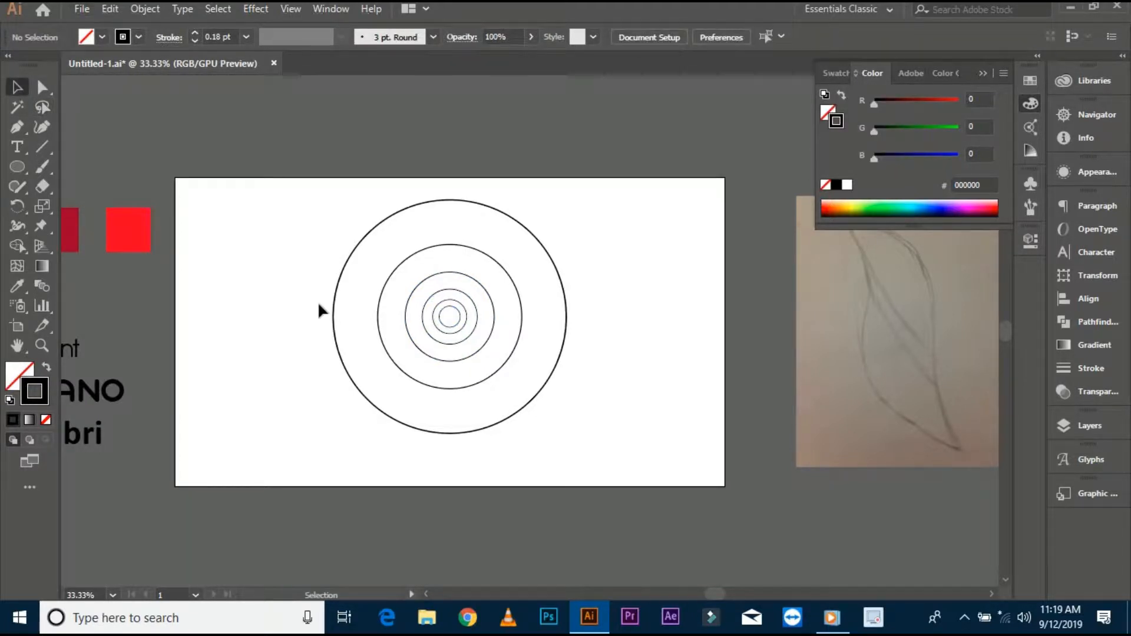
scroll(319, 305, "up", 2)
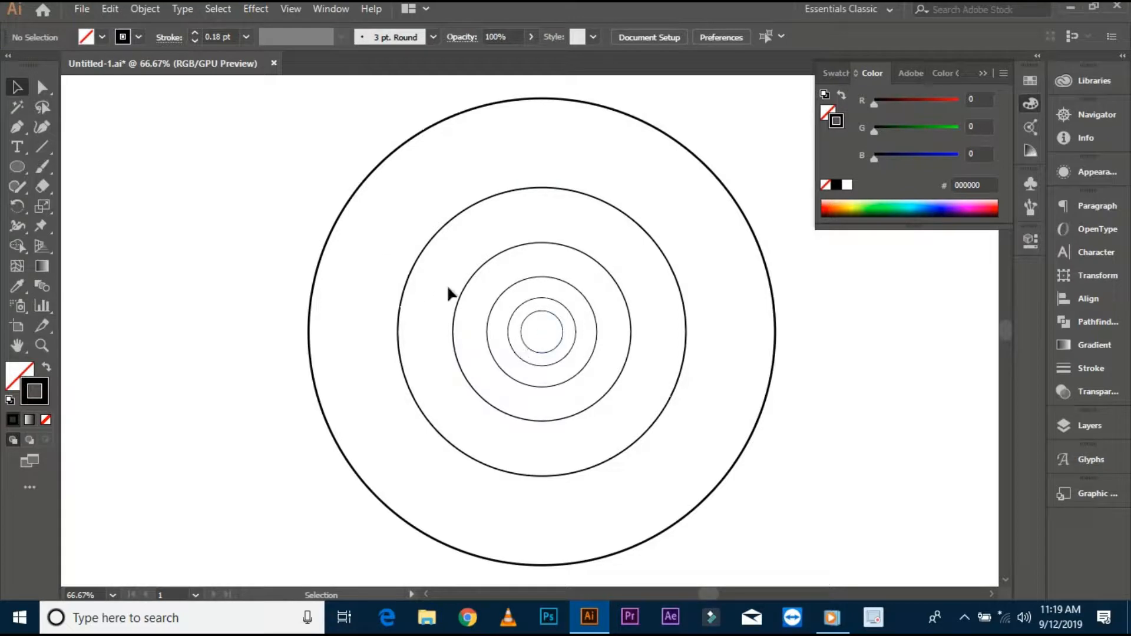
key("ctrl+a")
scroll(207, 35, "up", 3)
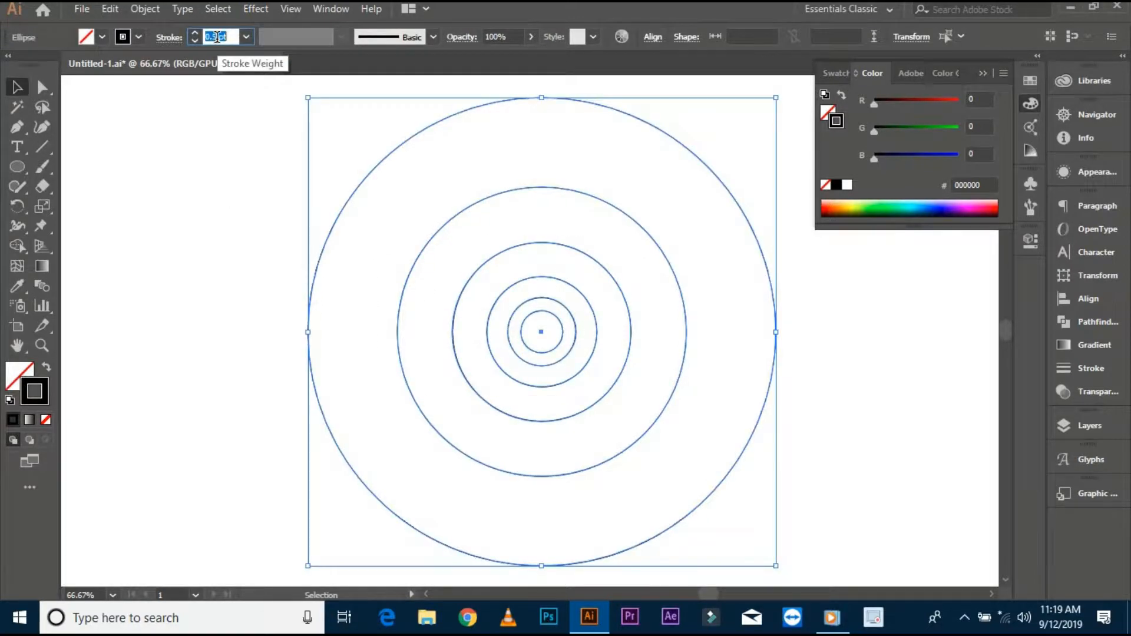
left_click(230, 205)
scroll(231, 205, "down", 3)
- Move the set of concentric circles off the artboard beside the leaf sketch
left_click_drag(218, 206, 638, 331)
left_click_drag(732, 421, 760, 436)
mouse_move(655, 357)
left_mouse_down()
mouse_move(522, 369)
mouse_move(831, 352)
mouse_move(886, 360)
left_mouse_up()
left_click(809, 458)
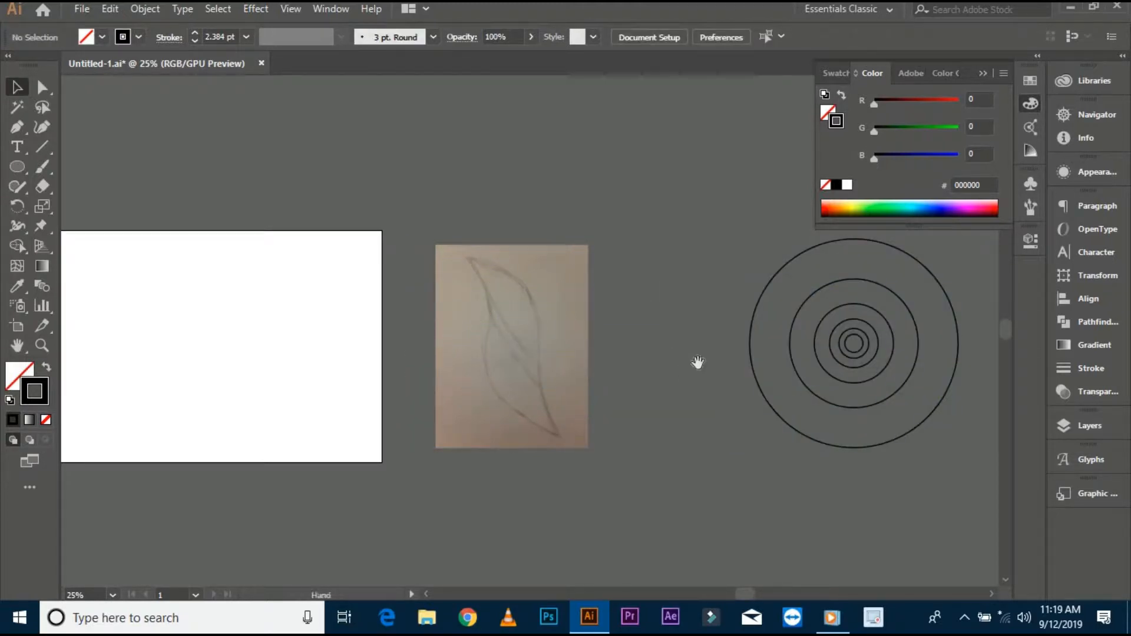
- Place copies of the largest and second-largest circles over the leaf sketch
left_click_drag(699, 363, 719, 369)
scroll(708, 368, "up", 1)
left_click_drag(704, 369, 603, 384)
left_click_drag(726, 401, 368, 389)
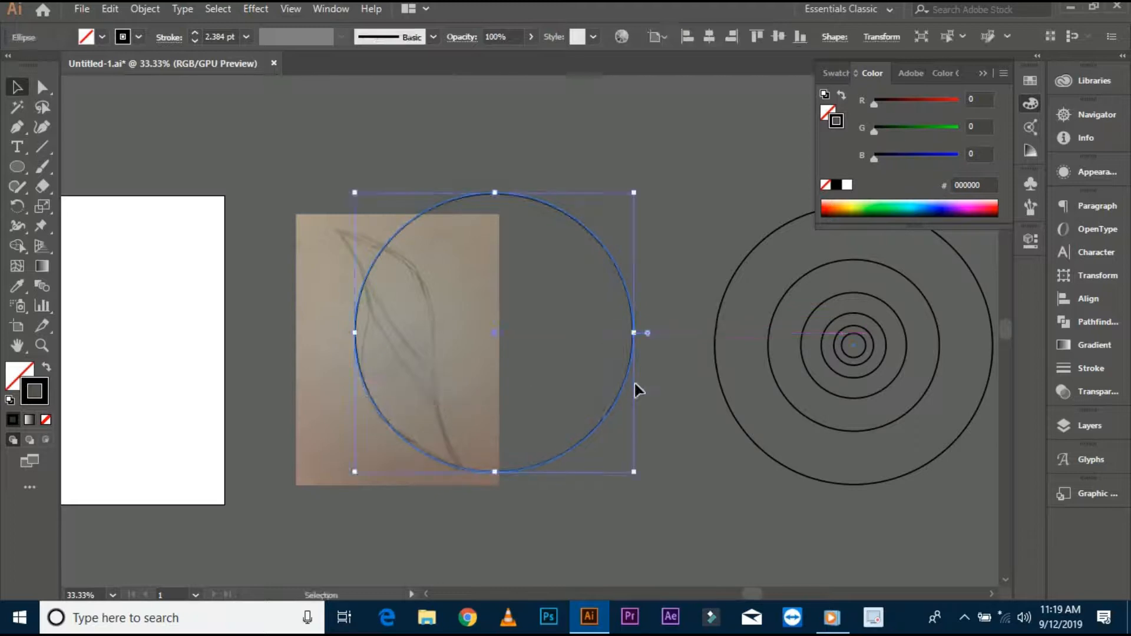
left_click(641, 386)
left_click_drag(642, 377, 391, 384)
- Nudge the smaller circle copy so its edge meets the larger circle, checking in Outline view
scroll(391, 384, "up", 1)
key("ctrl+y")
scroll(371, 420, "up", 4)
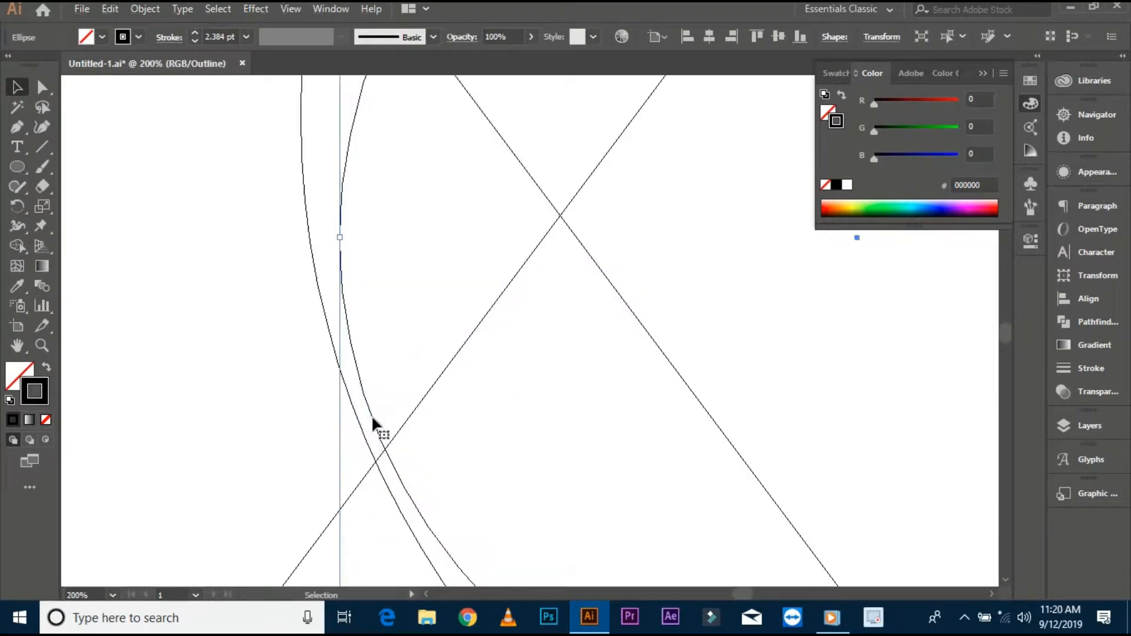
left_click_drag(364, 419, 357, 419)
left_click(379, 411)
scroll(380, 412, "up", 5)
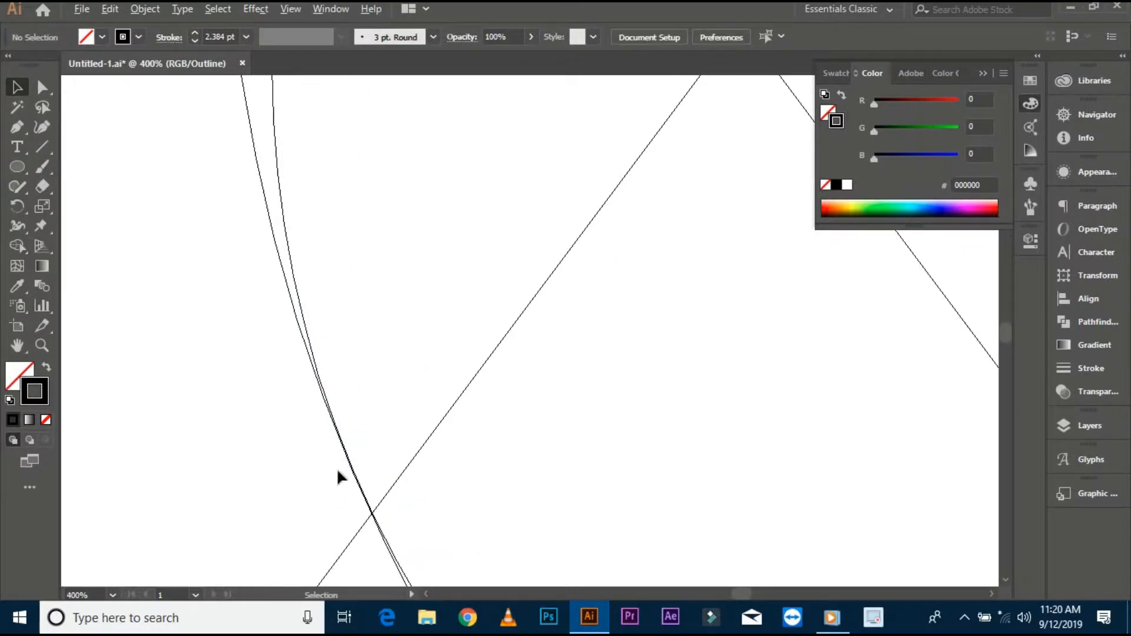
left_click_drag(377, 476, 374, 475)
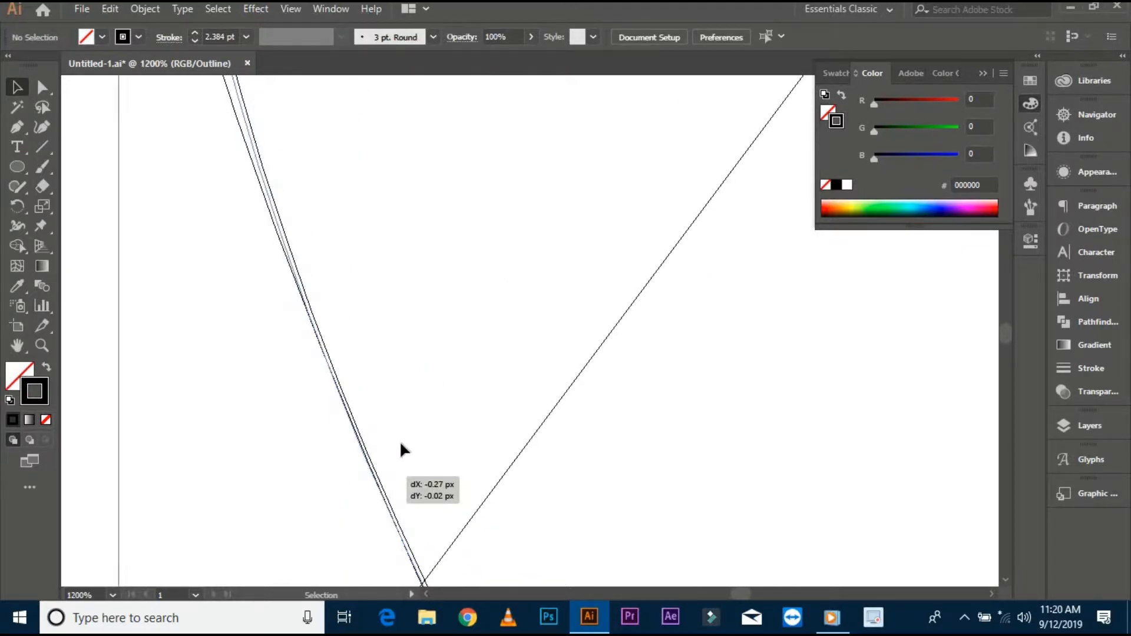
left_click(401, 441)
key("ctrl+y")
scroll(401, 439, "down", 4)
scroll(403, 446, "down", 5)
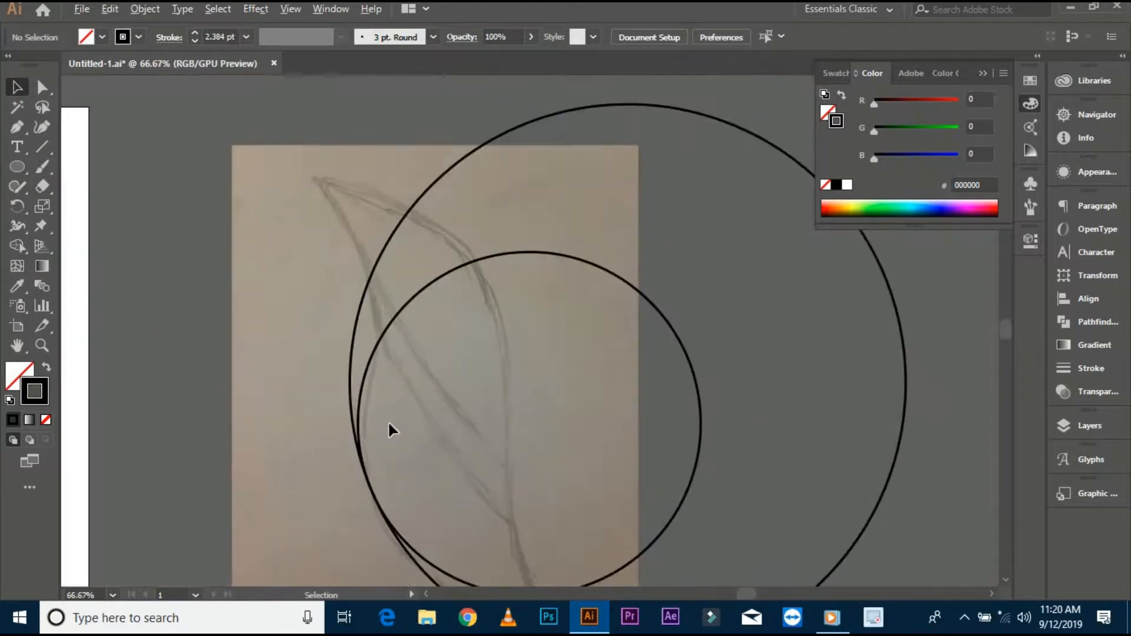
- Place another circle copy at the leaf's upper left and snap it against the adjacent circle in Outline view
left_click_drag(978, 370, 112, 316)
key("ctrl+y")
scroll(344, 295, "up", 6)
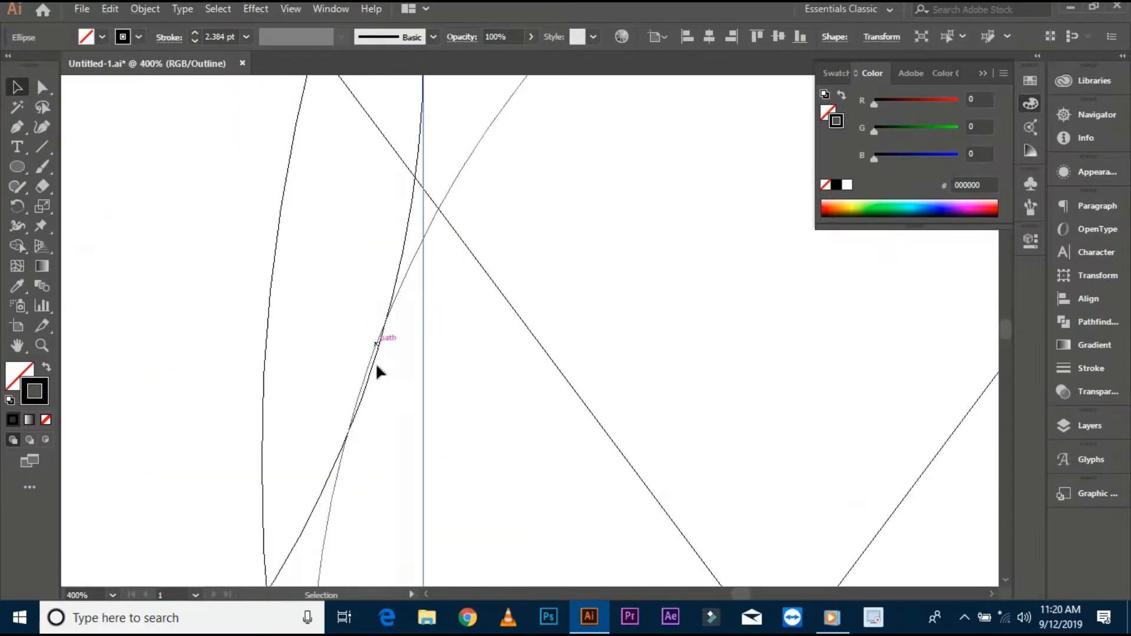
left_click_drag(369, 372, 367, 370)
left_click(384, 382)
key("ctrl+y")
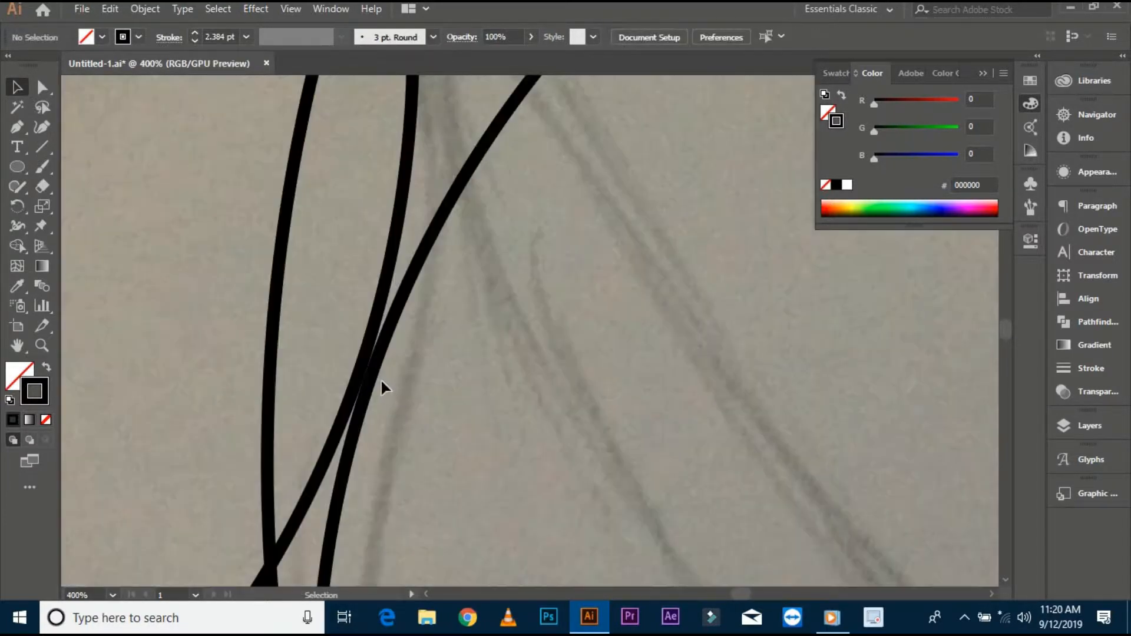
key("ctrl+y")
scroll(365, 377, "up", 4)
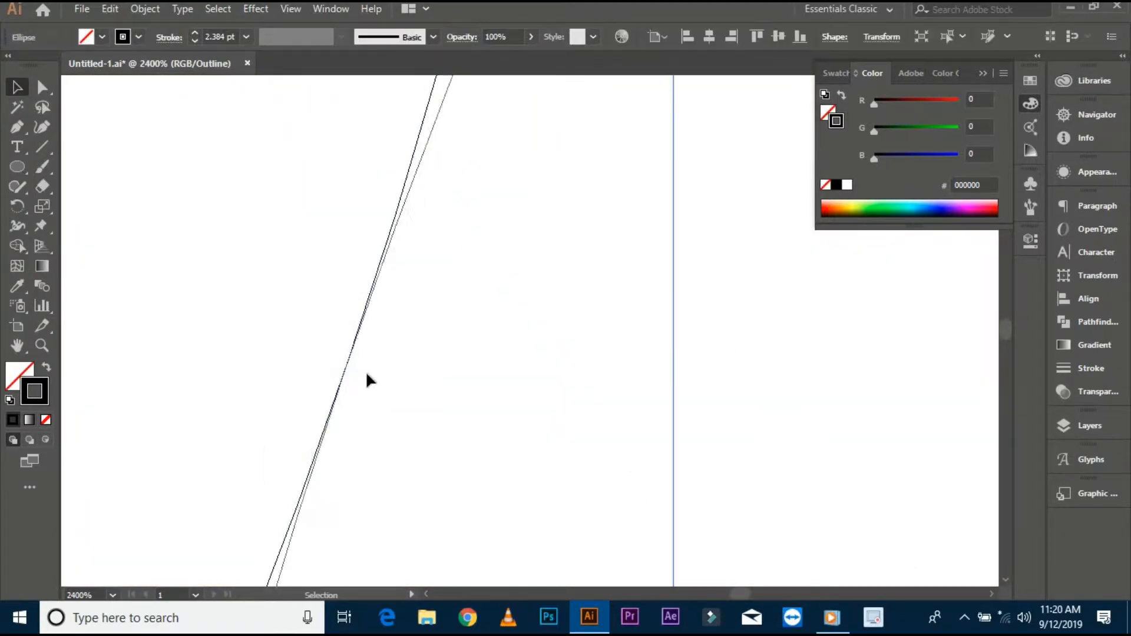
key("ctrl+y")
scroll(366, 377, "up", 1)
scroll(516, 358, "down", 4)
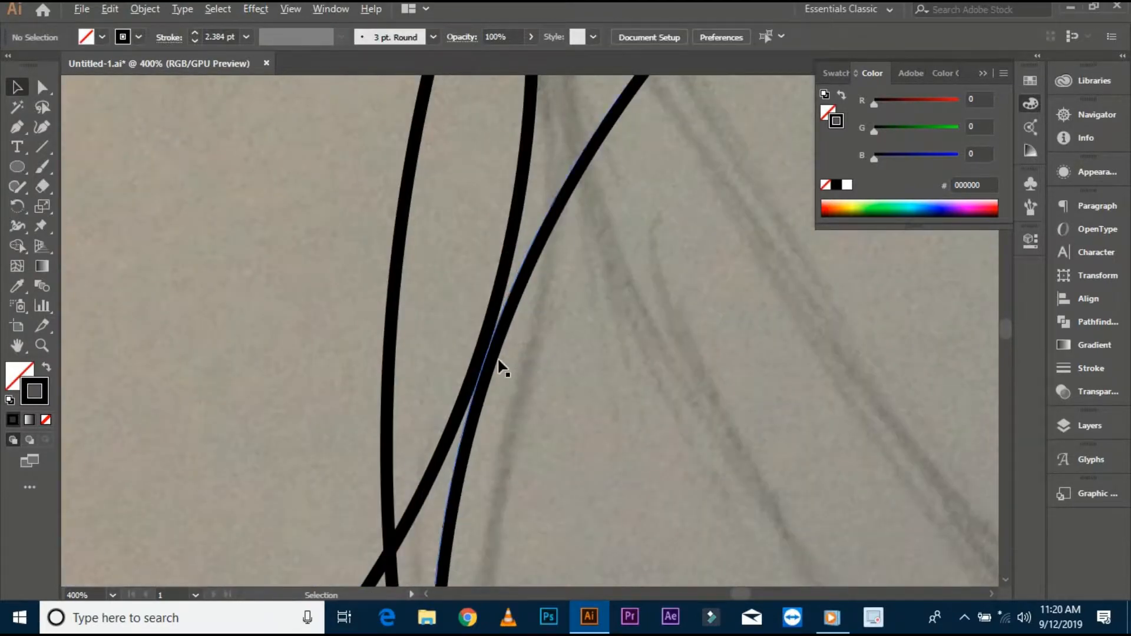
- Align the strokes of the two overlapping circles on the sketch to center
left_click(330, 344)
left_click(169, 38)
left_click(66, 123)
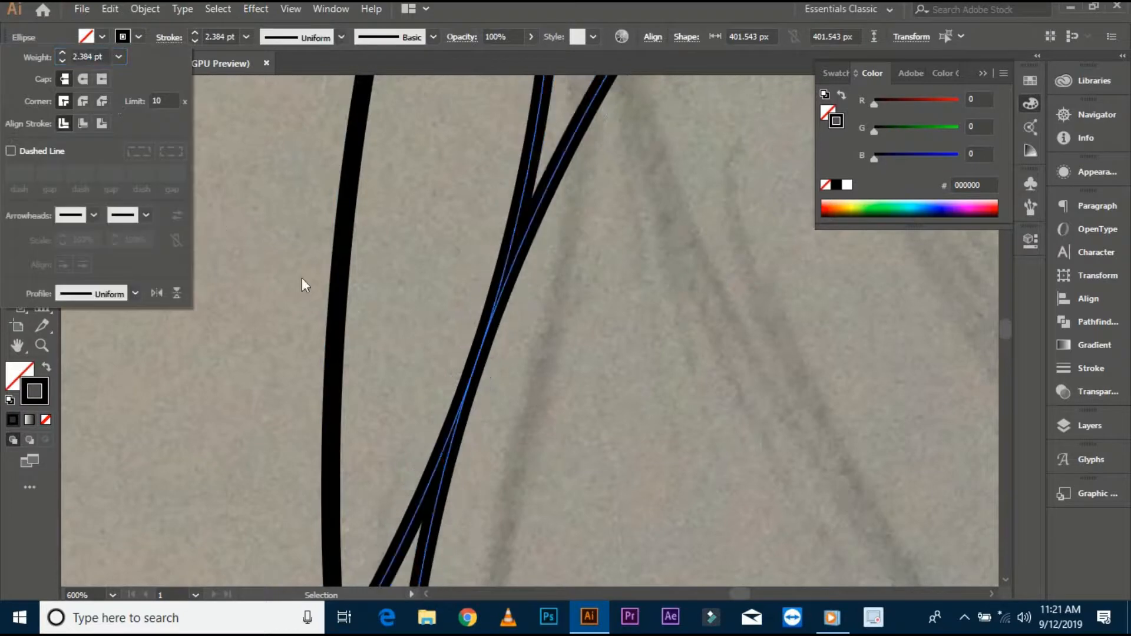
left_click(338, 385)
left_click(169, 38)
left_click(66, 123)
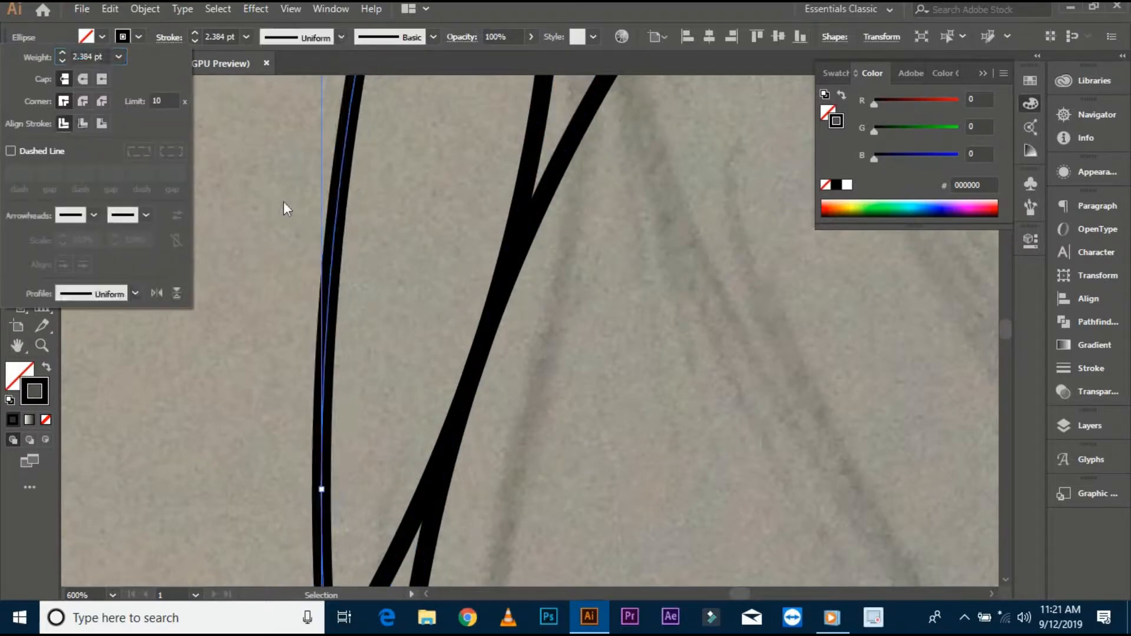
left_click(284, 202)
- Align the strokes of the concentric circle set to center
scroll(282, 200, "down", 3)
scroll(338, 457, "up", 4)
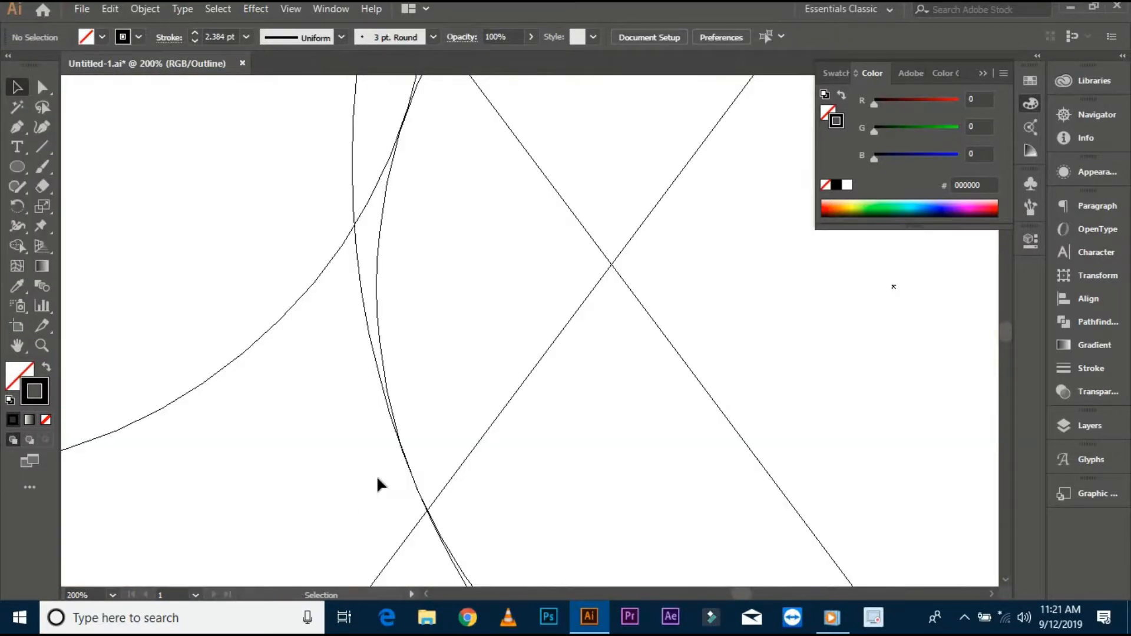
scroll(601, 333, "down", 9)
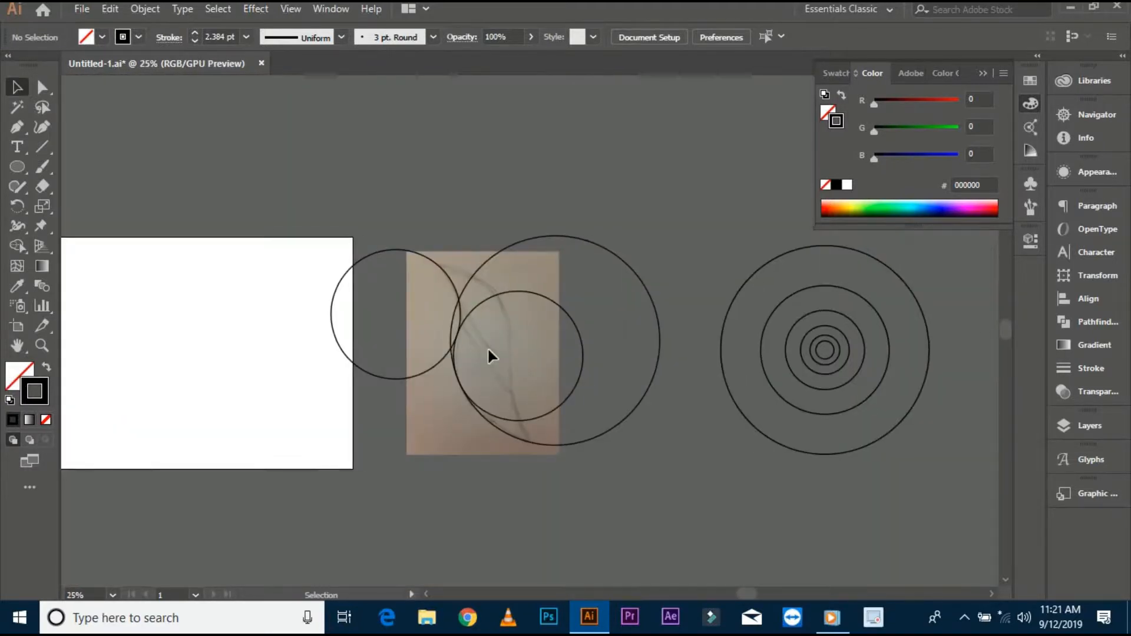
left_click(932, 458)
left_click(166, 38)
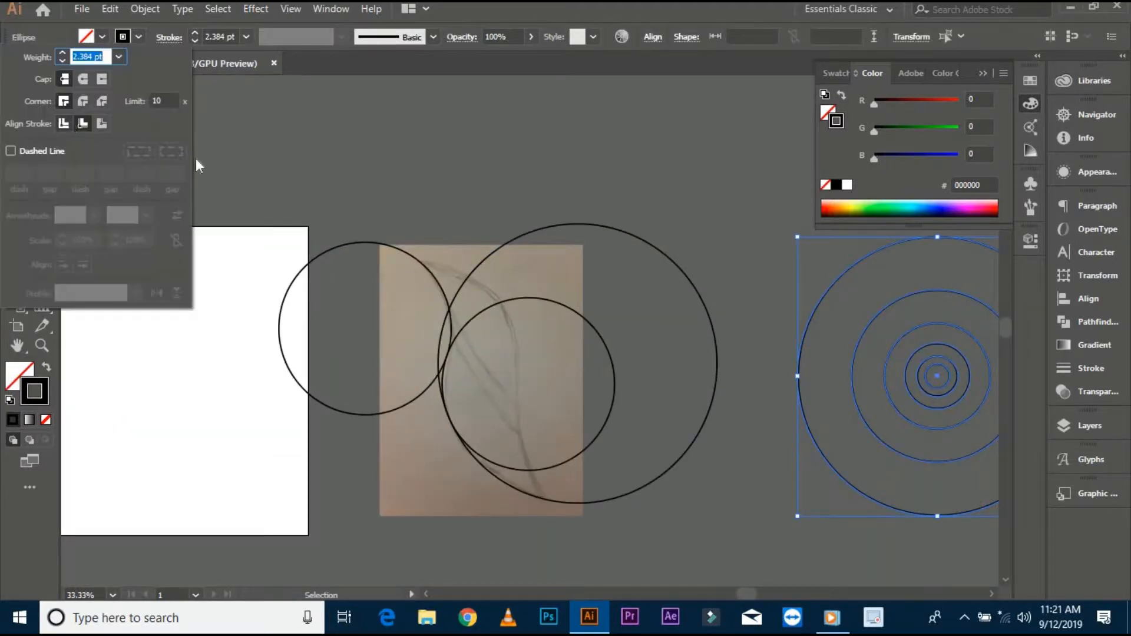
left_click(66, 123)
left_click(469, 189)
- Place two more circle copies from the concentric set over the leaf sketch
scroll(469, 189, "down", 1)
scroll(756, 334, "up", 1)
left_click_drag(770, 377, 262, 346)
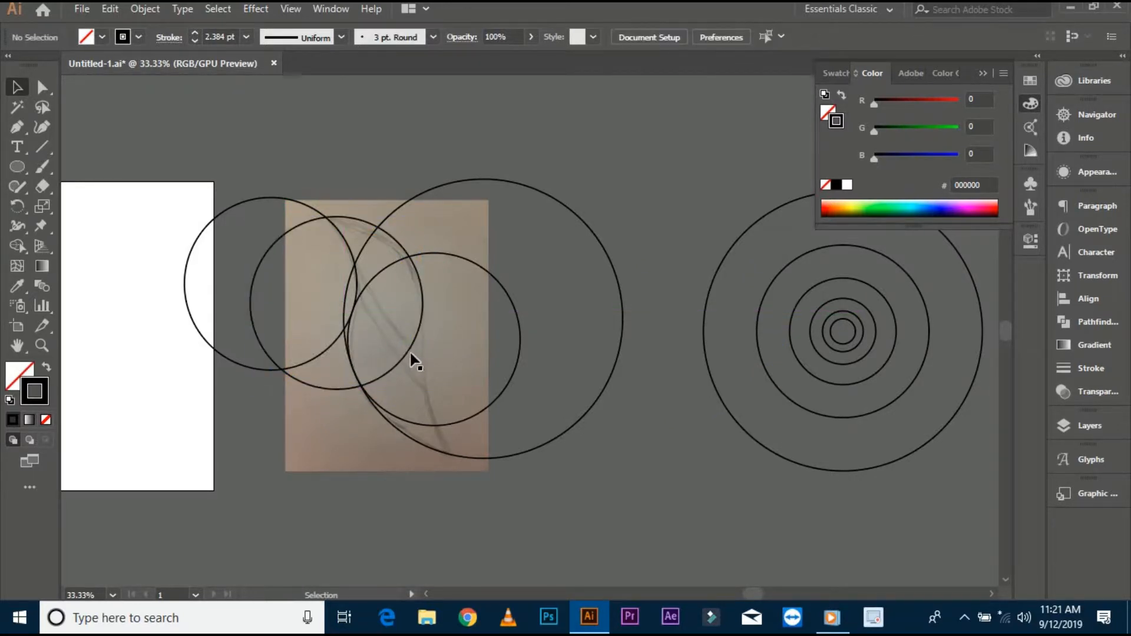
left_click_drag(408, 358, 583, 429)
left_click_drag(730, 409, 442, 428)
- Nudge the newest circle so it touches the neighbouring circle, checking in Outline view
key("ctrl+y")
scroll(420, 331, "up", 5)
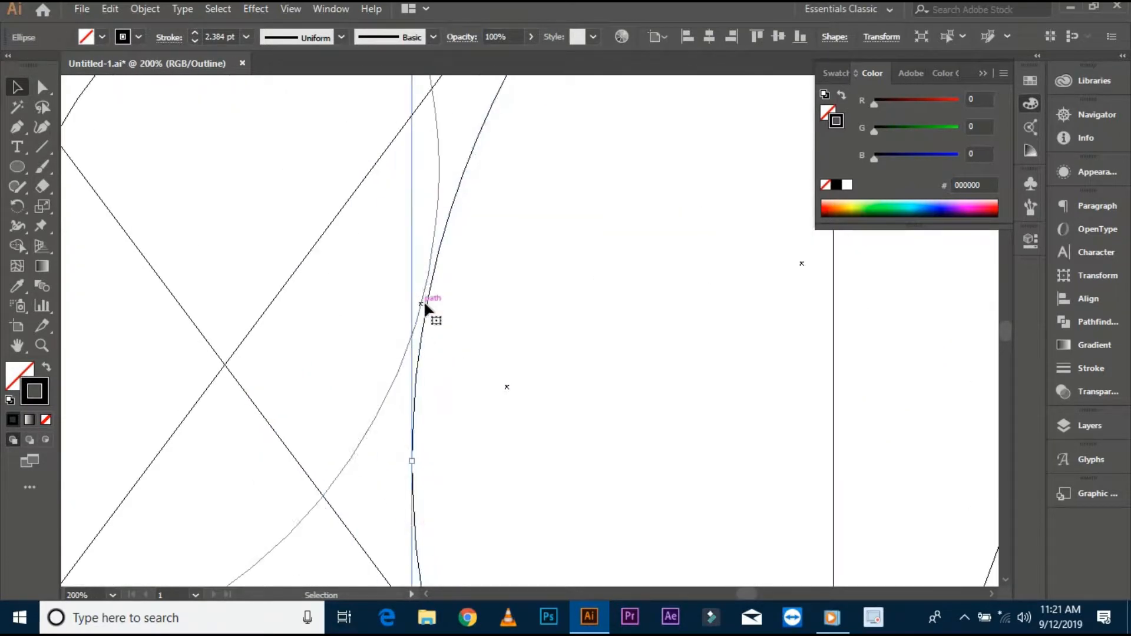
left_click_drag(426, 303, 421, 307)
left_click(457, 307)
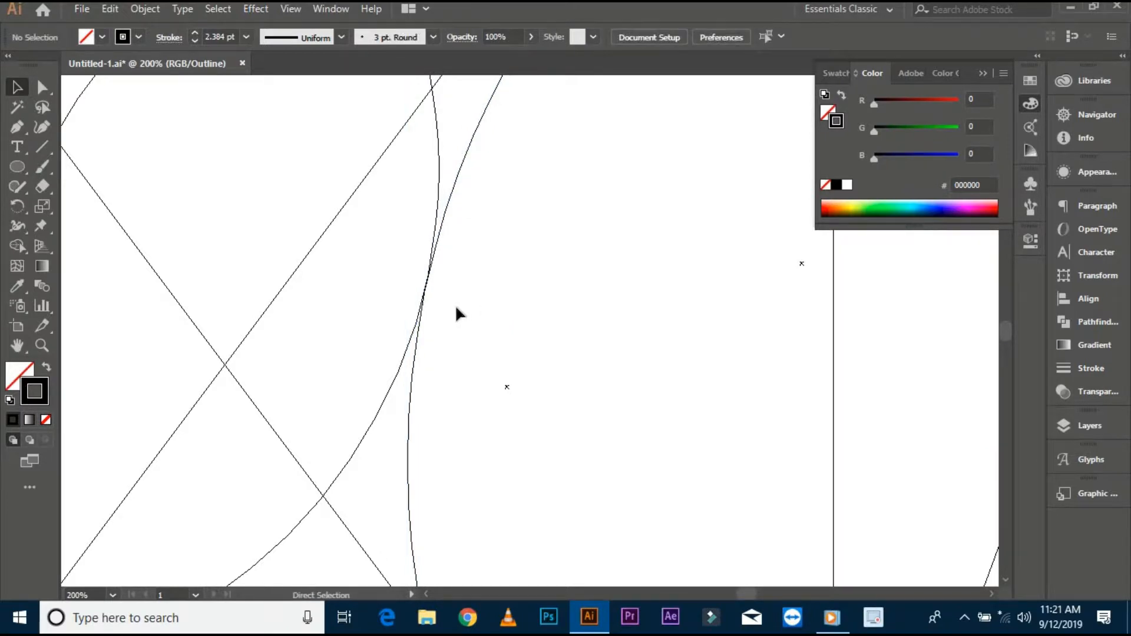
key("ctrl+y")
scroll(448, 305, "down", 5)
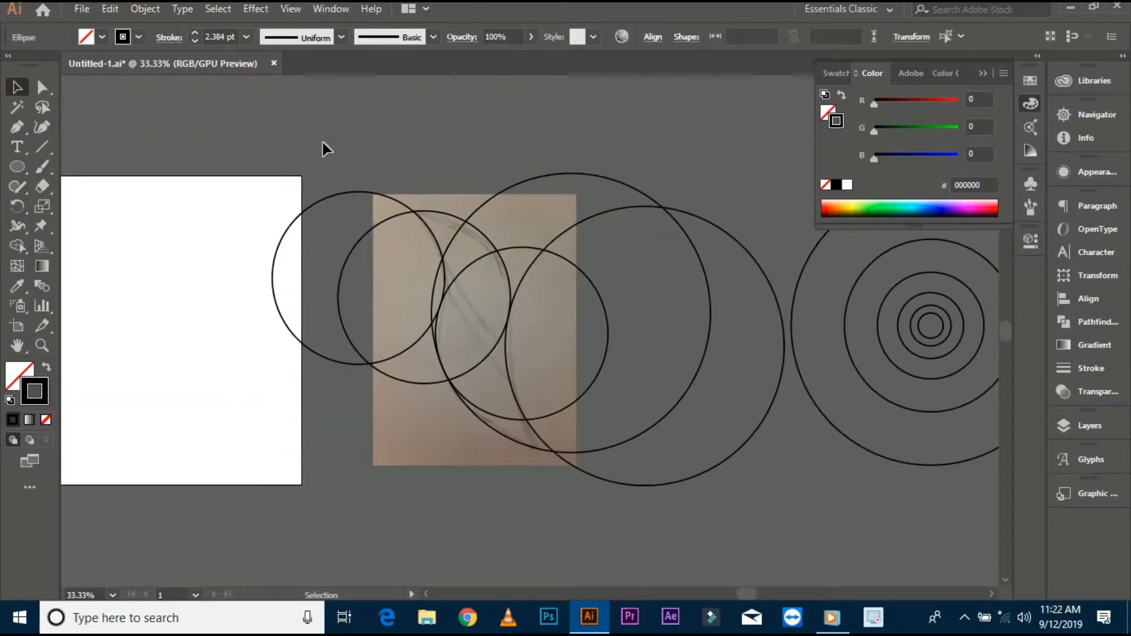
left_click_drag(322, 146, 683, 498)
left_click(18, 245)
scroll(462, 274, "up", 1)
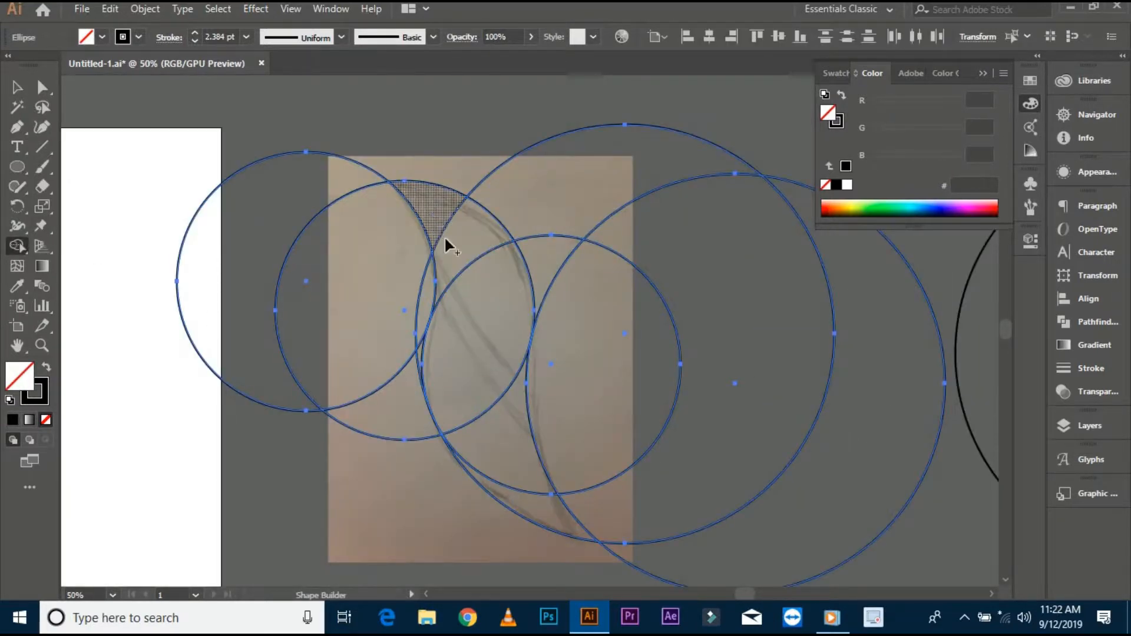
mouse_move(466, 374)
left_mouse_down()
mouse_move(492, 459)
mouse_move(512, 469)
left_mouse_up()
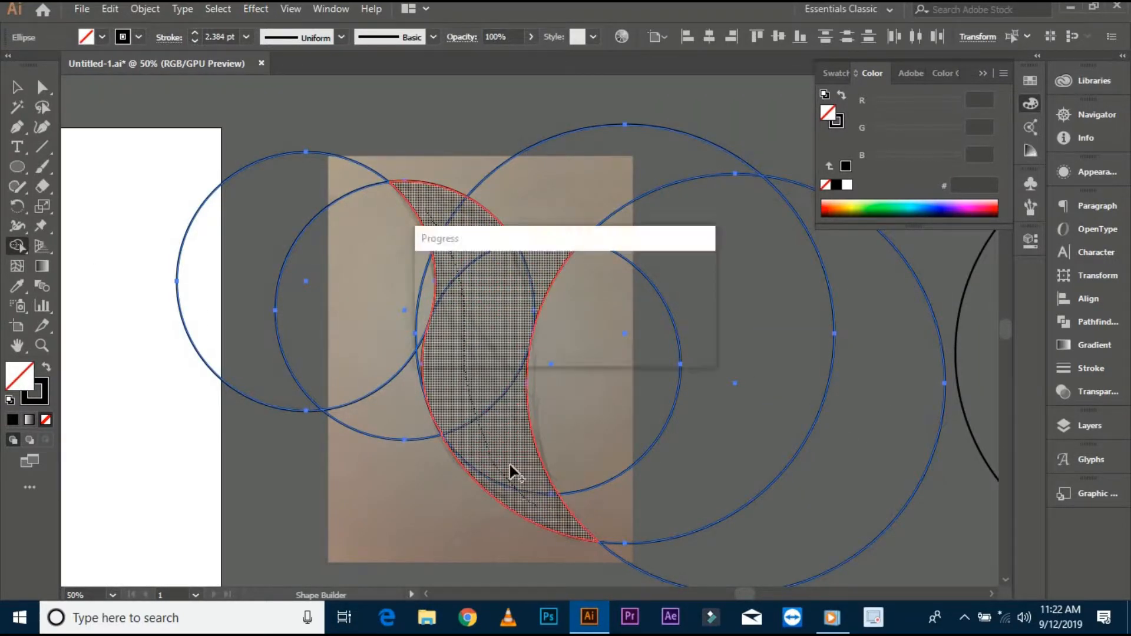
scroll(441, 367, "up", 1)
mouse_move(434, 515)
left_mouse_down()
mouse_move(390, 407)
mouse_move(378, 408)
mouse_move(412, 343)
left_mouse_up()
left_click_drag(253, 122, 332, 217)
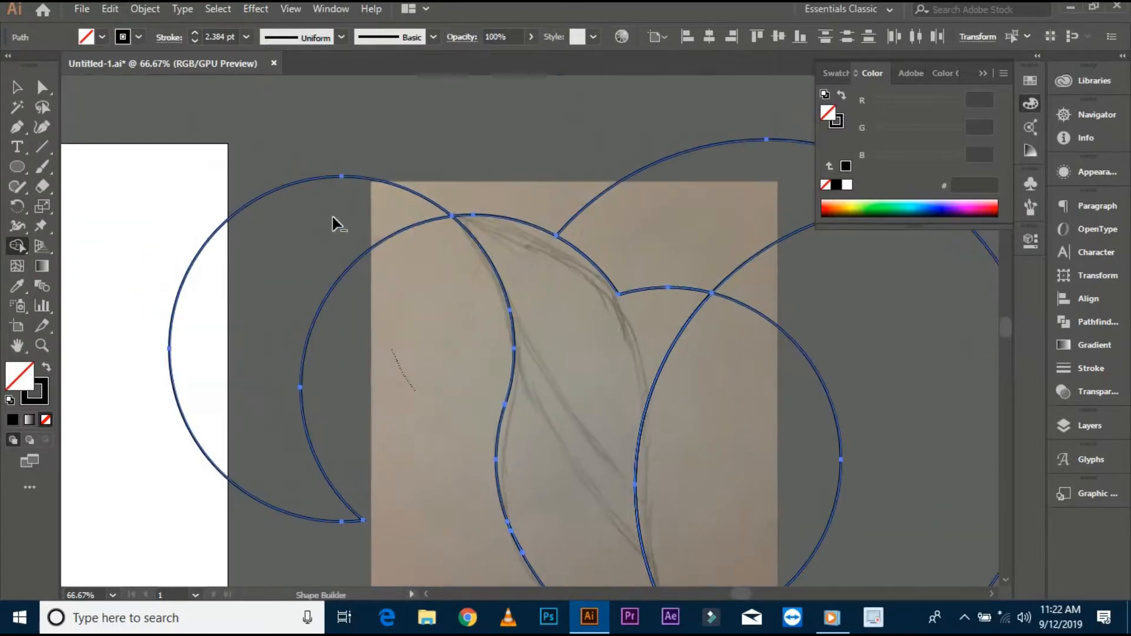
left_click(332, 217, "alt")
mouse_move(432, 231)
left_mouse_down()
mouse_move(373, 224)
mouse_move(329, 198)
left_mouse_up()
key("ctrl+z")
key("ctrl+z")
key("ctrl+z")
key("ctrl+z")
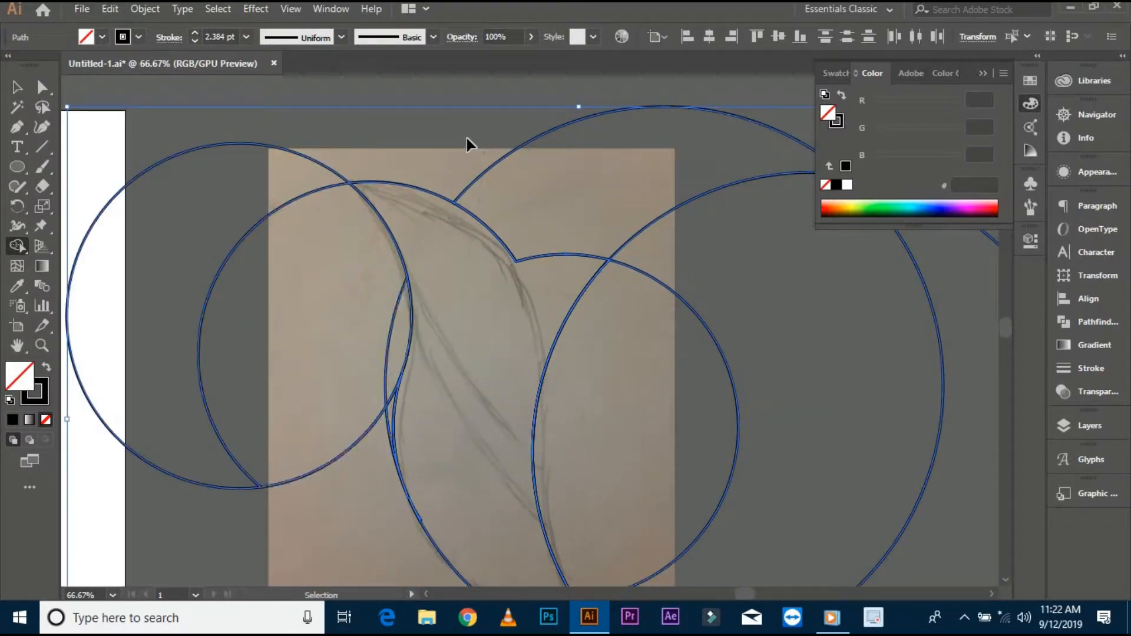
mouse_move(436, 261)
left_mouse_down()
mouse_move(401, 199)
mouse_move(454, 378)
mouse_move(472, 500)
left_mouse_up()
left_click(17, 86)
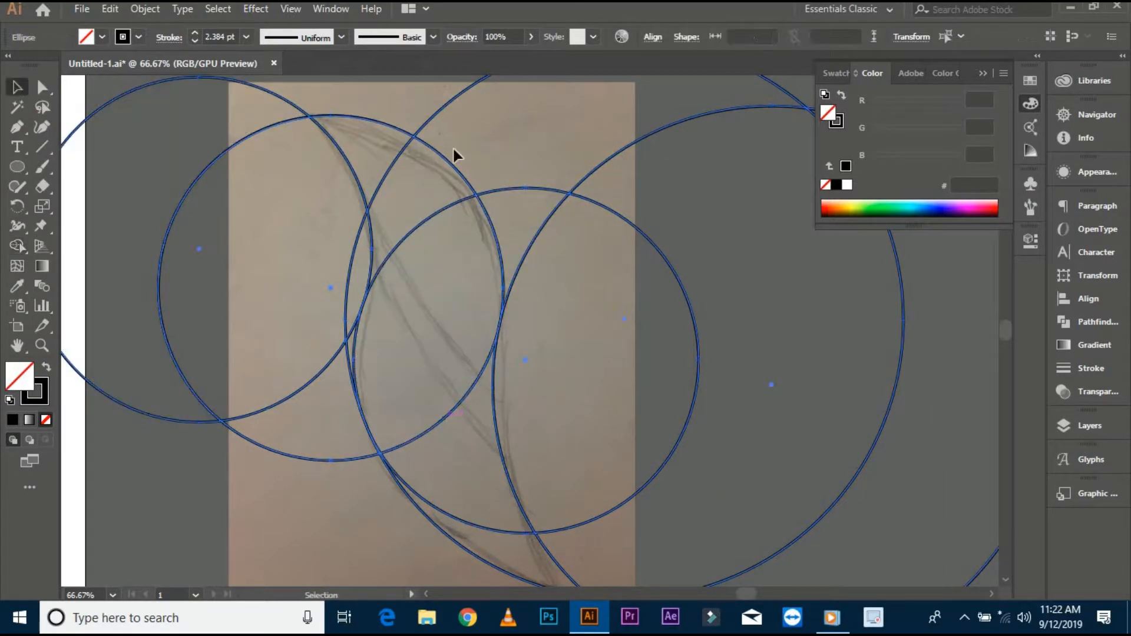
- Shift a circle slightly so it fits the sketch more closely, checking the fit in Outline view
left_click(453, 148)
scroll(525, 337, "up", 2)
scroll(494, 308, "down", 1)
left_click_drag(494, 308, 511, 325)
key("ctrl+y")
scroll(494, 339, "up", 10)
left_click(512, 349)
scroll(506, 352, "up", 1)
key("ctrl+y")
scroll(511, 318, "down", 15)
scroll(511, 318, "up", 1)
- Select all the circles and merge the regions that trace the leaf outline with the Shape Builder
left_click_drag(306, 100, 736, 588)
left_click(19, 246)
mouse_move(405, 168)
left_mouse_down()
mouse_move(452, 341)
mouse_move(518, 473)
mouse_move(458, 440)
left_mouse_up()
left_click_drag(368, 283, 366, 441)
left_click_drag(366, 394, 393, 288)
scroll(394, 290, "up", 2)
left_click(403, 342, "alt")
scroll(371, 361, "down", 2)
left_click_drag(375, 364, 299, 252, "alt")
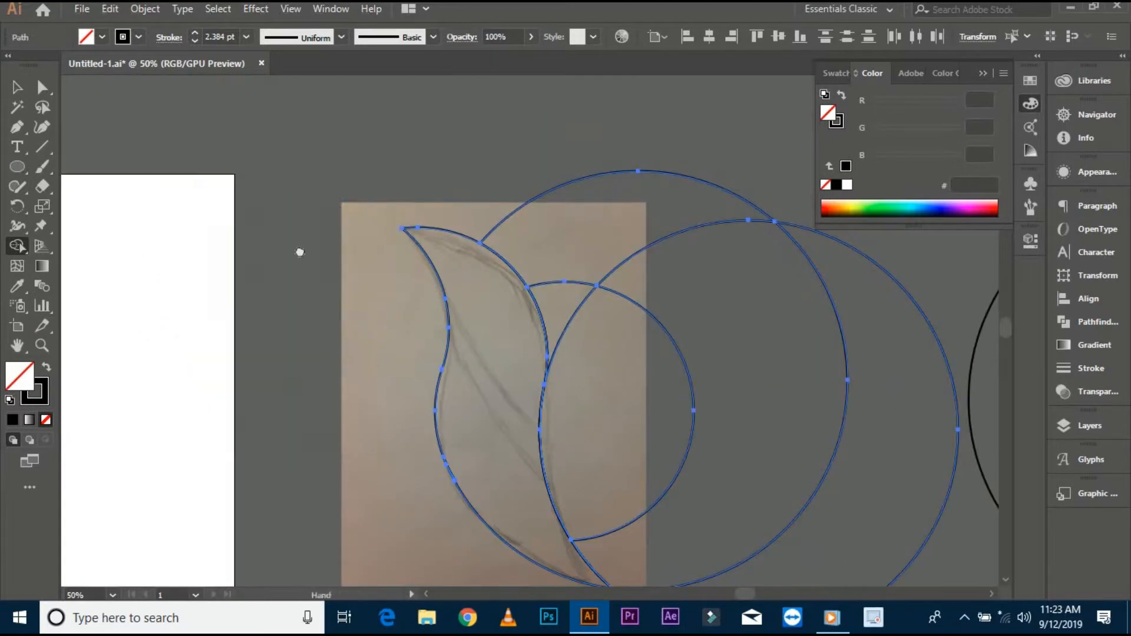
mouse_move(594, 343)
left_mouse_down()
mouse_move(494, 252)
mouse_move(443, 159)
left_mouse_up()
left_click_drag(500, 345, 416, 300)
left_click_drag(547, 365, 525, 471, "alt")
- Remove the unwanted circle segments around the leaf with the Shape Builder, leaving a single leaf shape
scroll(257, 356, "up", 4)
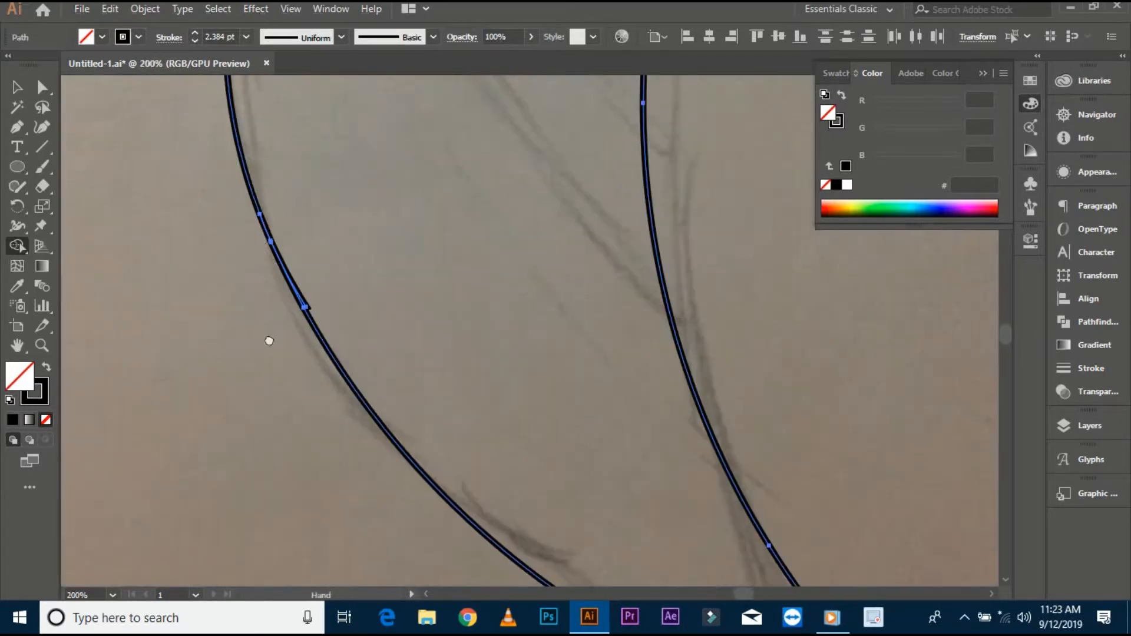
scroll(305, 279, "up", 5)
left_click_drag(318, 431, 293, 424)
scroll(396, 303, "down", 3)
scroll(327, 371, "down", 2)
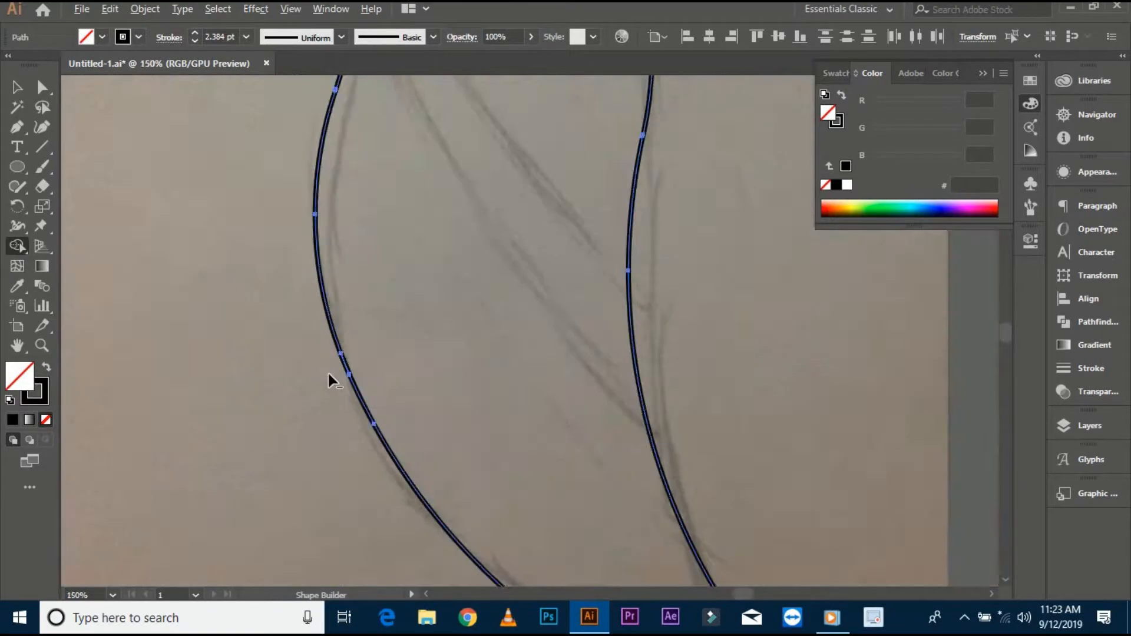
scroll(362, 347, "up", 3)
scroll(440, 371, "up", 2)
scroll(441, 368, "down", 5)
scroll(502, 362, "up", 5)
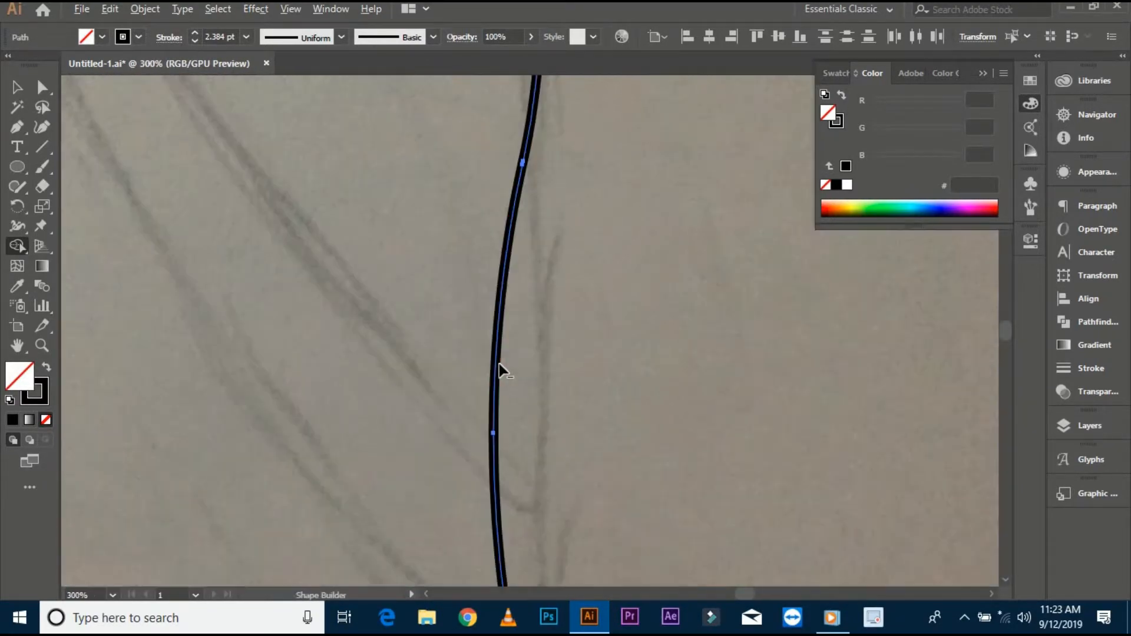
scroll(499, 364, "down", 2)
left_click_drag(486, 409, 533, 518)
left_click_drag(400, 184, 526, 526)
scroll(337, 299, "up", 3)
scroll(337, 298, "down", 7)
left_click_drag(312, 400, 293, 330)
left_click(17, 87)
left_click(238, 272)
scroll(291, 241, "up", 1)
left_click(503, 400)
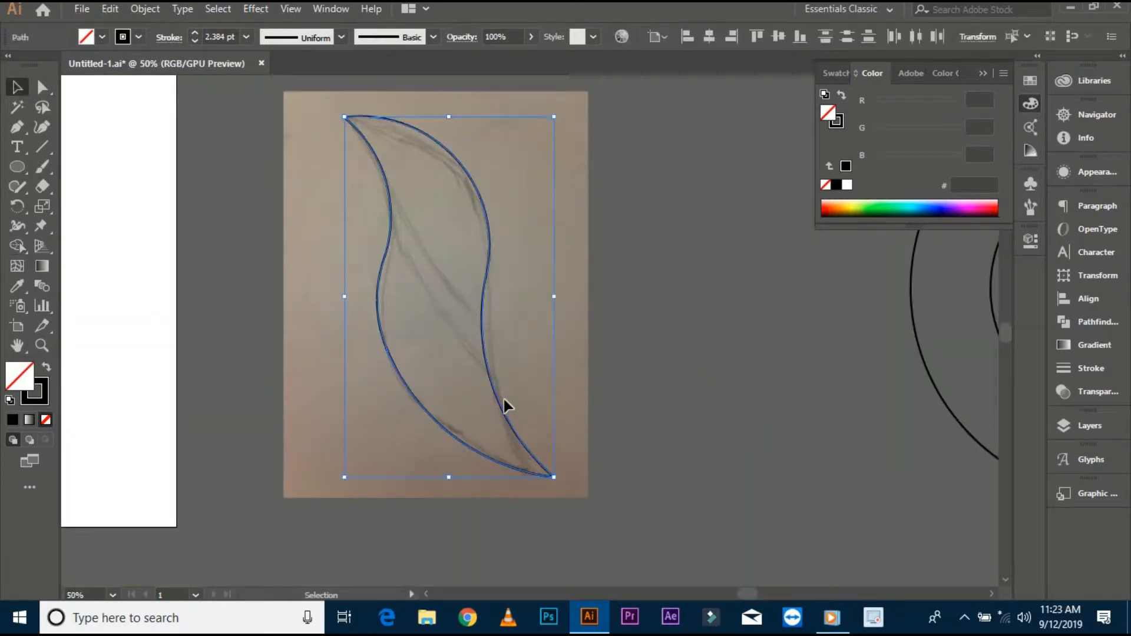
- Swap the leaf shape's fill and stroke so it has a black fill and no stroke
left_click(515, 369)
scroll(516, 369, "down", 1)
left_click(481, 302)
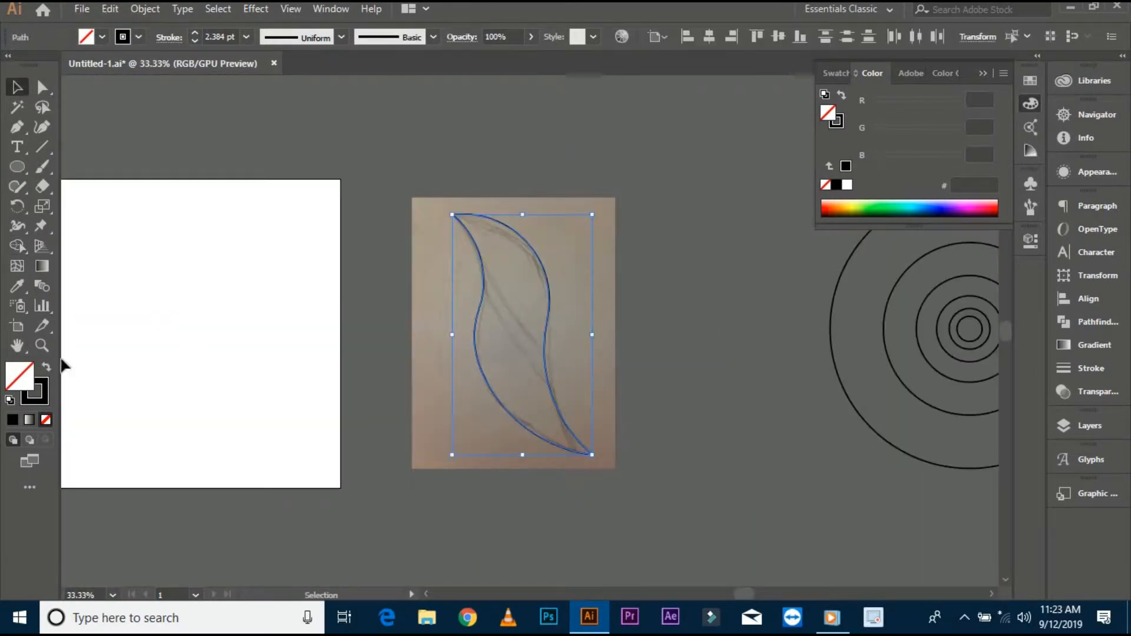
left_click(47, 366)
- Delete the leftover sketch lines and move the black leaf beside the sketch
left_click(417, 288)
scroll(491, 303, "up", 2)
left_click_drag(491, 305, 621, 308)
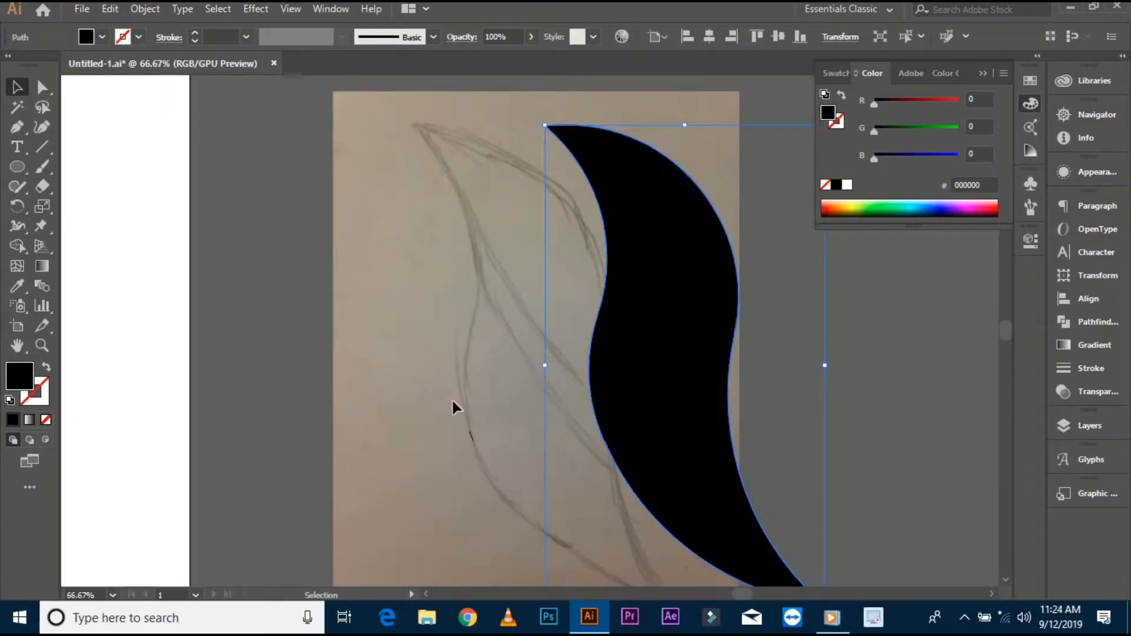
left_click_drag(451, 398, 493, 458)
key("Delete")
left_click_drag(649, 378, 345, 391)
- Draw a diagonal band across the leaf's middle with the Pen tool and give it a white fill
left_click(606, 318)
scroll(607, 319, "down", 2)
left_click_drag(565, 356, 709, 333)
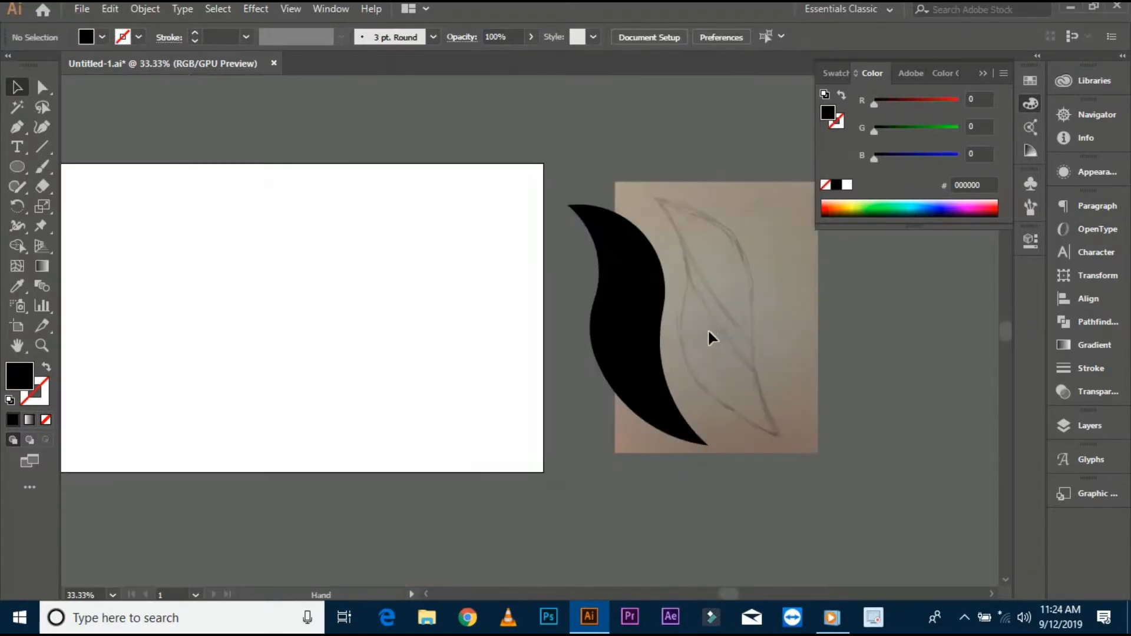
left_click_drag(613, 348, 530, 362)
left_click_drag(543, 321, 441, 303)
left_click(472, 327)
scroll(472, 318, "up", 1)
left_click(17, 127)
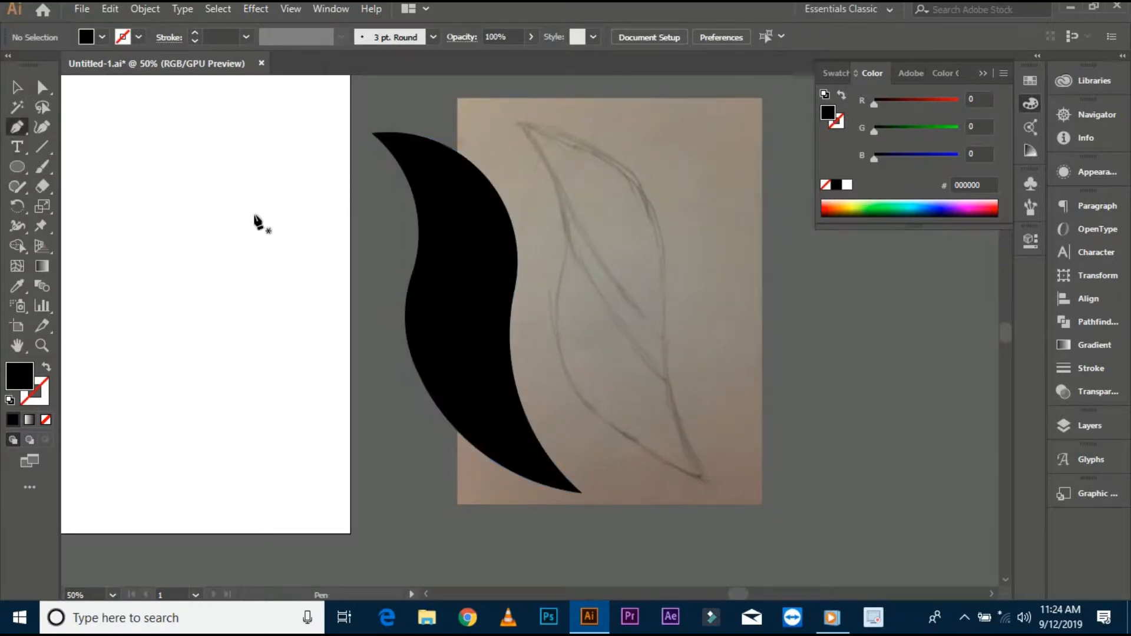
left_click(399, 239)
left_click_drag(532, 321, 607, 341)
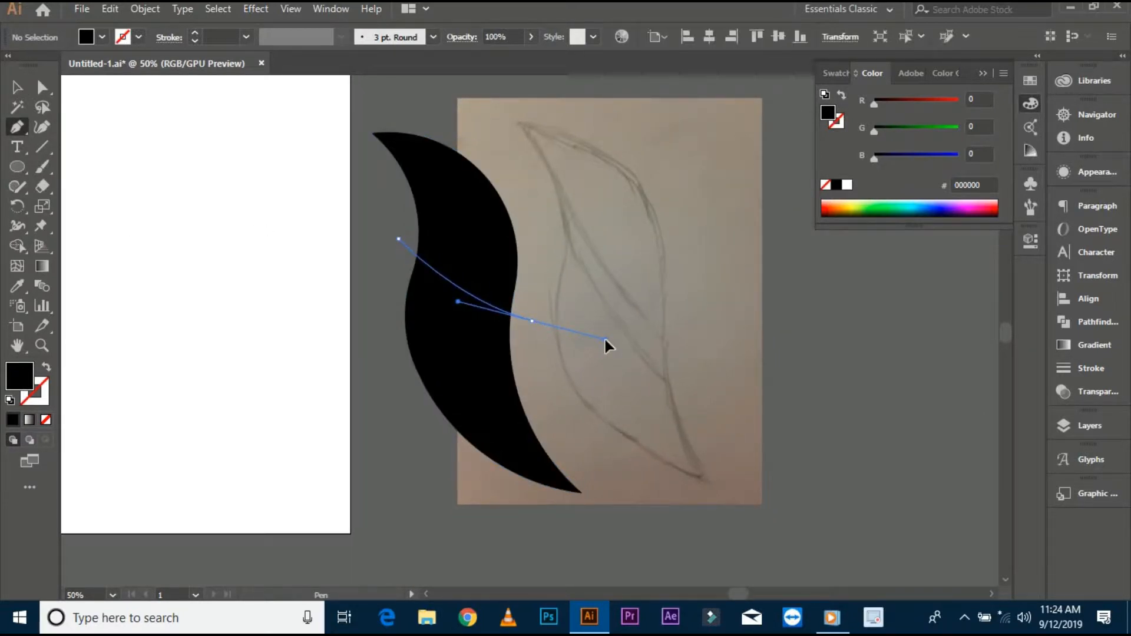
left_click(532, 321)
left_click(561, 385)
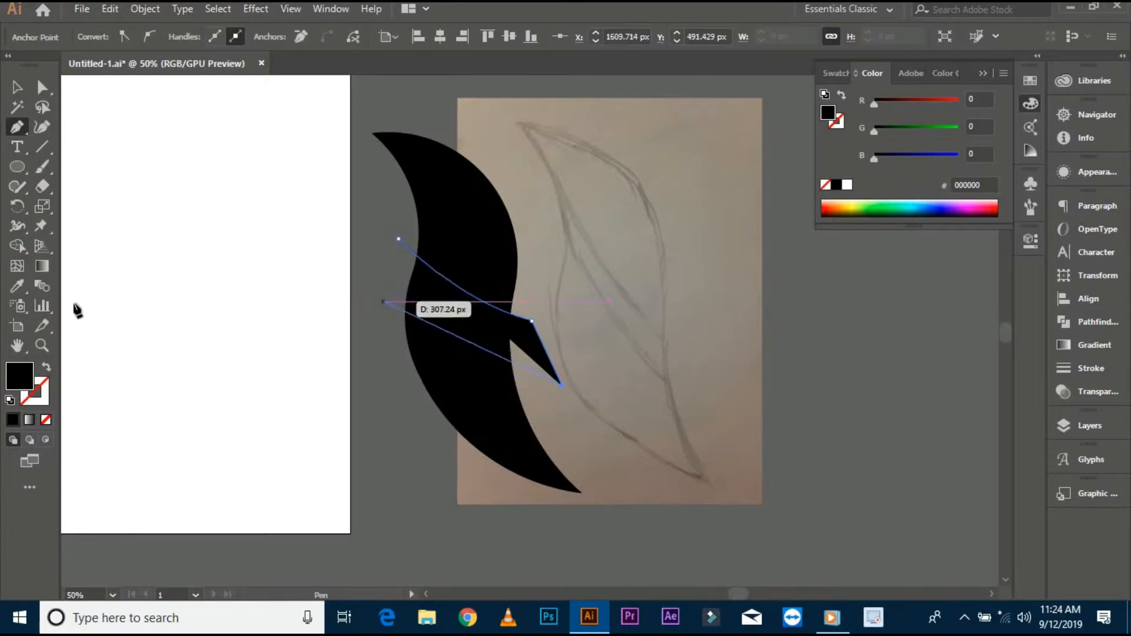
left_click(17, 286)
left_click(73, 329)
left_click(17, 129)
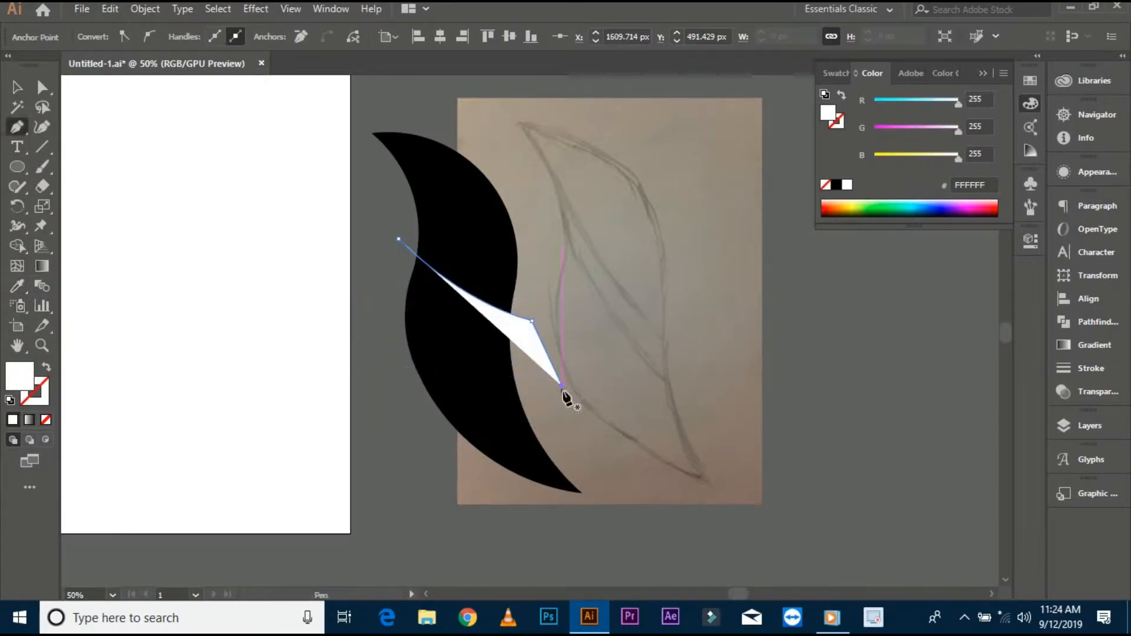
left_click_drag(384, 273, 333, 192)
left_click(399, 239)
left_click(17, 87)
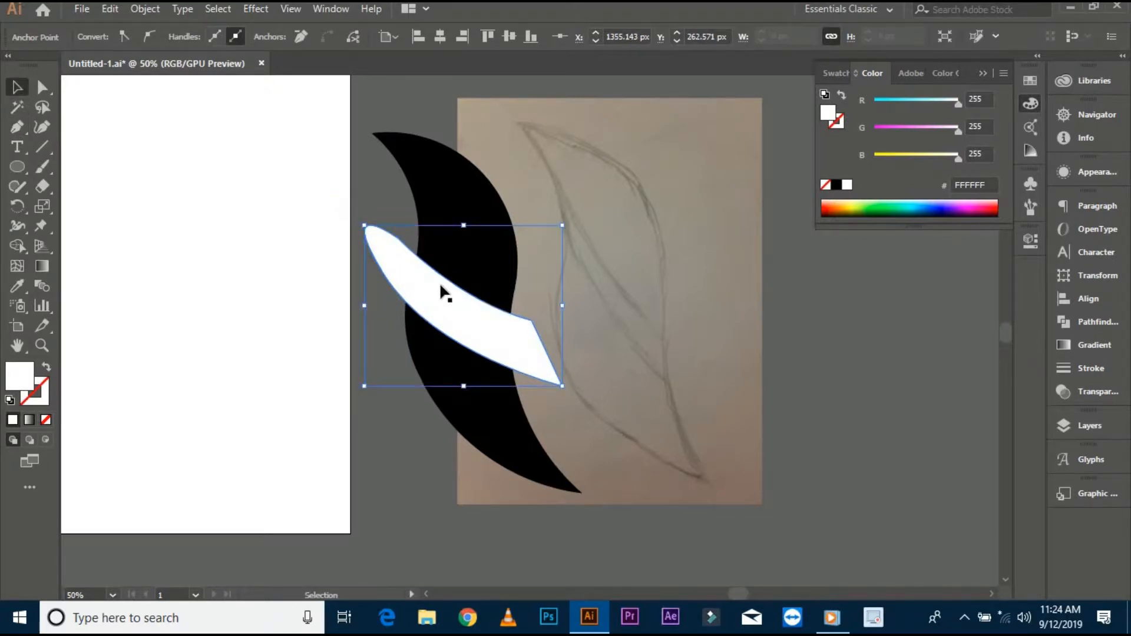
- Select the leaf and band together and trim away the band's overhanging ends with the Shape Builder
key("ctrl+shift+a")
left_click(446, 299)
left_click(777, 37)
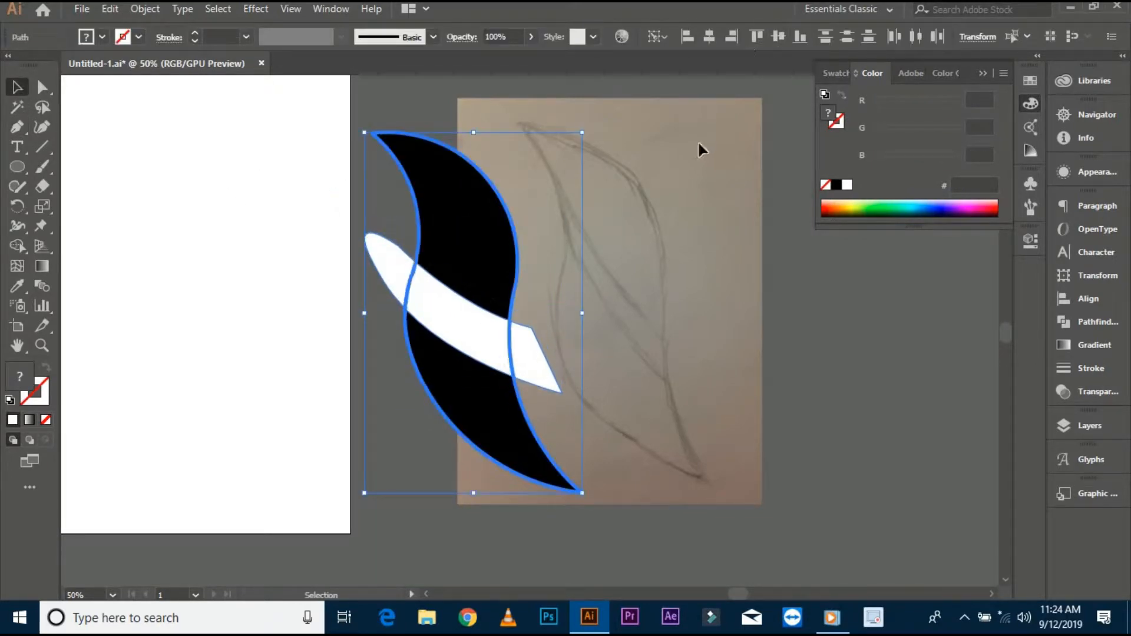
left_click_drag(656, 239, 407, 412)
left_click(16, 250)
left_click(386, 259, "alt")
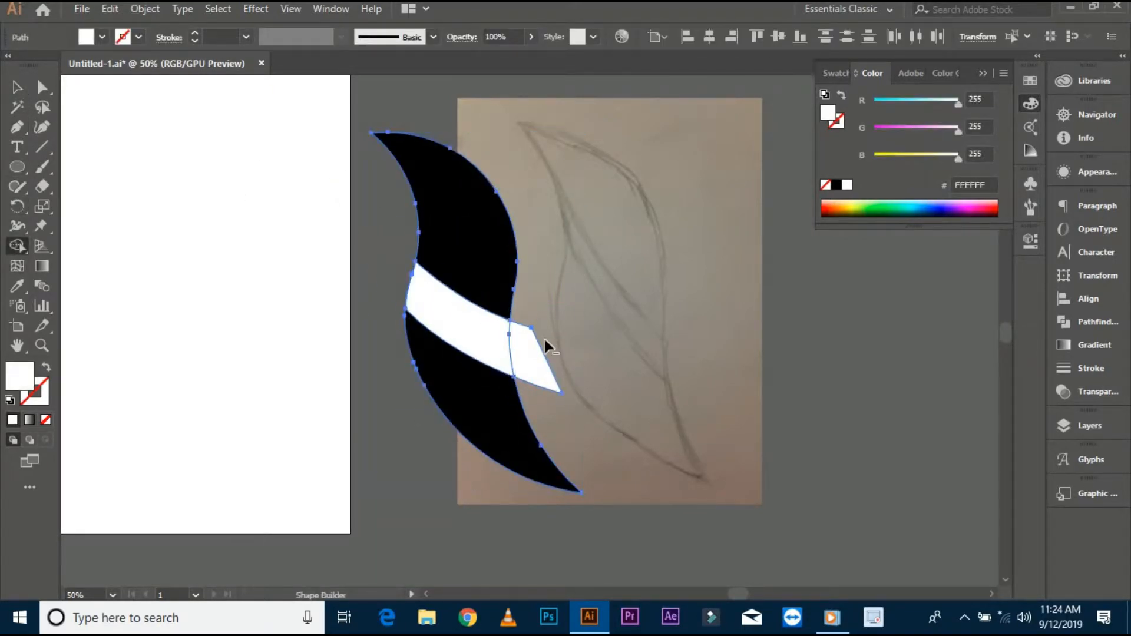
left_click(531, 354, "alt")
left_click(17, 88)
left_click(20, 249)
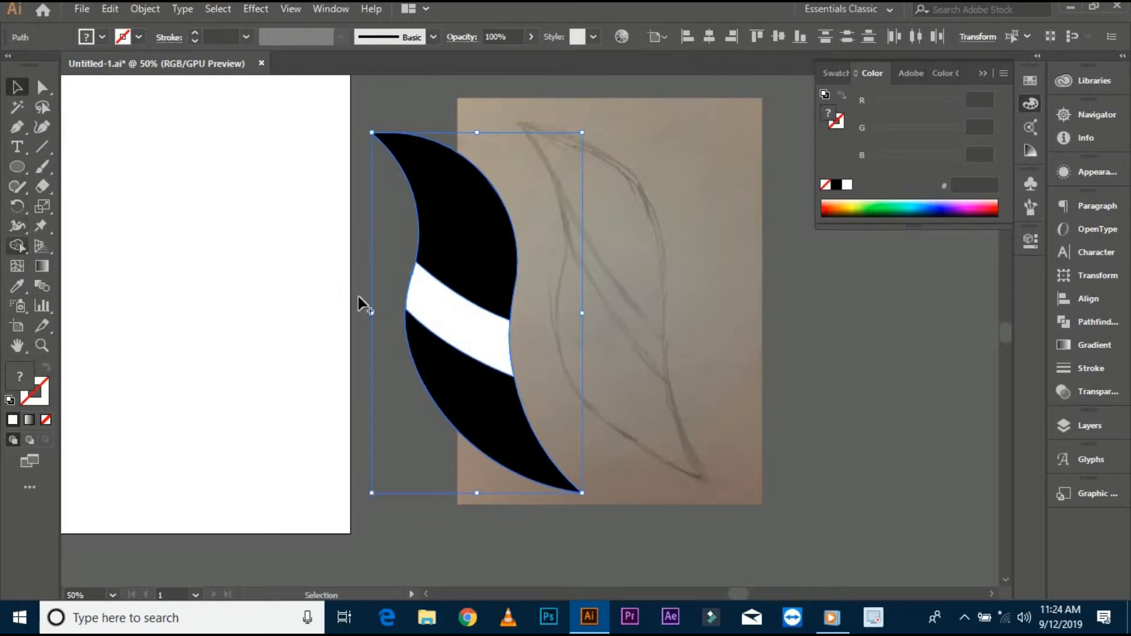
left_click(433, 316)
left_click(19, 90)
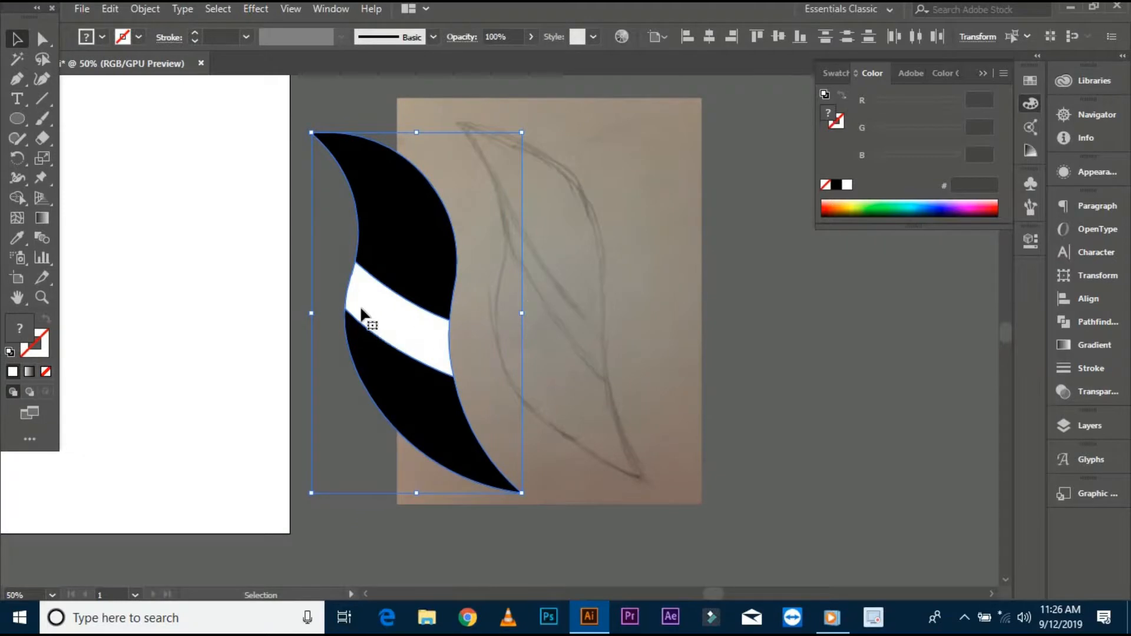
- Reflect a vertical-axis copy of the leaf and move it to the right to form a symmetrical pair
left_click(326, 250)
left_click_drag(359, 294, 380, 303)
key("ctrl+z")
left_click_drag(304, 265, 389, 240)
right_click(389, 239)
mouse_move(471, 462)
left_click(613, 525)
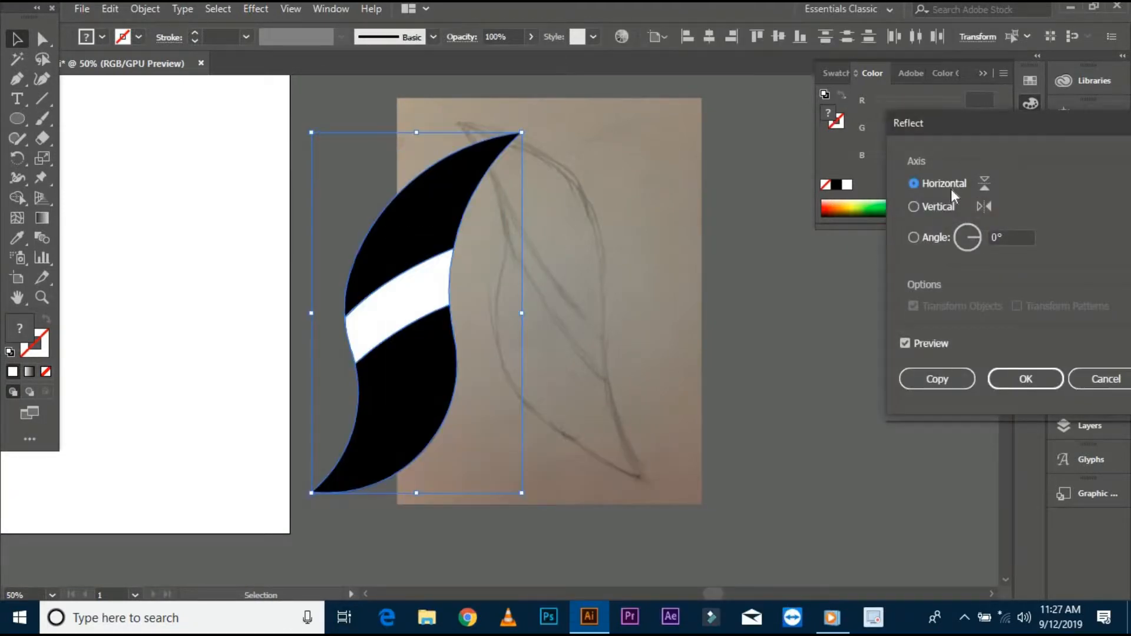
left_click(942, 206)
left_click(931, 380)
left_click_drag(468, 253, 660, 267)
- Draw a rectangle covering the artboard and fill it with colour #33192D
left_click(507, 512)
scroll(513, 494, "up", 2)
scroll(529, 339, "down", 5)
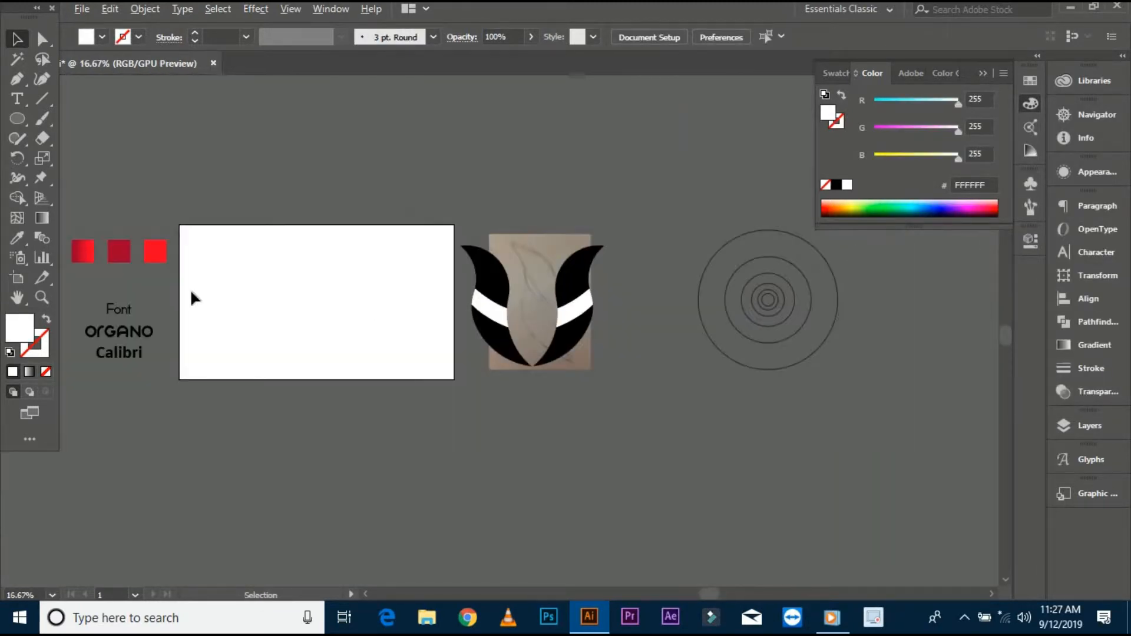
scroll(224, 284, "up", 2)
left_click_drag(224, 286, 258, 297)
left_click_drag(19, 124, 101, 120)
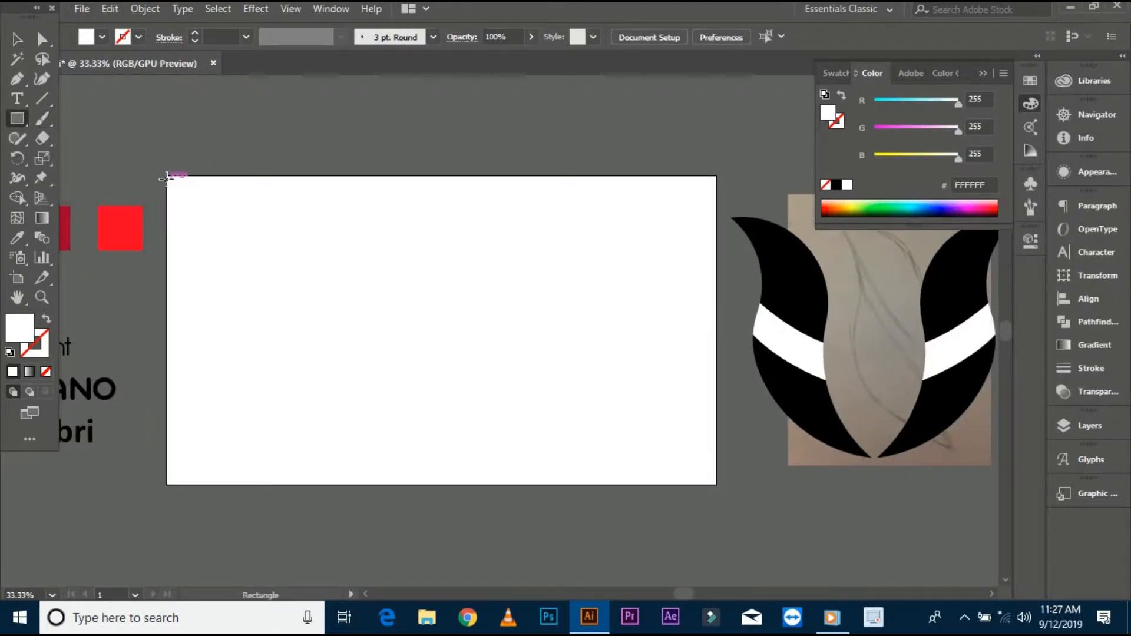
left_click_drag(166, 176, 716, 484)
key("v")
left_click(207, 128)
scroll(207, 128, "down", 1)
left_click_drag(206, 128, 287, 209)
left_click(367, 295)
left_click(352, 212)
left_click_drag(354, 286, 340, 265)
left_click(341, 267)
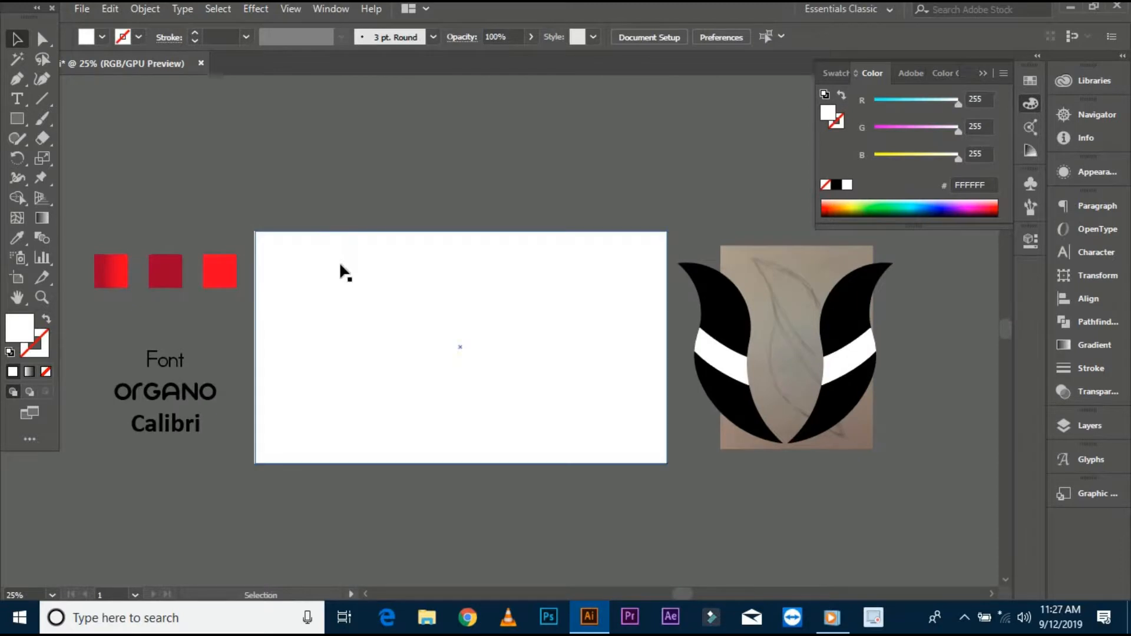
double_click(19, 327)
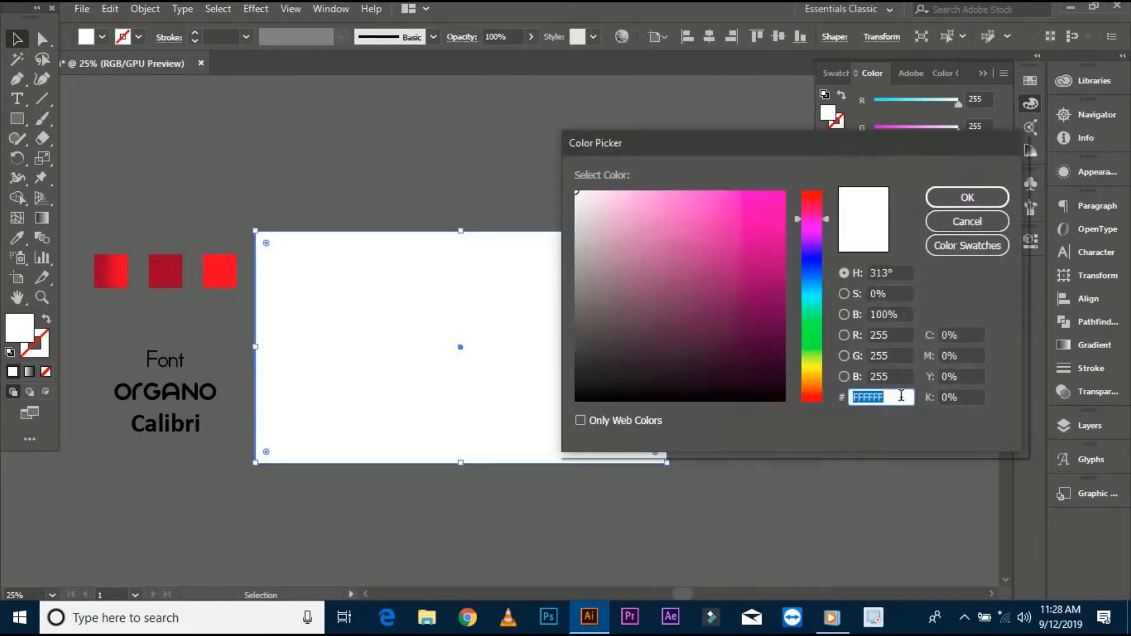
left_click(993, 204)
- Move the leaf pair onto the rectangle and bring it to the front
left_click(387, 269)
left_click(669, 308)
left_click(823, 336)
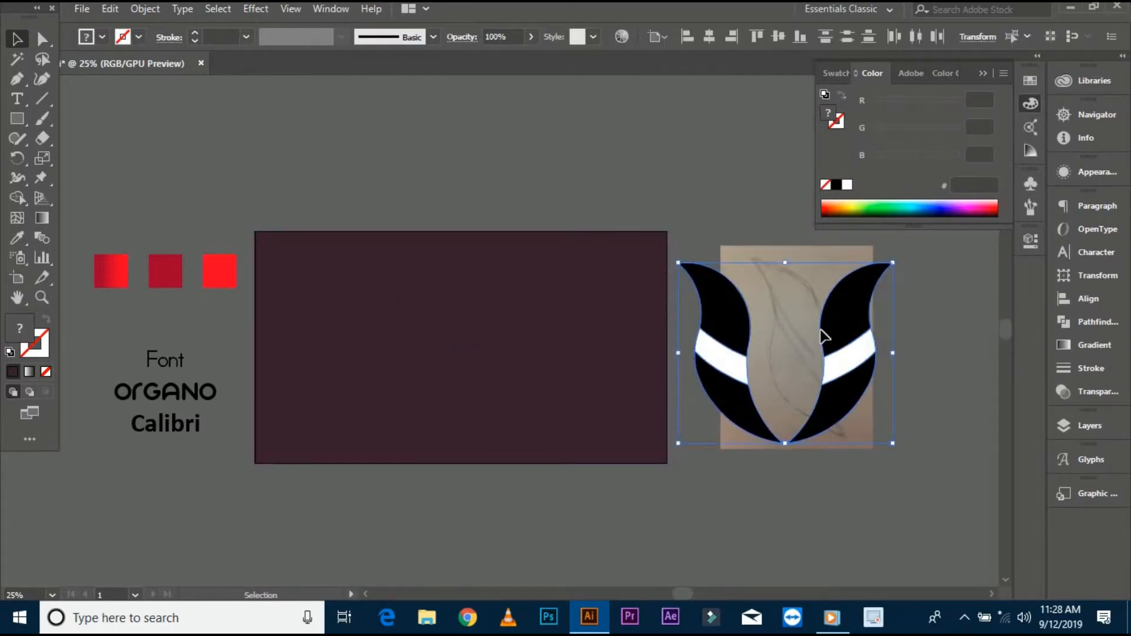
left_click_drag(824, 336, 537, 336)
right_click(538, 336)
mouse_move(601, 240)
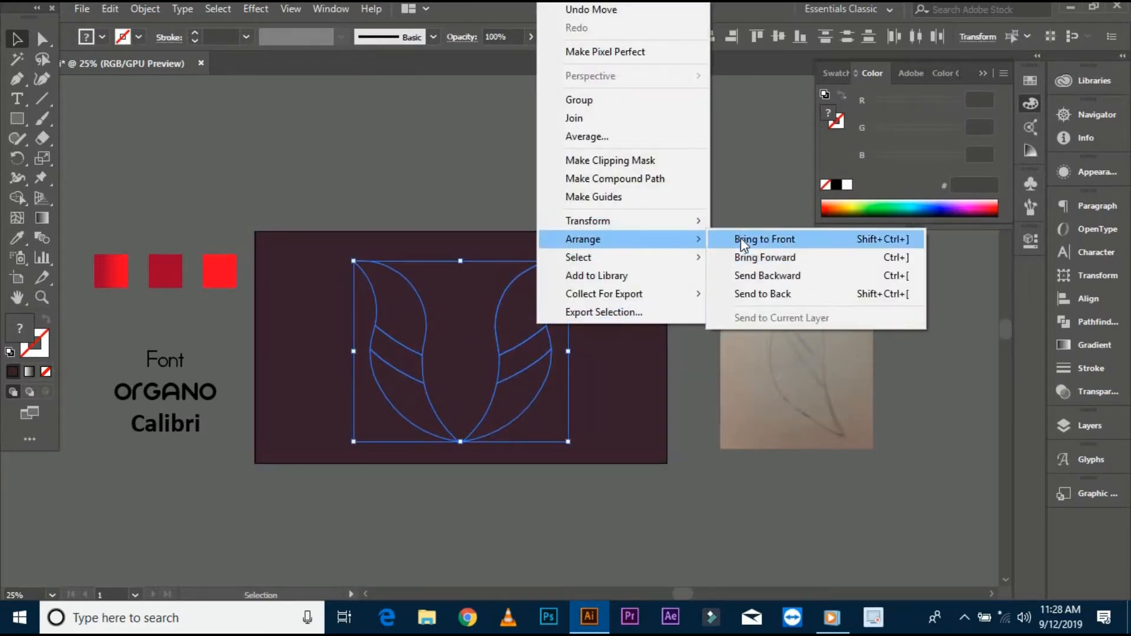
left_click(743, 243)
- Draw a small circle near the left leaf's tip and fill it with the background colour using the Eyedropper
left_click(404, 308)
scroll(343, 321, "up", 1)
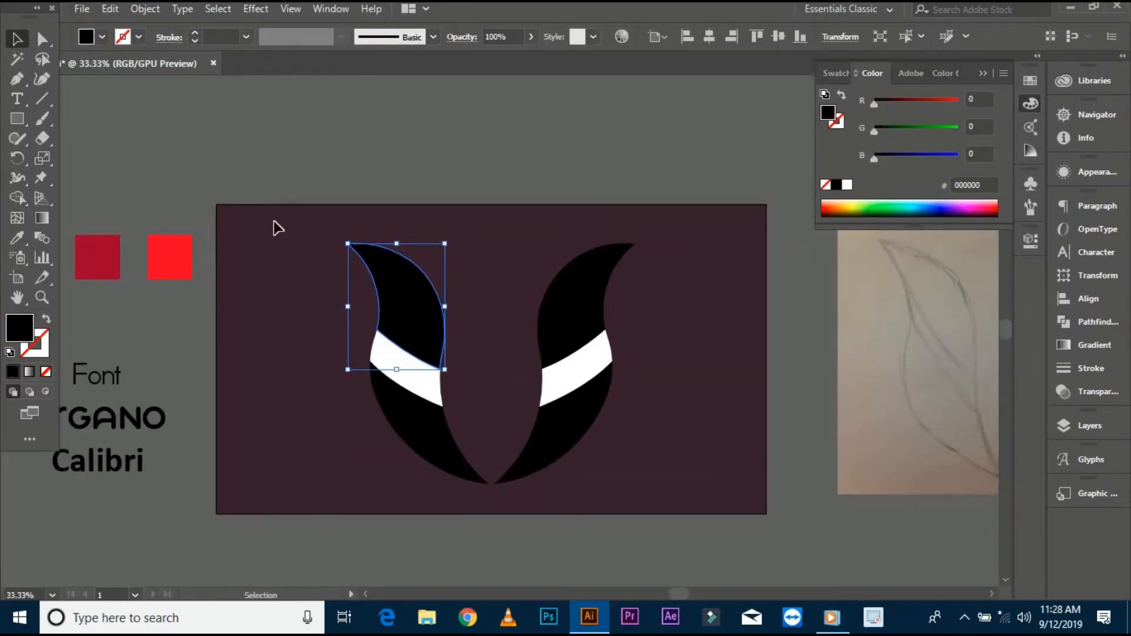
left_click(328, 263)
left_click_drag(17, 121, 70, 152)
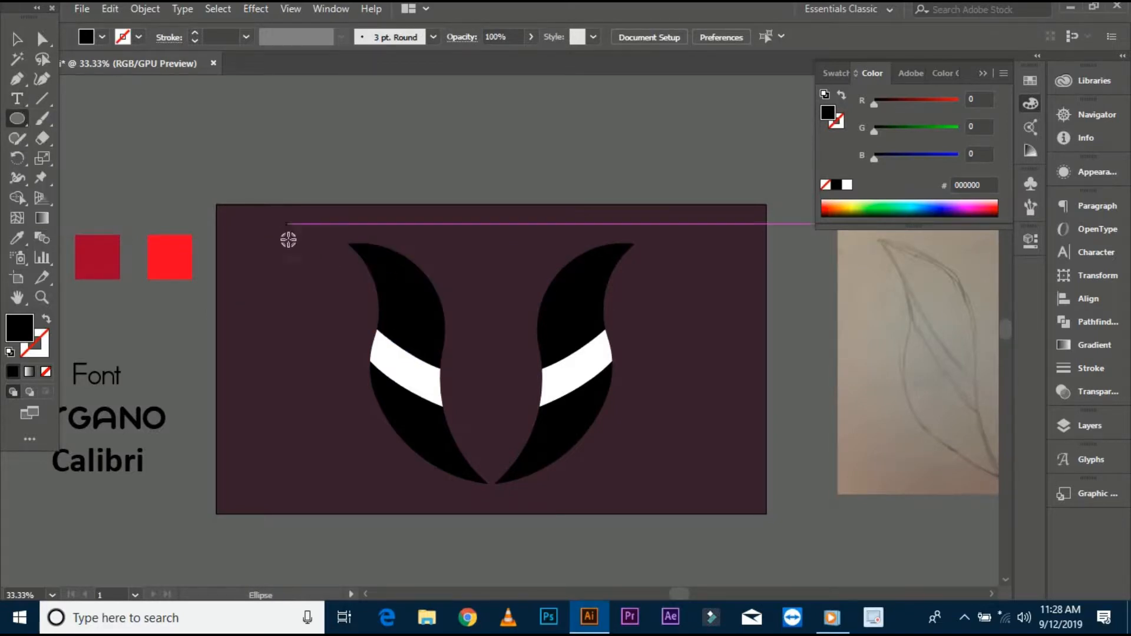
mouse_move(275, 230)
left_mouse_down()
mouse_move(296, 250)
mouse_move(502, 306)
mouse_move(515, 324)
left_mouse_up()
scroll(288, 243, "up", 1)
scroll(288, 242, "up", 1)
left_click(13, 239)
left_click(281, 287)
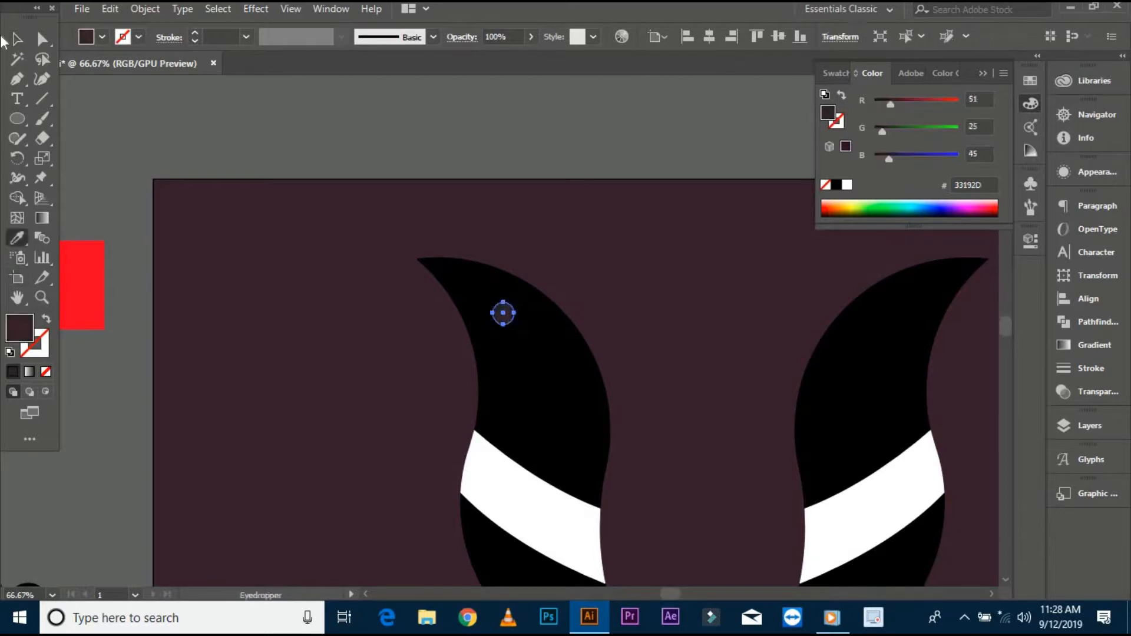
- Reposition the eye circle inside the left leaf's head
left_click(12, 40)
left_click_drag(358, 361, 248, 331)
left_click(248, 330)
left_click_drag(514, 258, 499, 257)
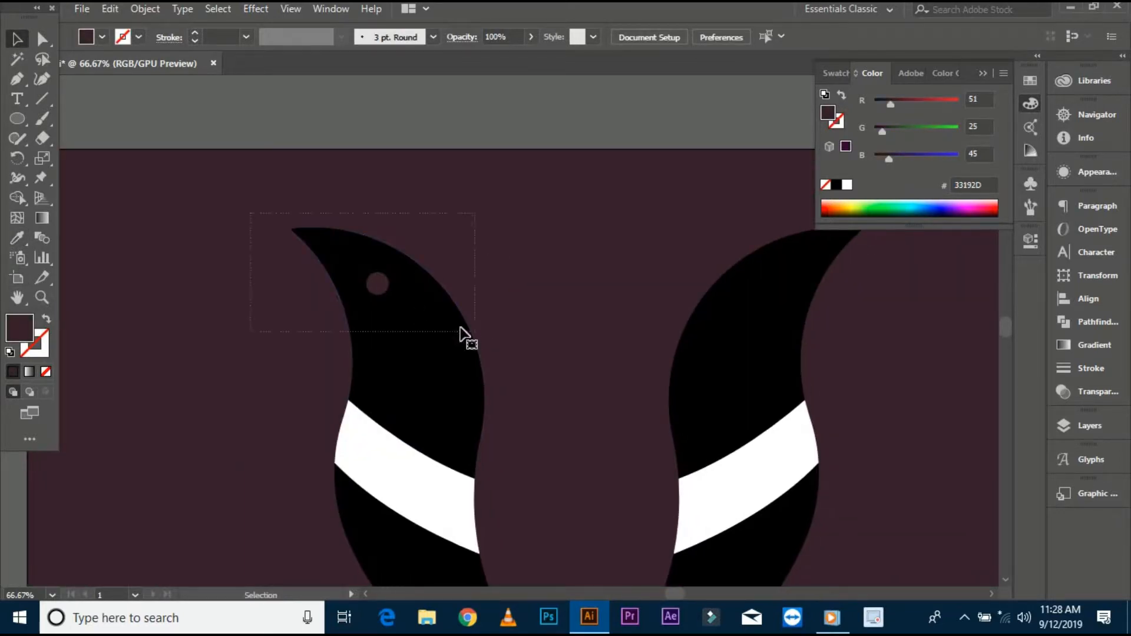
left_click_drag(460, 328, 457, 330)
left_click(546, 313)
scroll(547, 315, "down", 1)
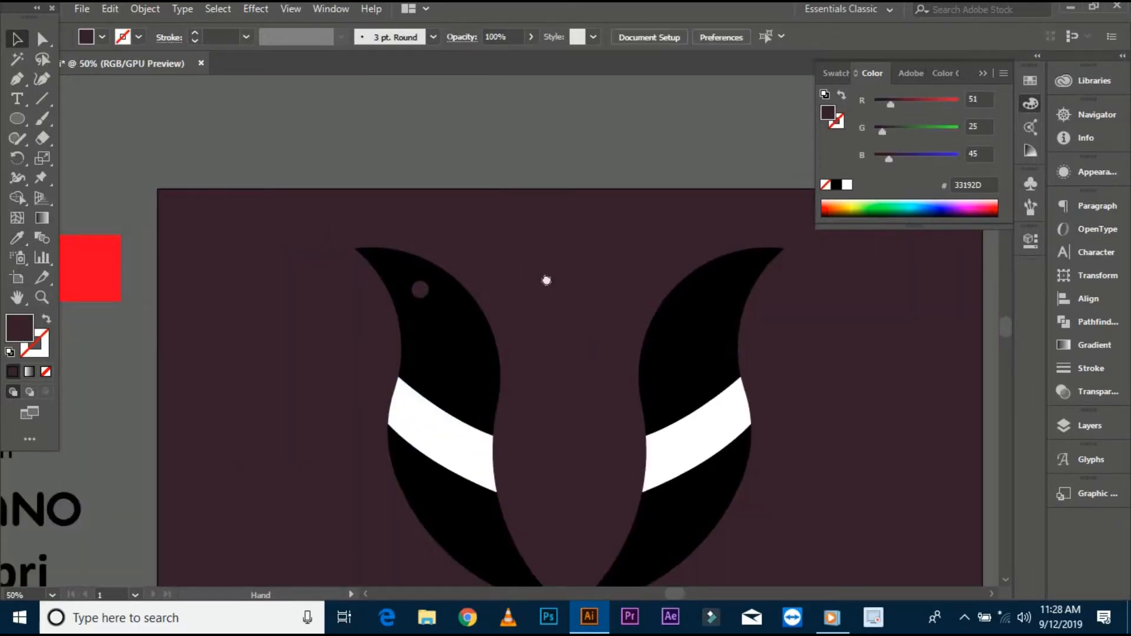
- Delete the mirrored right leaf
left_click_drag(545, 281, 489, 199)
left_click_drag(548, 176, 790, 529)
key("Delete")
- Select the eye circle in the left leaf's head and resize it slightly
left_click_drag(285, 273, 309, 371)
scroll(309, 371, "up", 1)
left_click_drag(301, 234, 476, 334)
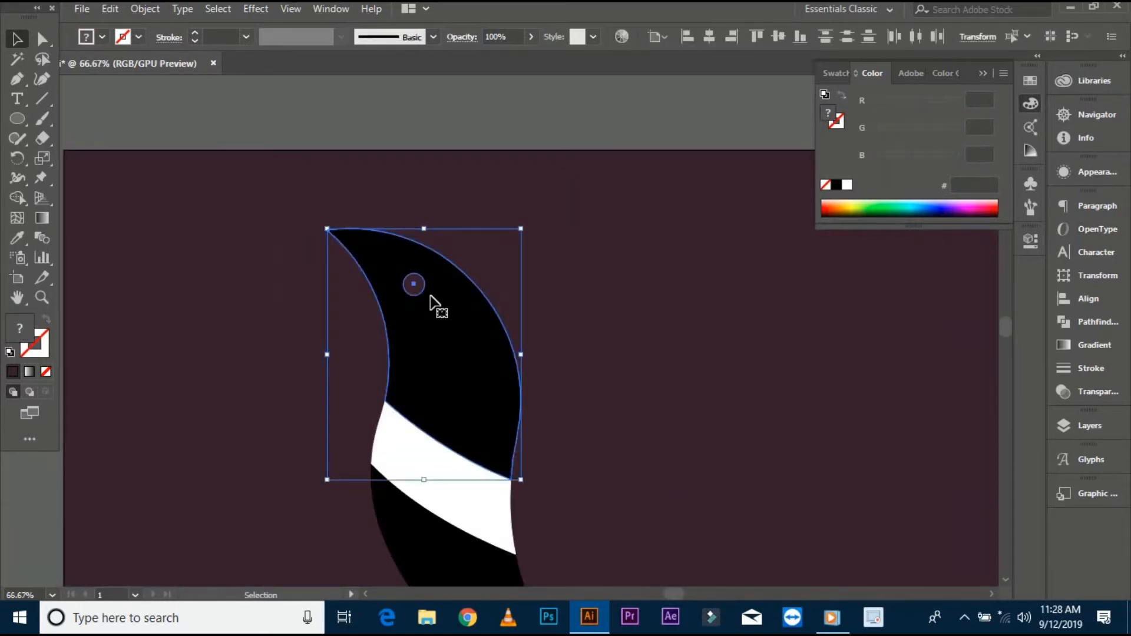
left_click(412, 288)
scroll(429, 287, "up", 2)
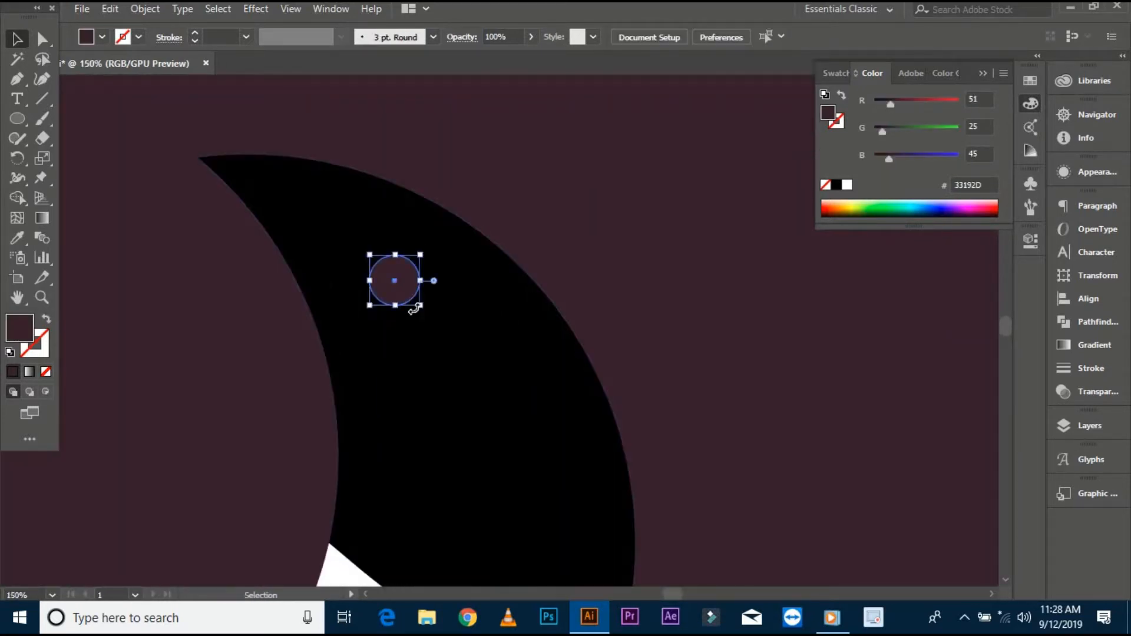
left_click_drag(420, 305, 415, 301)
- Cut the eye circle out of the left leaf using Pathfinder Minus Front
left_click(655, 232)
scroll(678, 225, "down", 2)
left_click_drag(412, 233, 385, 277)
left_click(1089, 322)
left_click(900, 242)
left_click(640, 306)
- Reflect a copy of the leaf across the vertical axis using Transform Reflect
scroll(638, 307, "down", 2)
left_click_drag(265, 235, 507, 454)
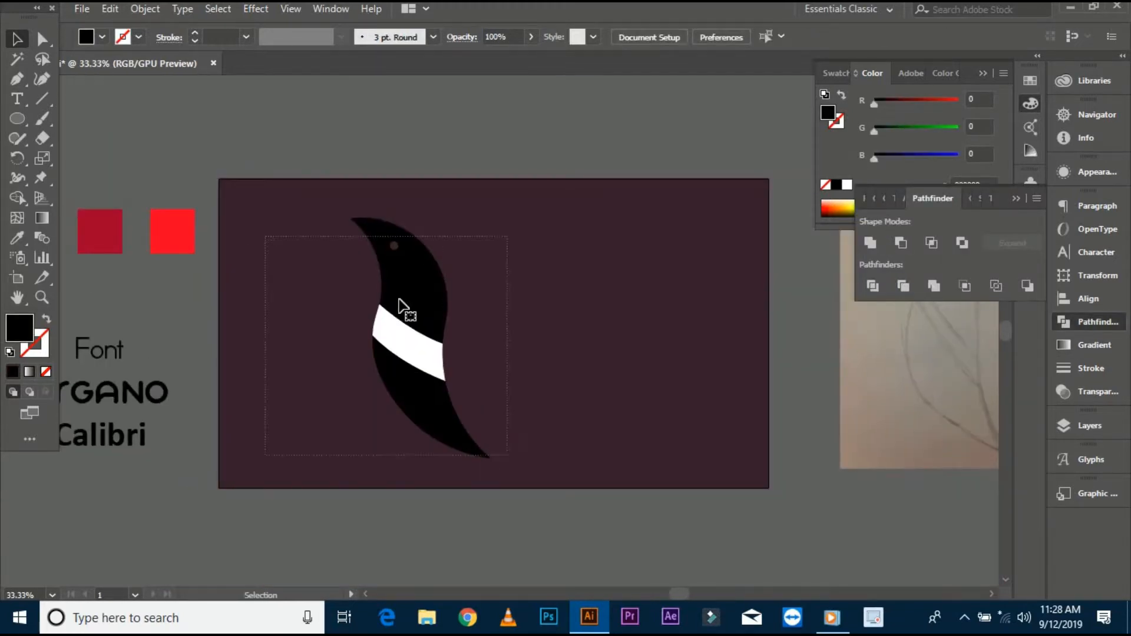
right_click(398, 295)
mouse_move(525, 443)
left_click(606, 499)
left_click(936, 379)
left_click(649, 381)
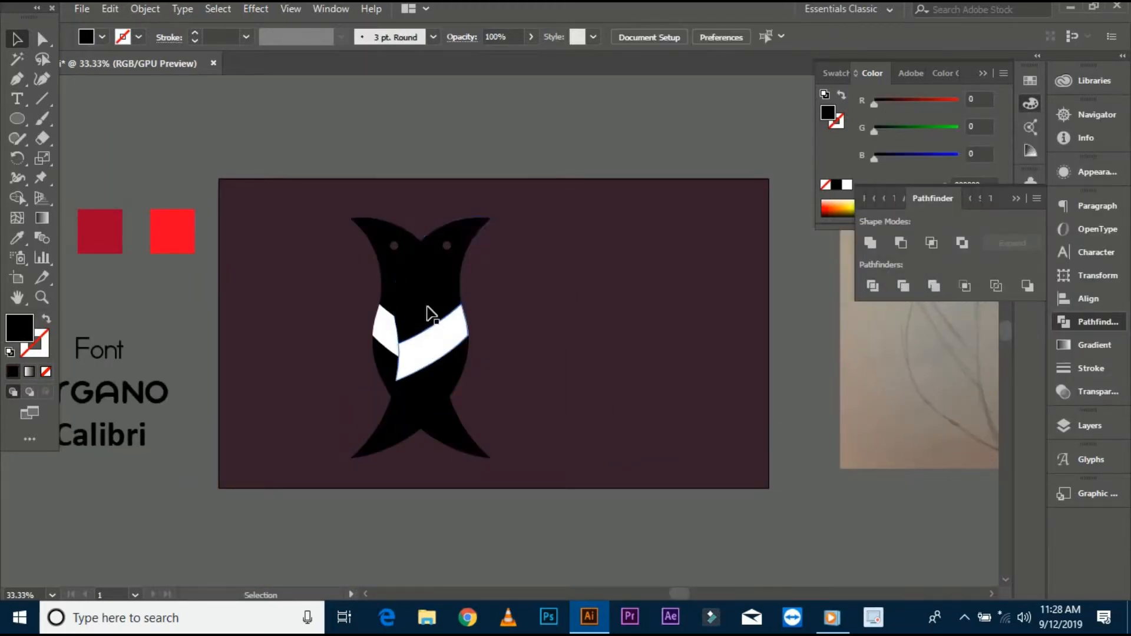
- Move the reflected leaf copy to the right to form a symmetrical pair
left_click(428, 307)
left_click(433, 361)
left_click_drag(429, 320, 575, 324)
left_click(635, 346)
- Draw a small circle centred between the two leaf tips
left_click(18, 119)
scroll(497, 425, "up", 1)
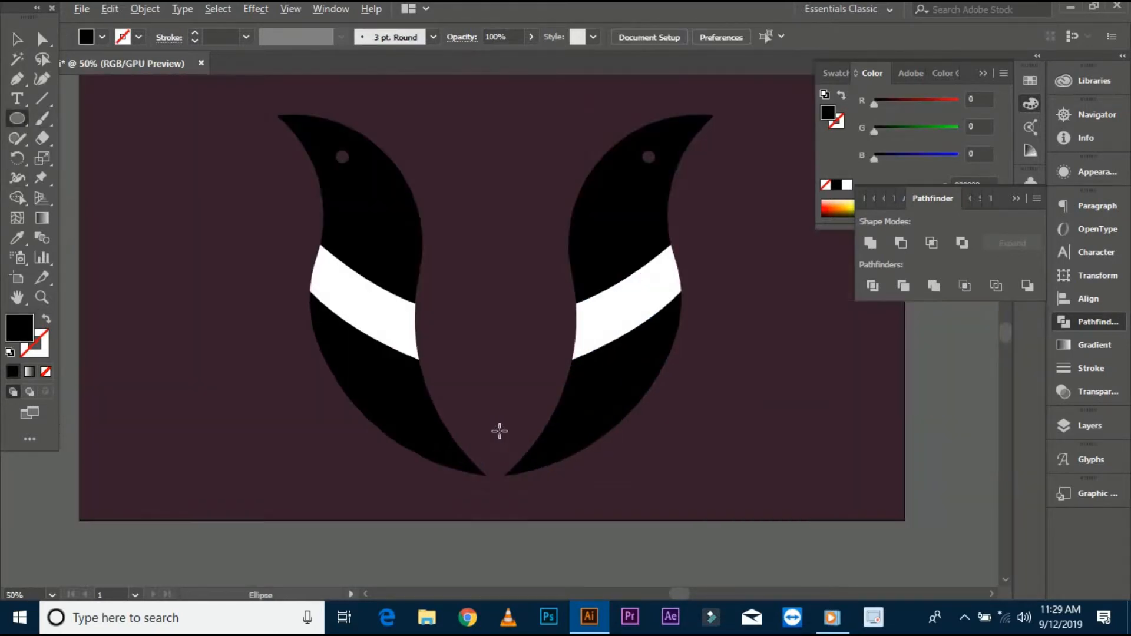
left_click_drag(510, 443, 510, 443)
key("v")
left_click(495, 443)
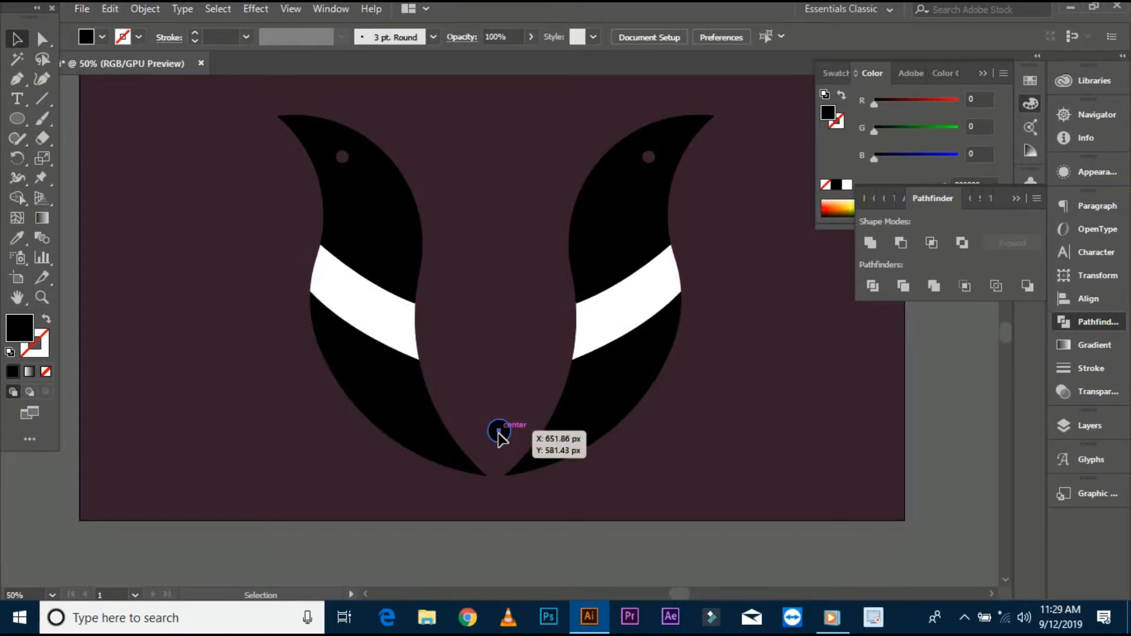
left_click_drag(495, 430, 494, 430)
scroll(495, 429, "down", 1)
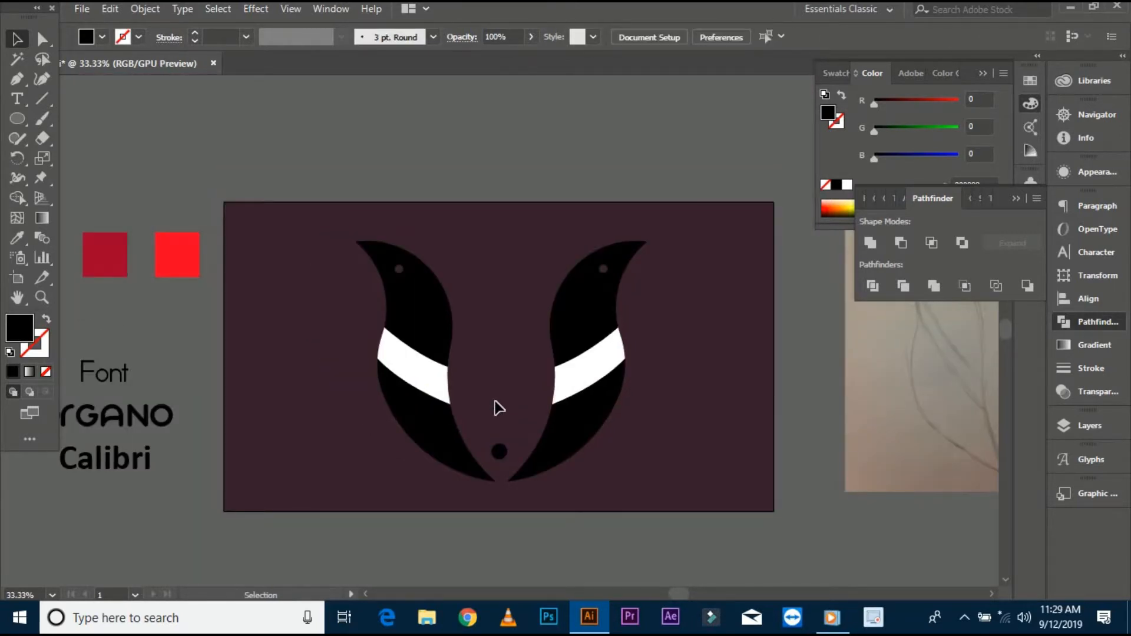
- Apply the red gradient swatch to the left leaf's head with the Eyedropper and adjust its direction
scroll(465, 343, "up", 1)
scroll(457, 305, "down", 1)
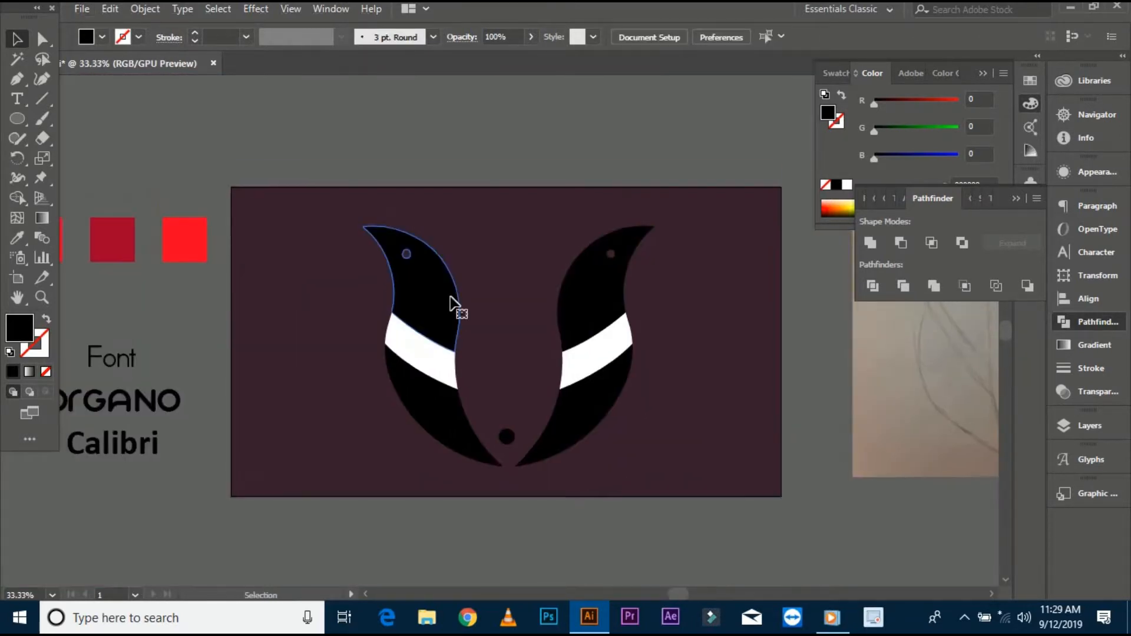
left_click(452, 323)
scroll(530, 303, "down", 1)
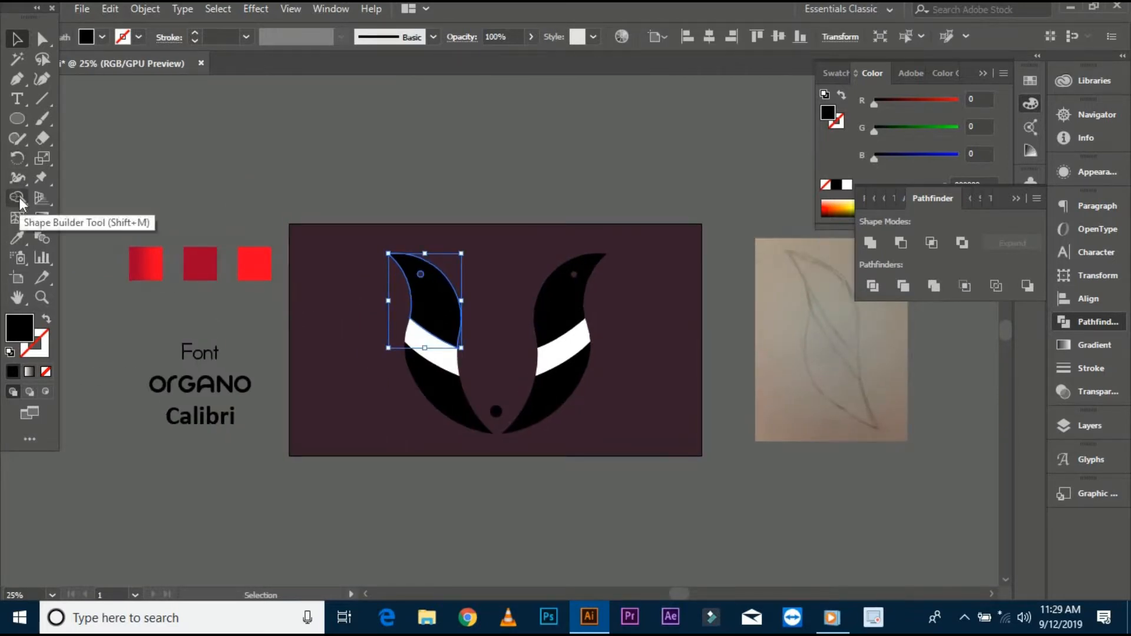
left_click(17, 238)
left_click(139, 255)
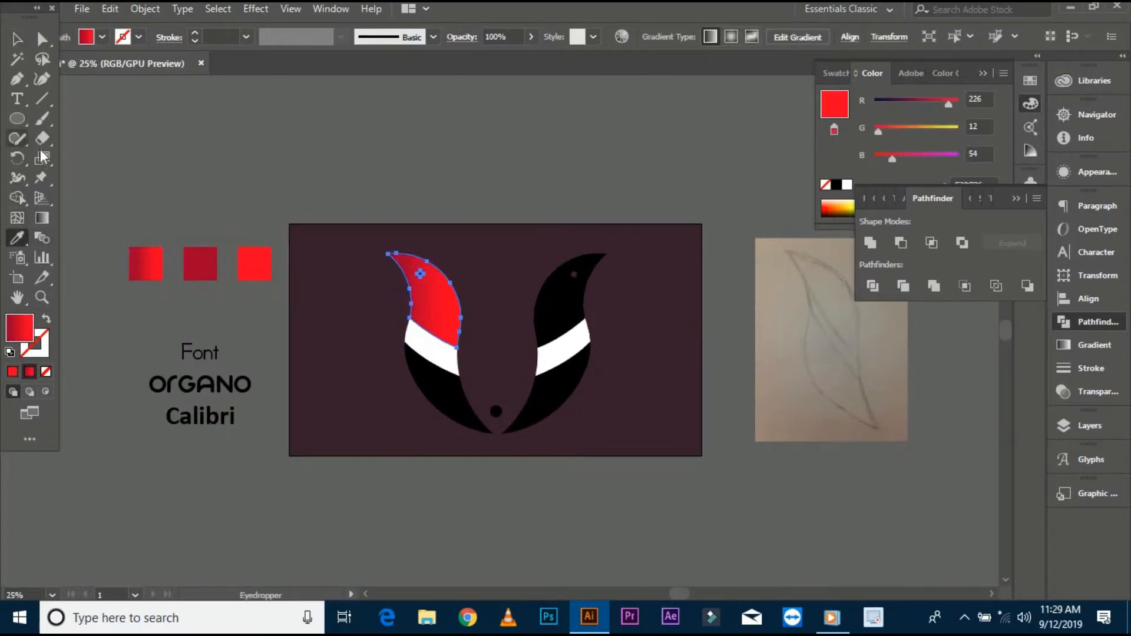
left_click(41, 217)
left_click_drag(412, 233, 413, 248)
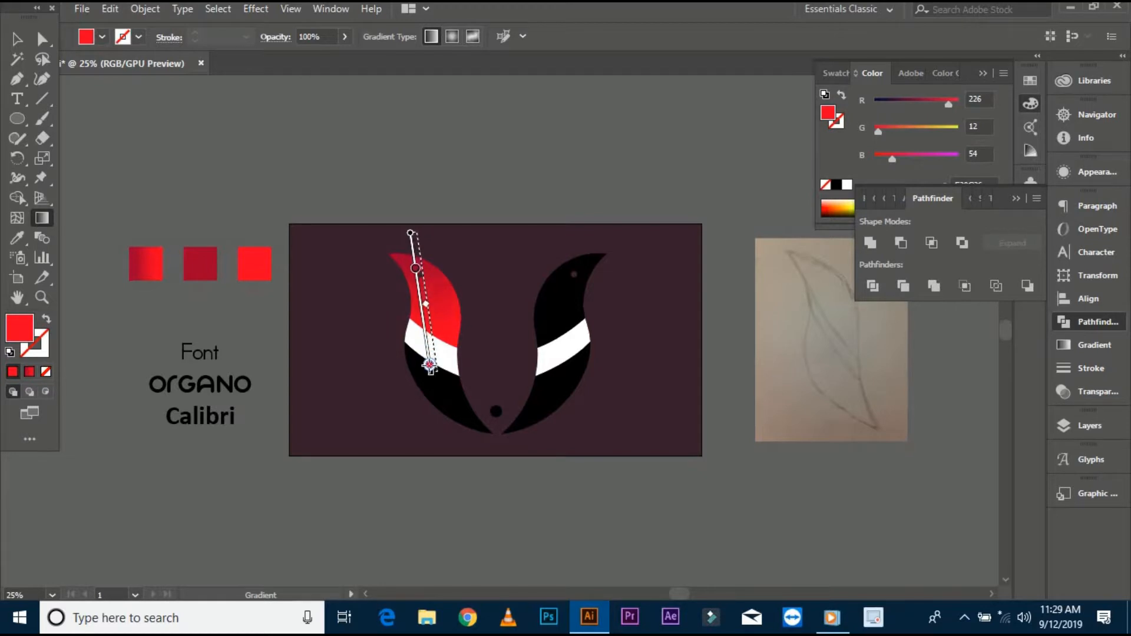
- Apply the red gradient swatch to the left leaf's white band
left_click(17, 40)
left_click(134, 133)
left_click(453, 366)
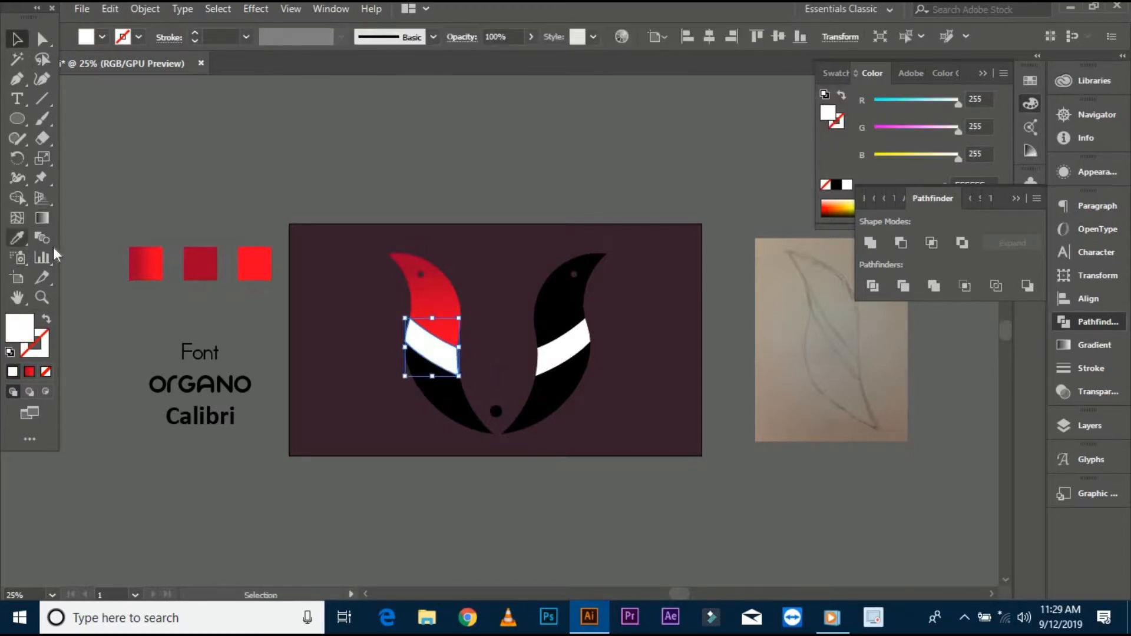
left_click(18, 238)
left_click(142, 259)
left_click(41, 217)
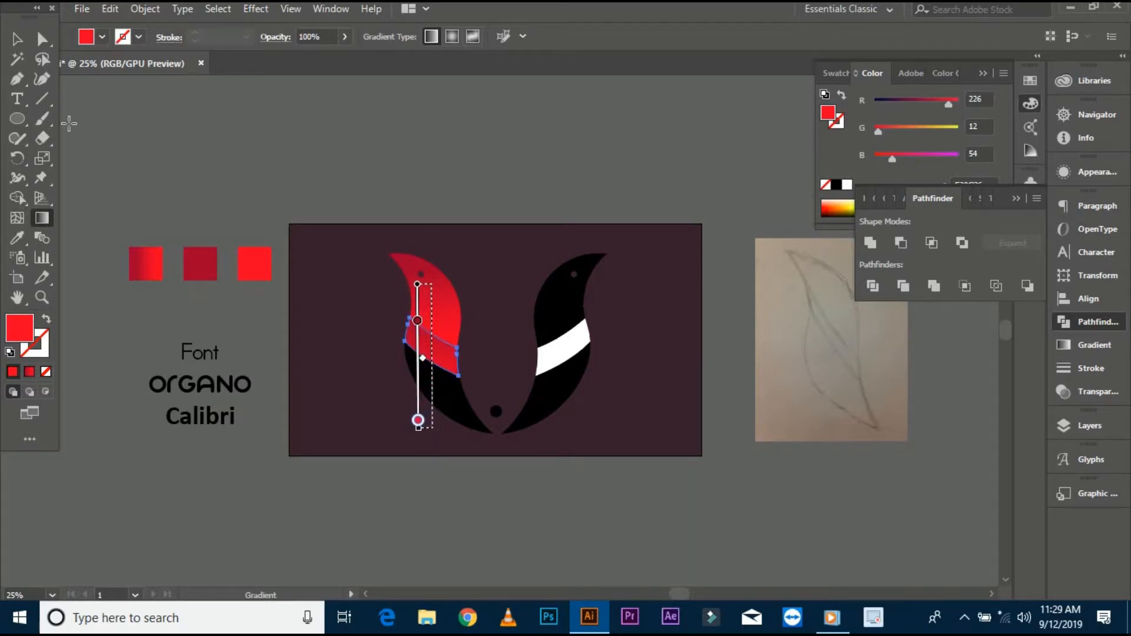
- Apply the red gradient to the left leaf's lower part and adjust its gradient direction
left_click(18, 39)
left_click(147, 193)
left_click(449, 397)
left_click(17, 238)
left_click(142, 261)
left_click(42, 218)
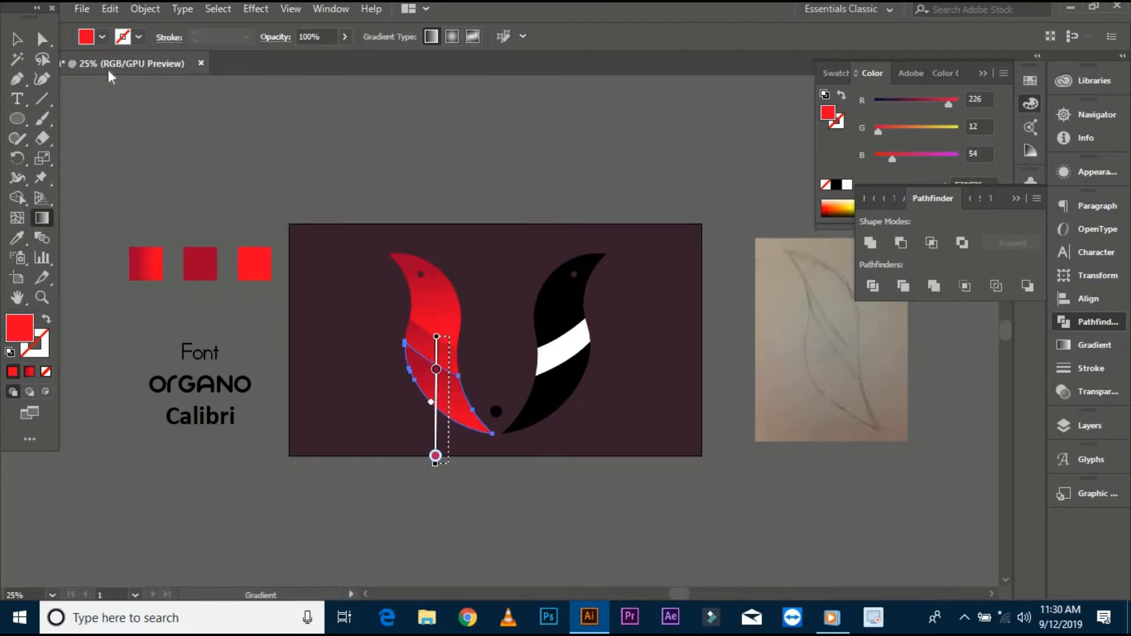
key("a")
left_click(41, 218)
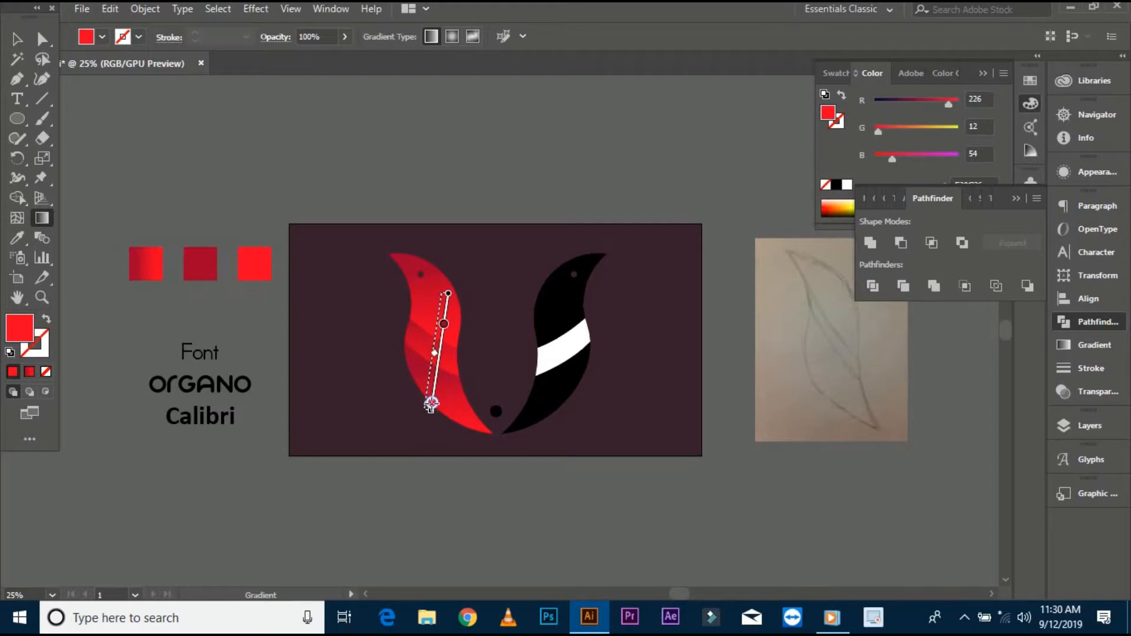
- Delete the black right-hand leaf
left_click(17, 39)
left_click(432, 239)
scroll(432, 238, "up", 1)
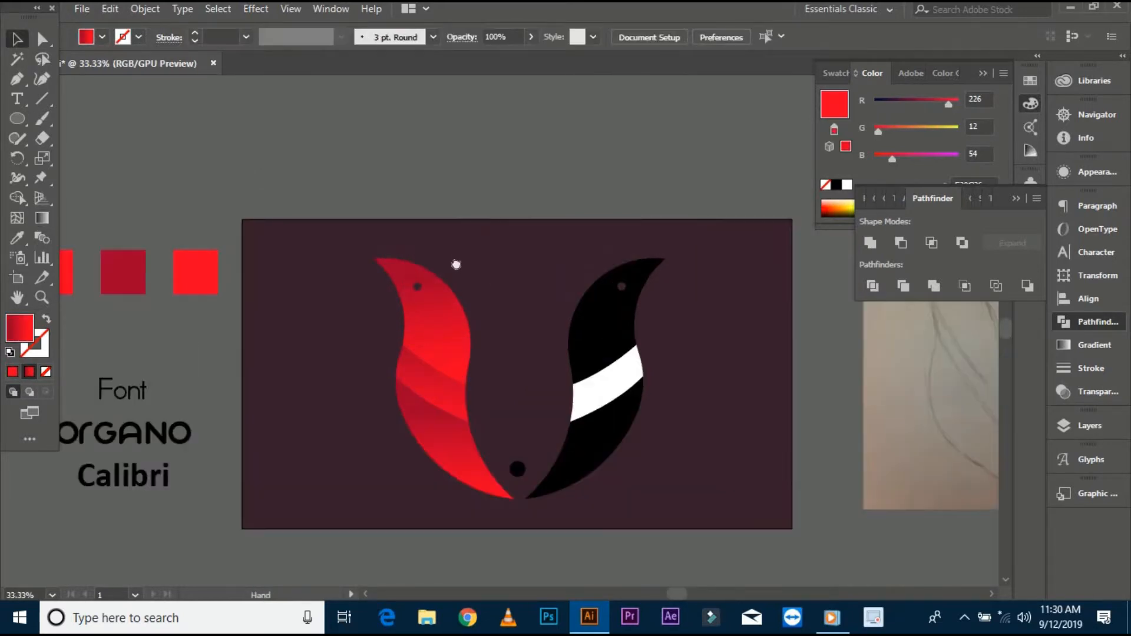
left_click_drag(457, 262, 419, 206)
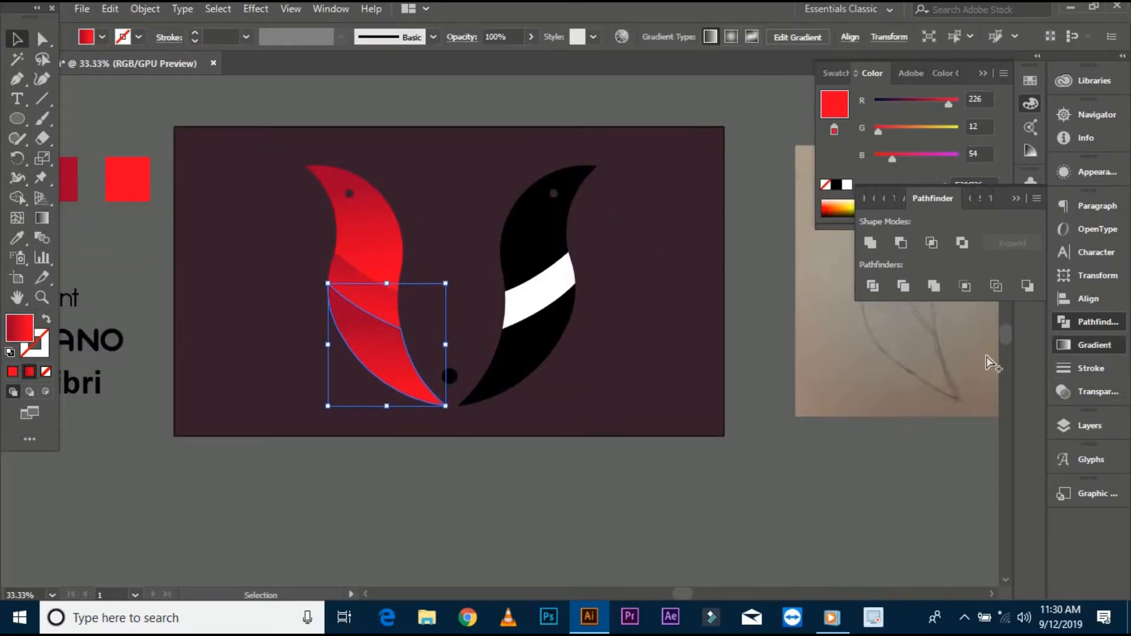
left_click_drag(945, 331, 956, 334)
left_click(437, 213)
left_click_drag(438, 214, 441, 286)
left_click(518, 330)
key("Delete")
- Reflect a copy of the red leaf and place it on the right side
right_click(353, 340)
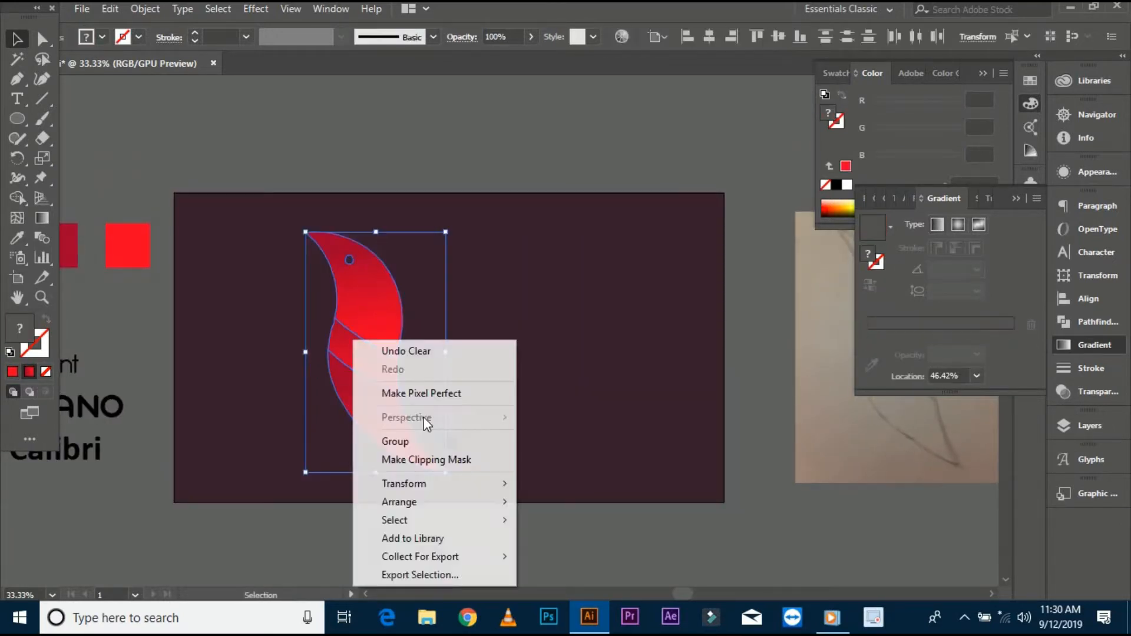
left_click(577, 401)
left_click(937, 379)
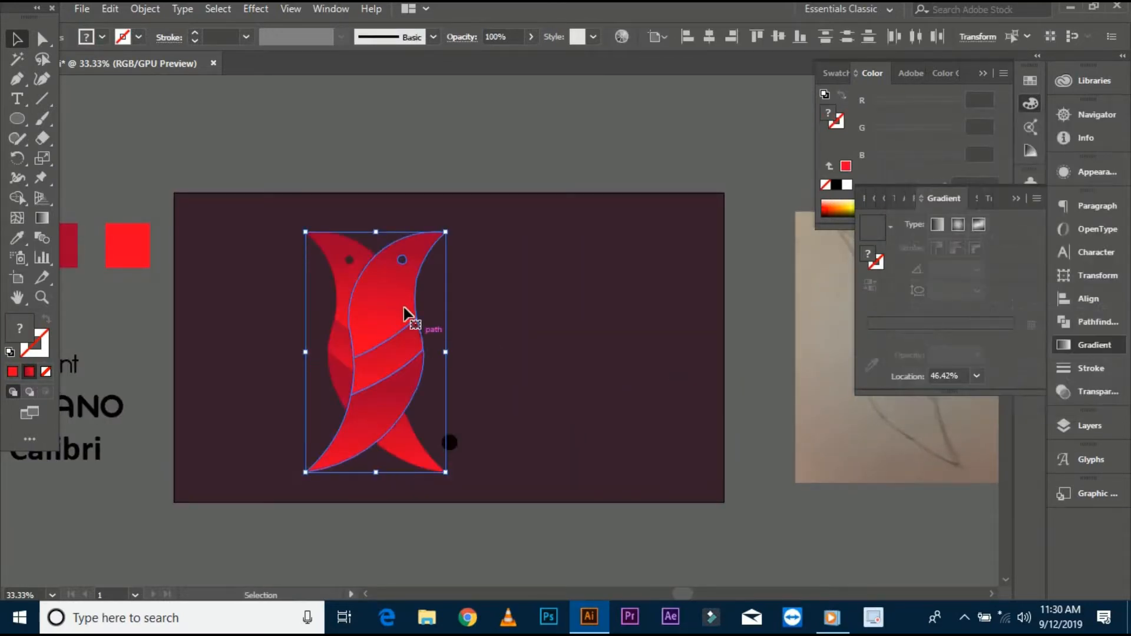
left_click_drag(404, 314, 550, 330)
left_click(429, 353)
left_click_drag(429, 353, 453, 360)
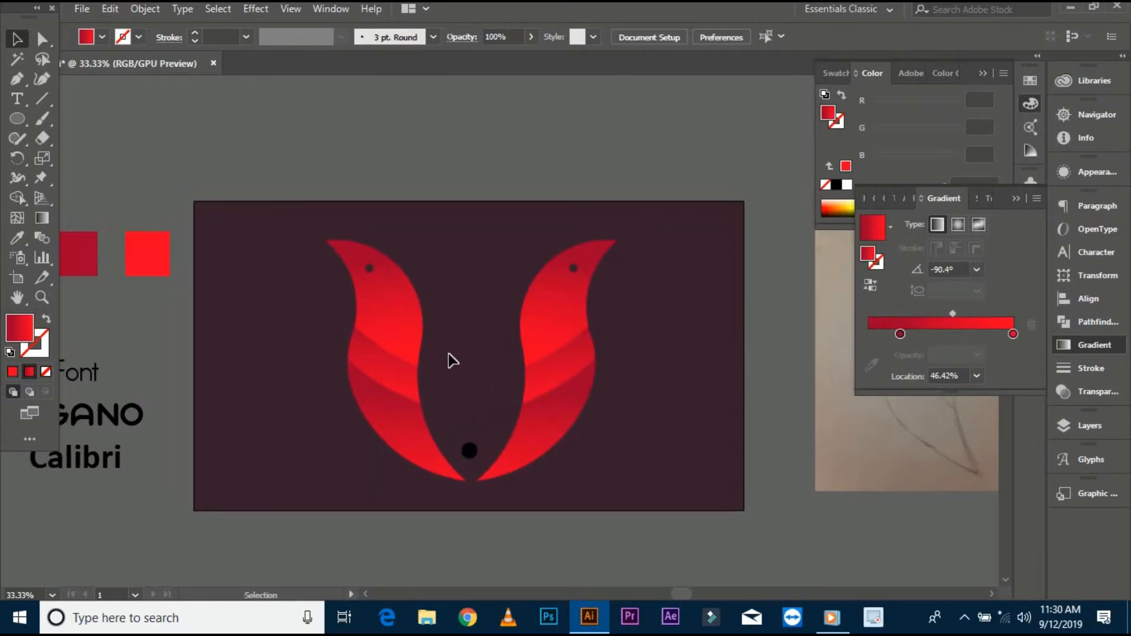
scroll(515, 352, "up", 1)
left_click_drag(652, 403, 652, 404)
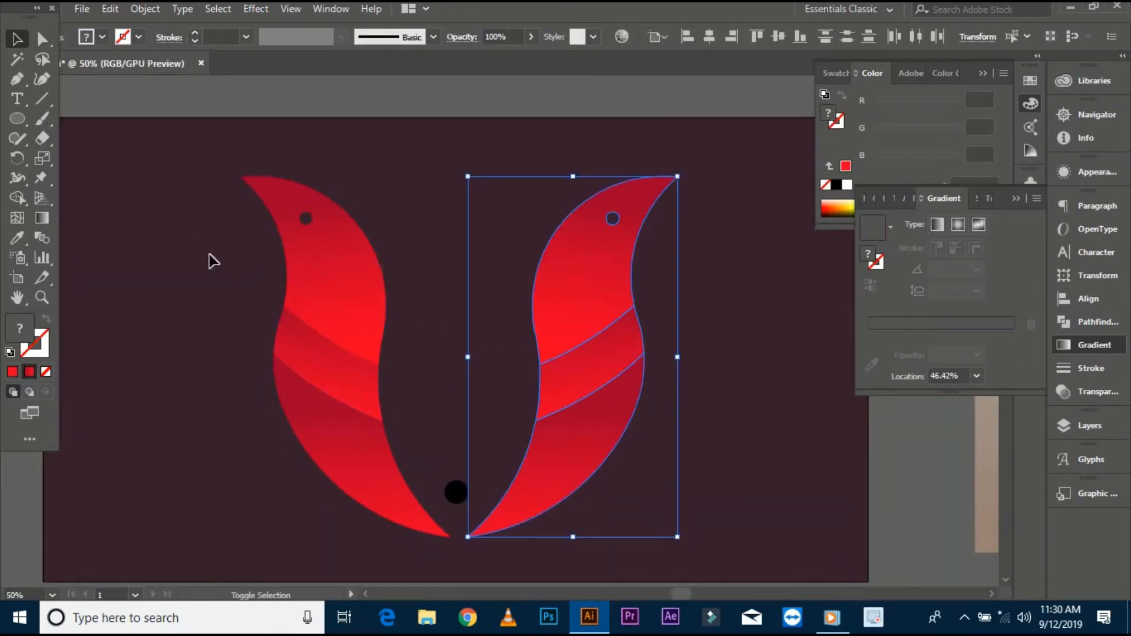
left_click(366, 385, "shift")
right_click(327, 263)
left_click(464, 356)
left_click(538, 535)
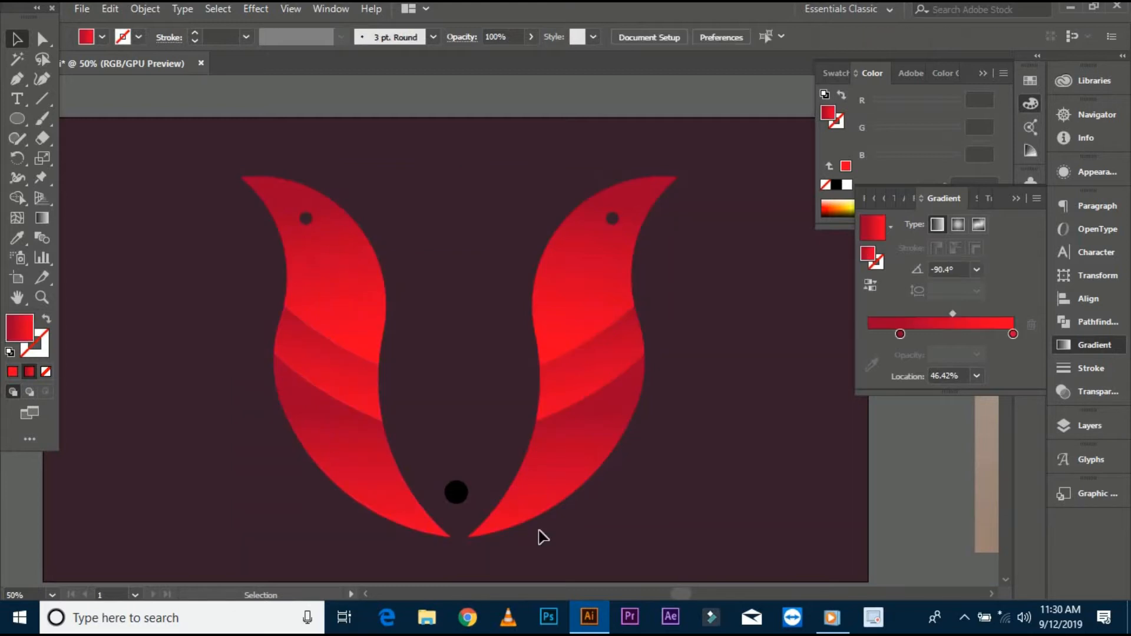
- Fill the small centre circle with the bright red swatch colour
left_click(608, 342)
left_click(459, 492)
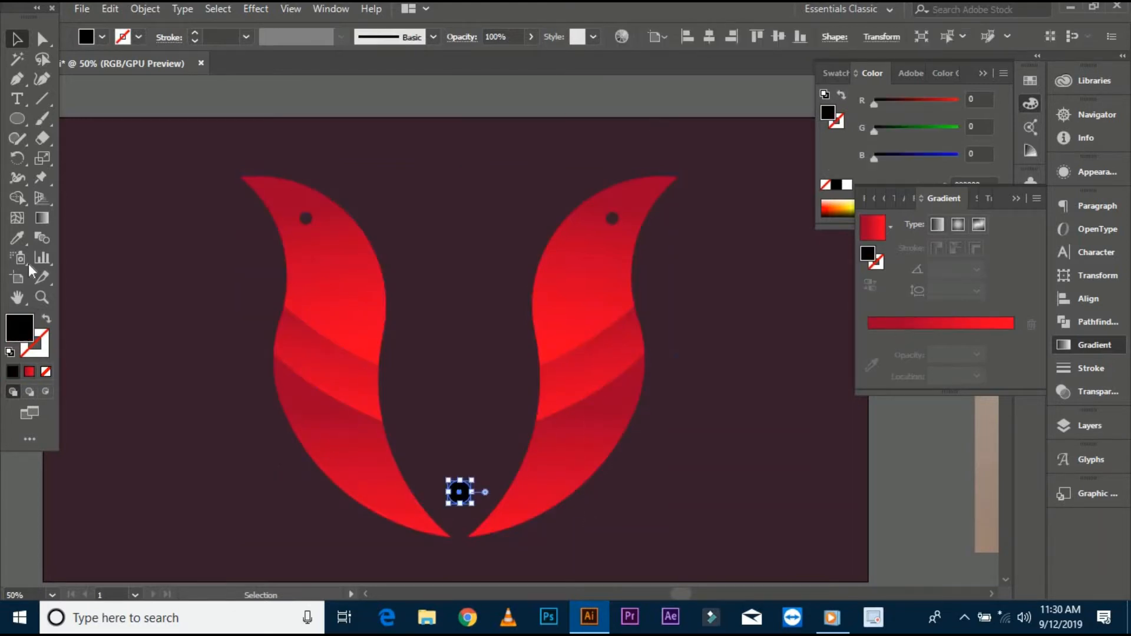
left_click(17, 238)
scroll(178, 287, "down", 1)
left_click_drag(179, 287, 484, 368)
left_click(343, 303)
left_click(17, 38)
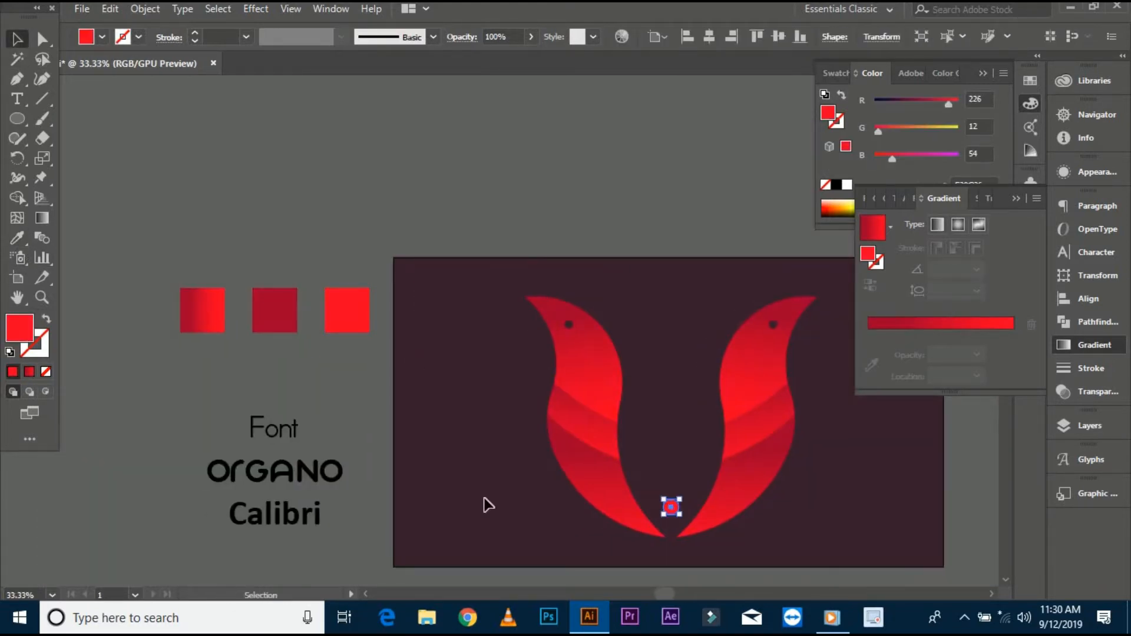
- Move the red circle up between the leaf tips
left_click(485, 500)
left_click_drag(673, 510, 542, 466)
scroll(535, 469, "up", 1)
left_click(535, 465)
left_click(554, 420)
scroll(554, 420, "down", 1)
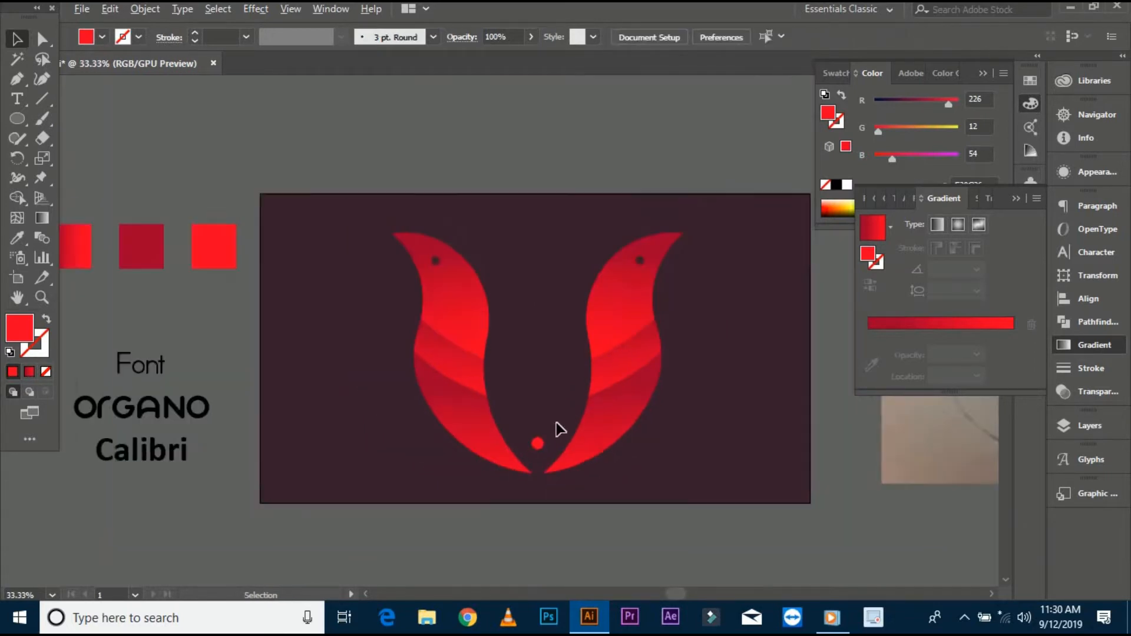
left_click_drag(556, 423, 540, 433)
- Group the two leaves and the circle, then scale the group down
scroll(339, 342, "down", 1)
left_click_drag(343, 348, 324, 354)
left_click(516, 406)
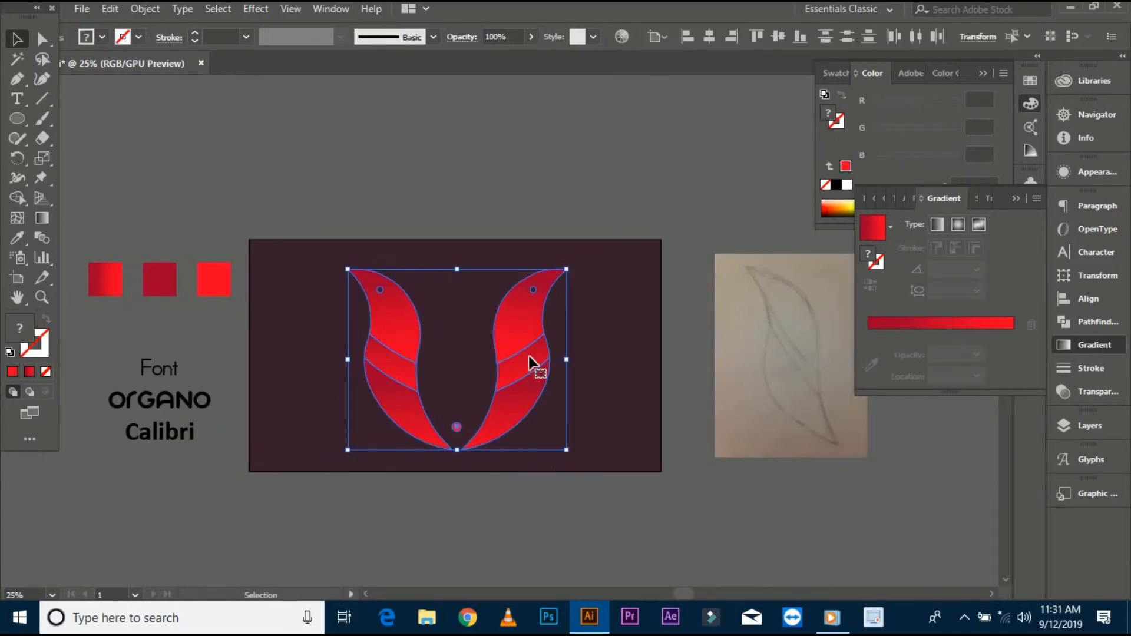
right_click(508, 306)
left_click(555, 405)
left_click_drag(566, 445, 553, 423)
left_click_drag(501, 351, 501, 333)
- Scale the logo down further and move it towards the left of the dark rectangle
left_click(463, 455)
scroll(467, 402, "up", 1)
left_click(502, 310)
left_click_drag(550, 397, 522, 379)
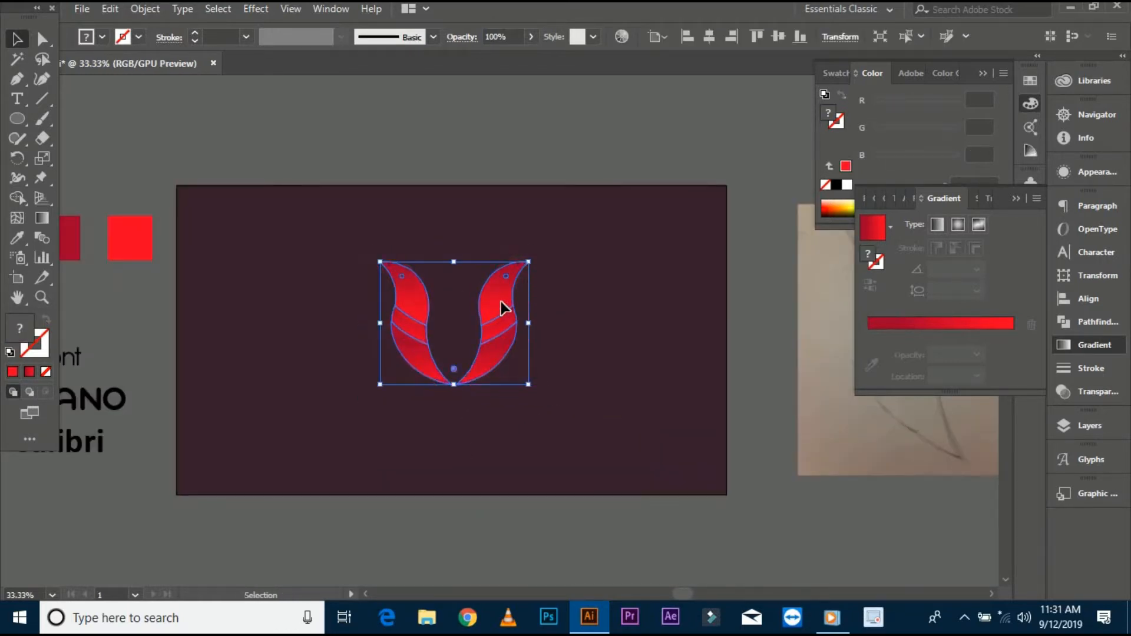
left_click_drag(502, 305, 497, 280)
left_click(454, 409)
left_click_drag(456, 401, 465, 429)
left_click_drag(493, 318, 420, 359)
left_click(515, 499)
left_click_drag(515, 500, 494, 501)
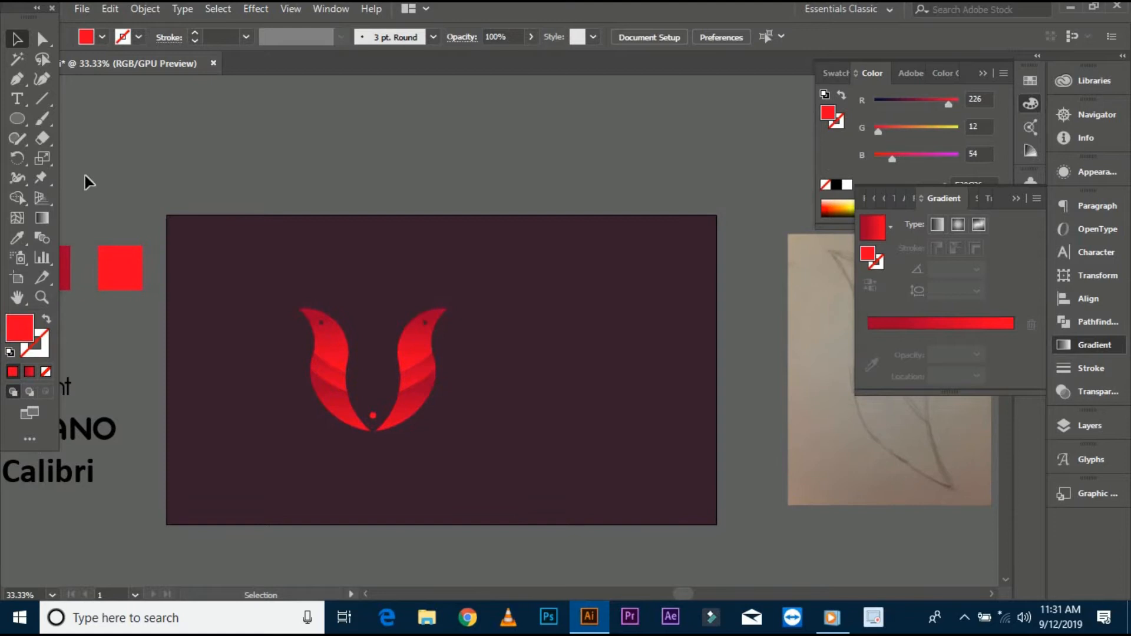
- Add the text Bird to the right of the logo and enlarge it
left_click(17, 100)
left_click(474, 346)
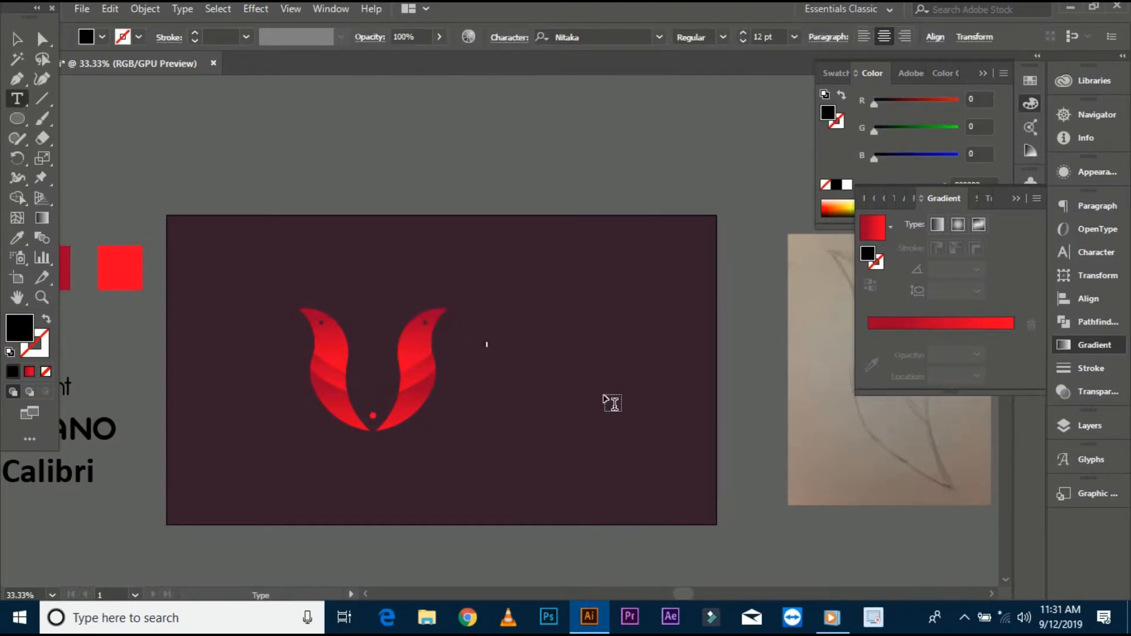
left_click_drag(489, 347, 505, 359)
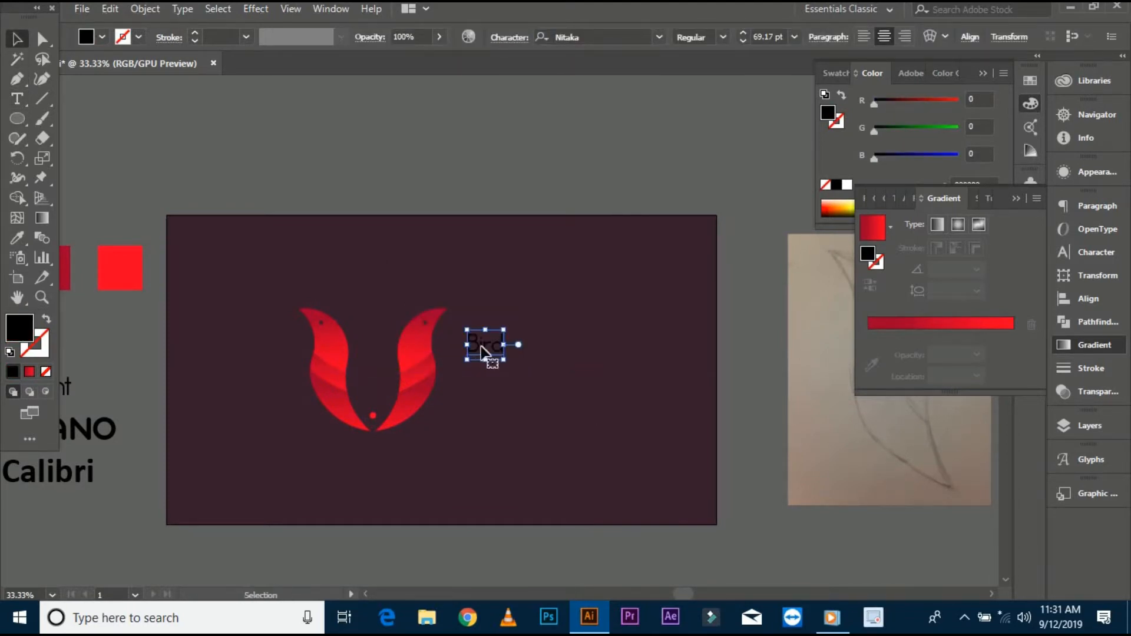
left_click_drag(549, 389, 538, 387)
left_click_drag(523, 336, 550, 347)
- Set the text's font to Organo and resize it to fit beside the logo
left_click(619, 38)
type("or")
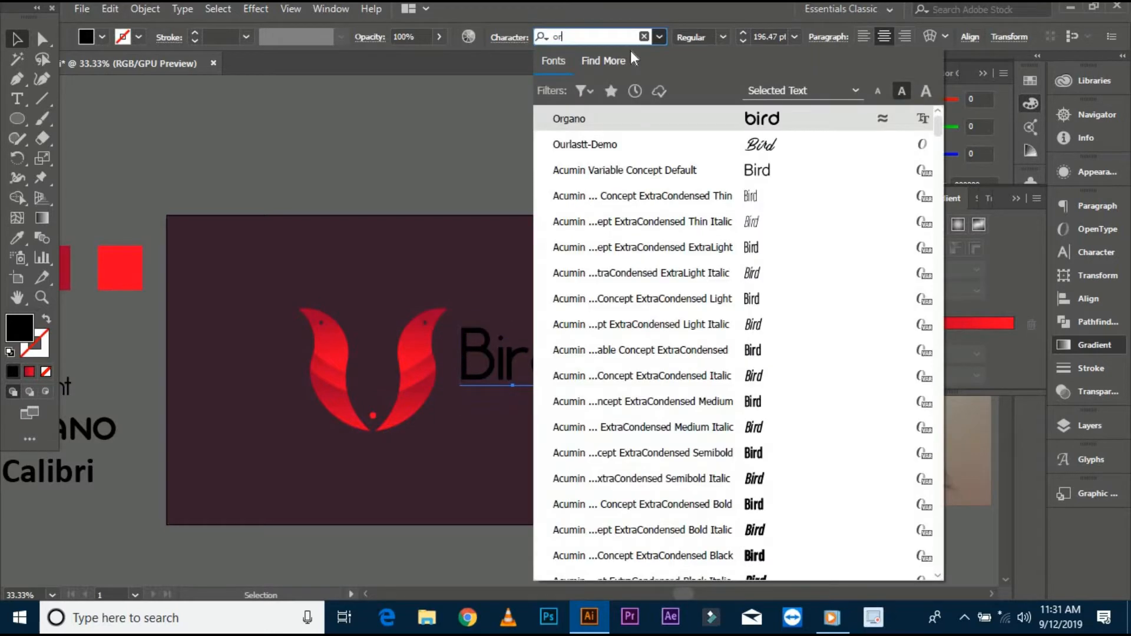
key("Return")
left_click_drag(606, 401, 554, 370)
- Colour the Bird text red by sampling the bright red swatch with the Eyedropper
key("i")
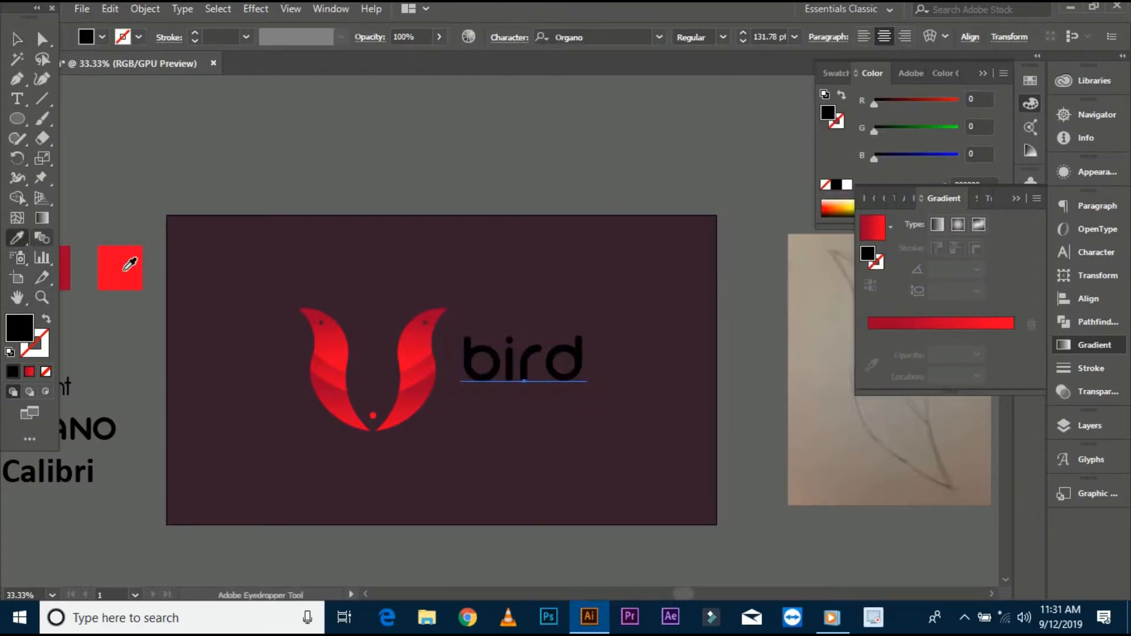
left_click(127, 271)
left_click(19, 40)
left_click(223, 187)
left_click_drag(222, 190, 214, 150)
- Add a smaller fish text line below the Bird wordmark
key("t")
left_click(460, 373)
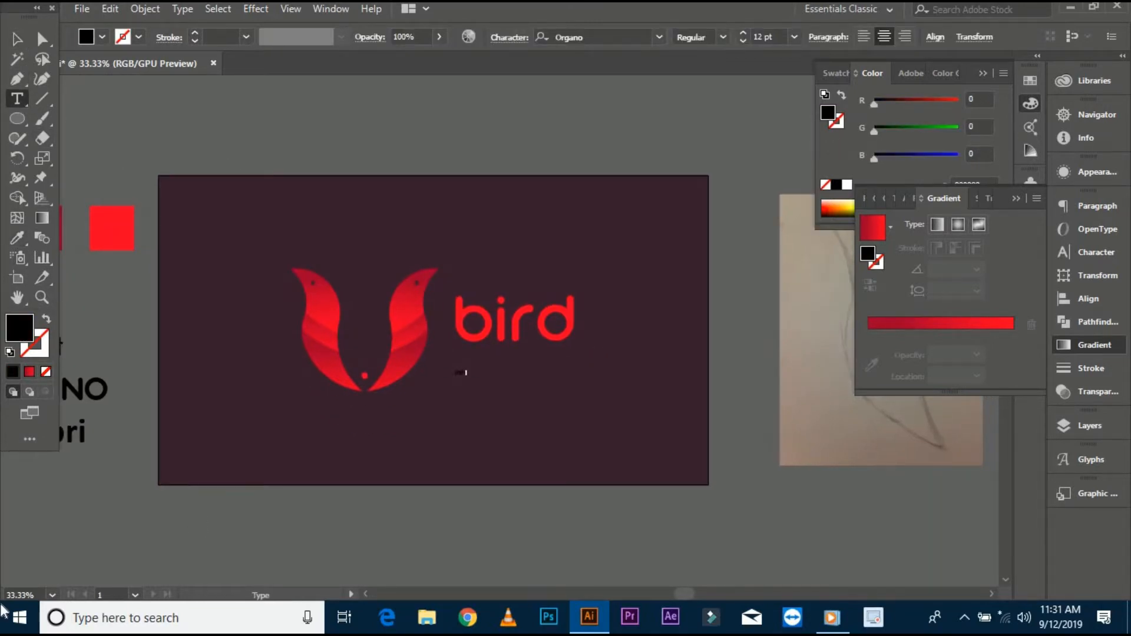
key("Escape")
left_click_drag(504, 401, 517, 458)
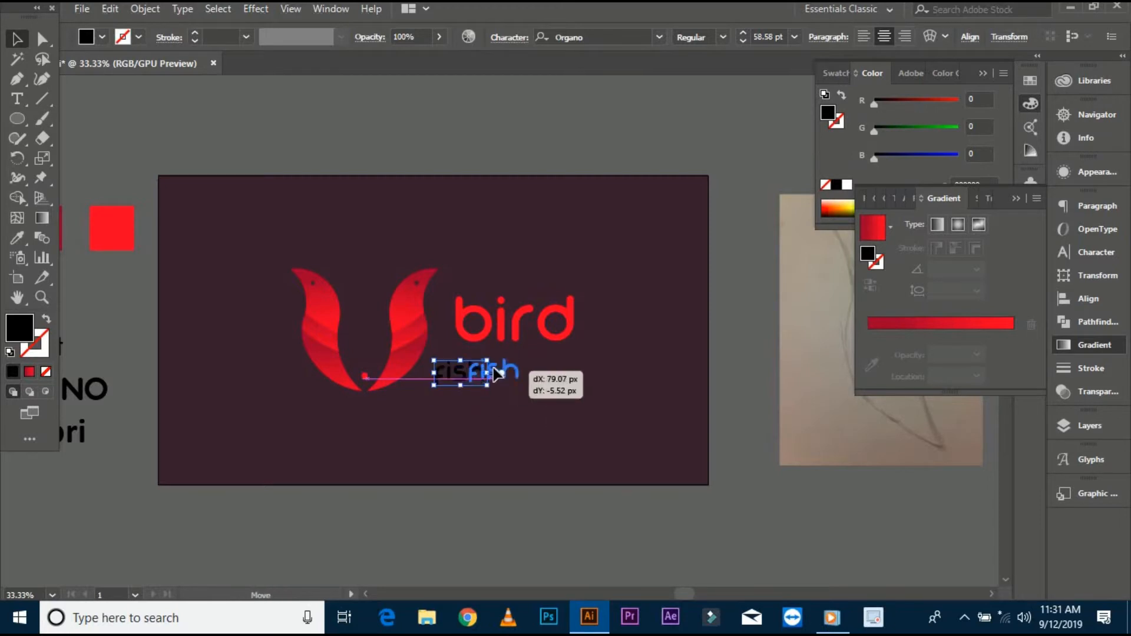
- Set the fish text's font to Calibri
key("ctrl+minus")
left_click(580, 38)
type("xa")
key("BackSpace")
key("BackSpace")
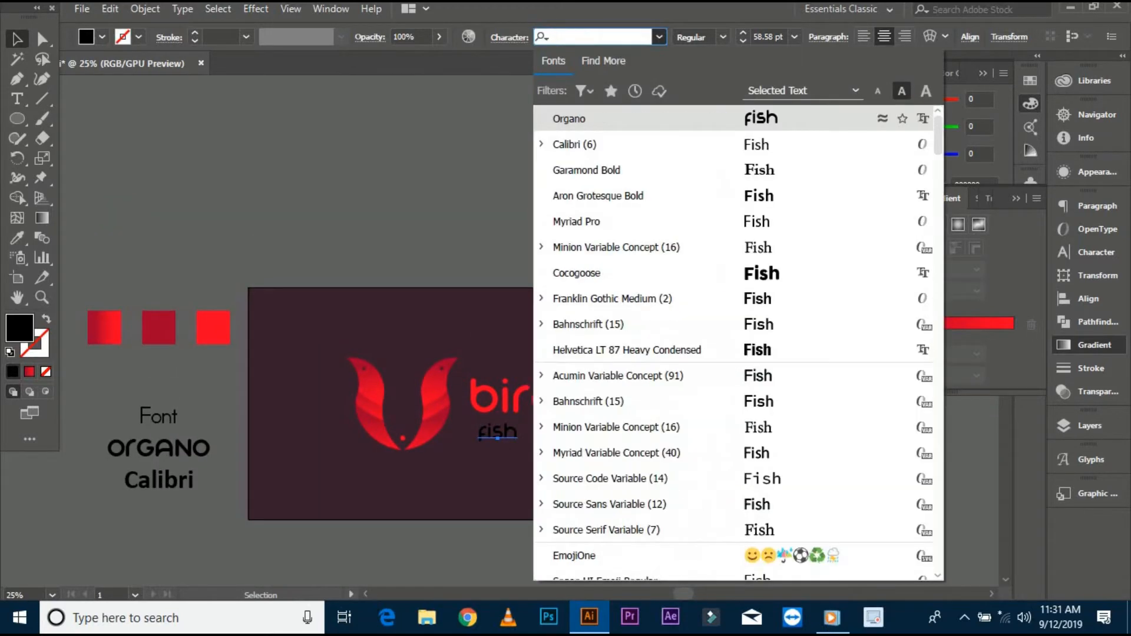
type("ca")
key("Down")
key("Down")
key("Down")
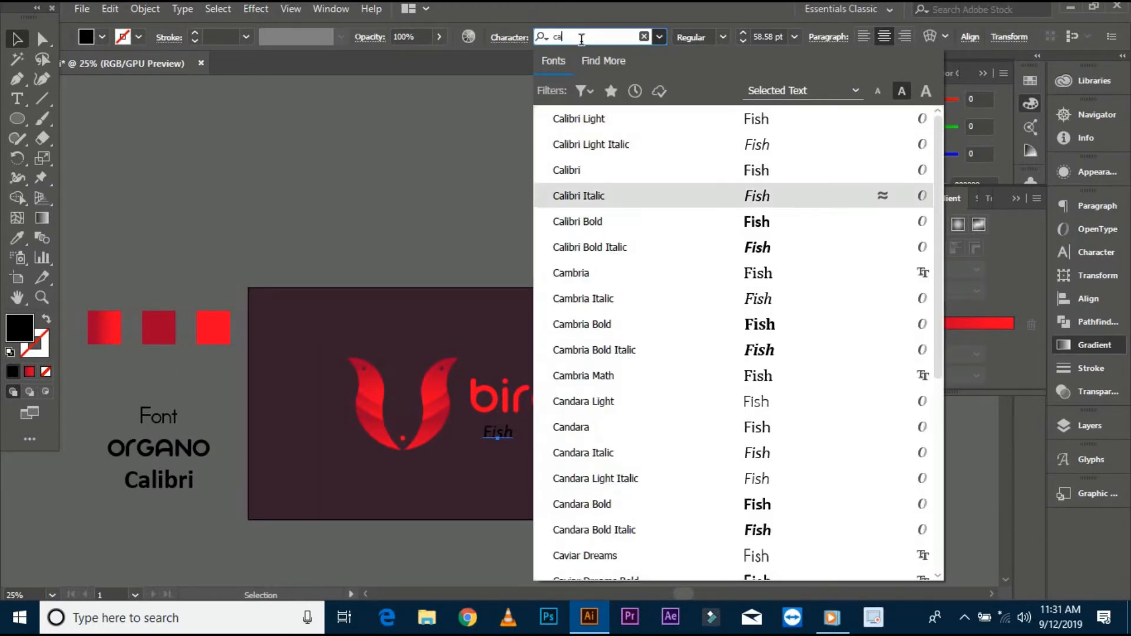
key("Up")
key("Return")
- Colour the Fish text dark red by sampling the middle red swatch with the Eyedropper
scroll(512, 411, "up", 4)
left_click_drag(474, 494, 422, 477)
scroll(421, 477, "down", 4)
left_click_drag(105, 386, 156, 358)
left_click(18, 238)
left_click(139, 351)
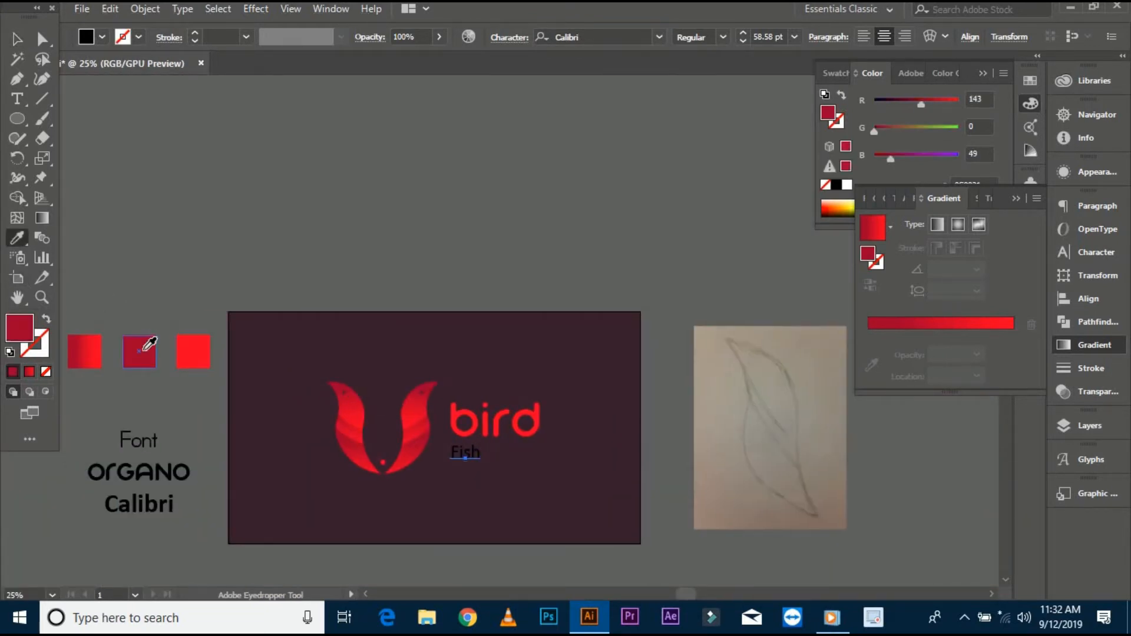
scroll(534, 522, "up", 1)
left_click(421, 399)
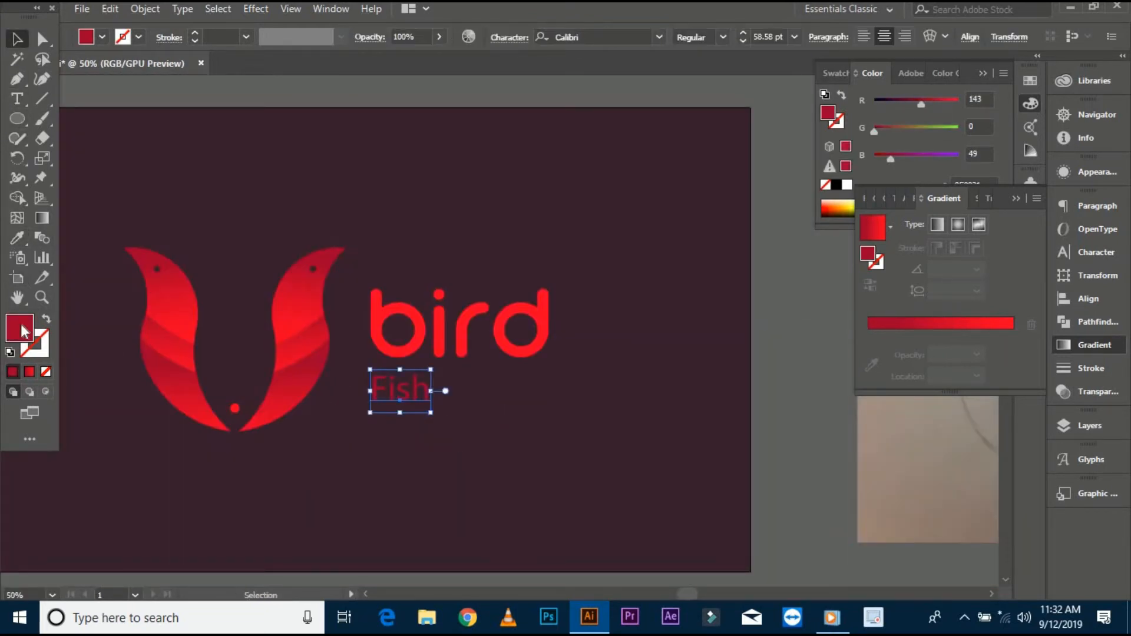
- Adjust the Fish text's fill to a slightly brighter crimson in the colour picker
double_click(19, 328)
left_click(940, 200)
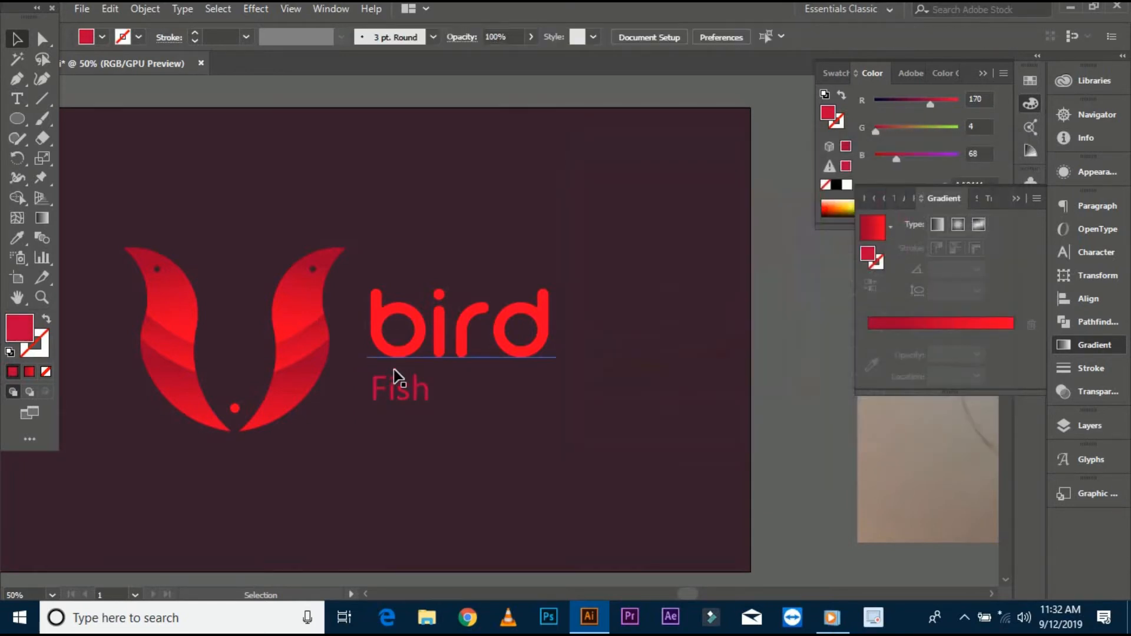
left_click(400, 393)
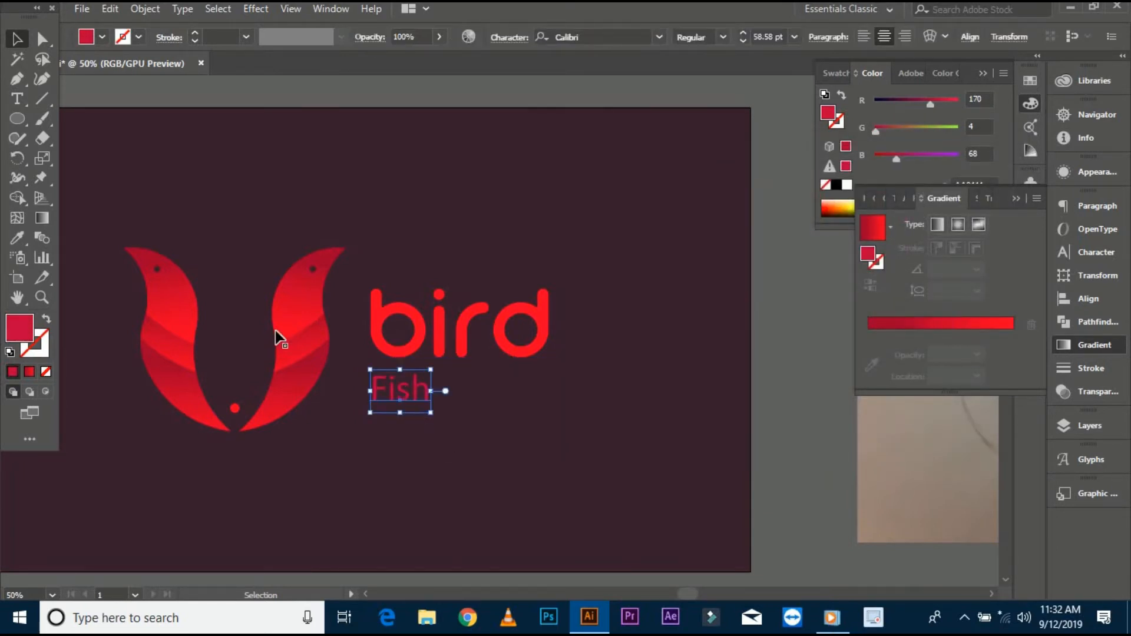
- Set the Fish text's tracking to 800 and shift the line so it sits beneath Bird
left_click(1103, 256)
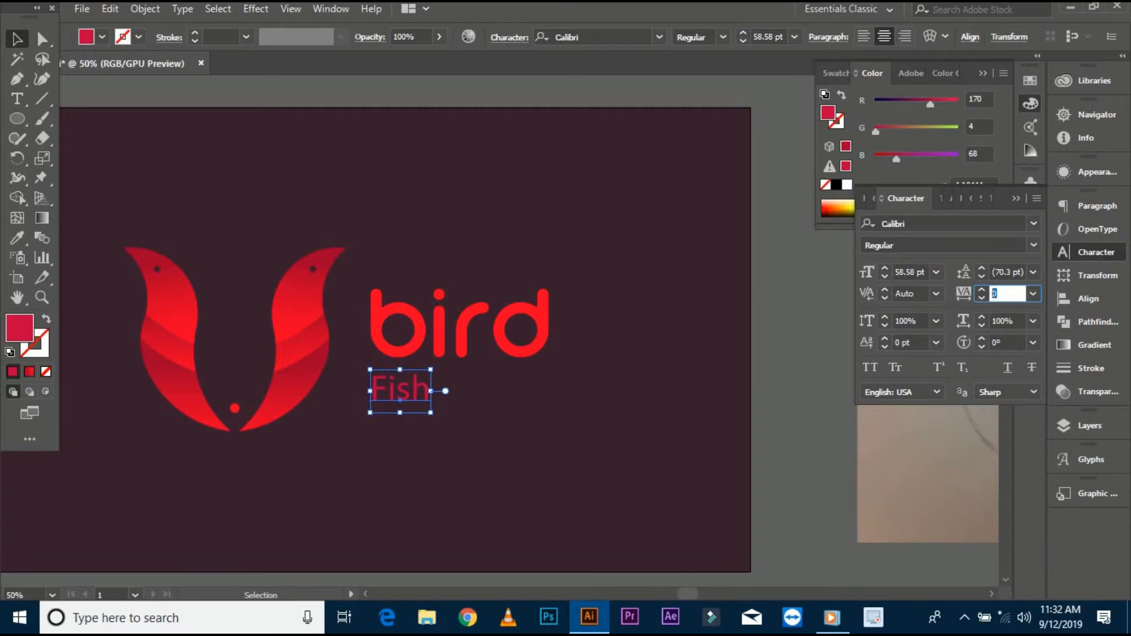
type("800")
key("Return")
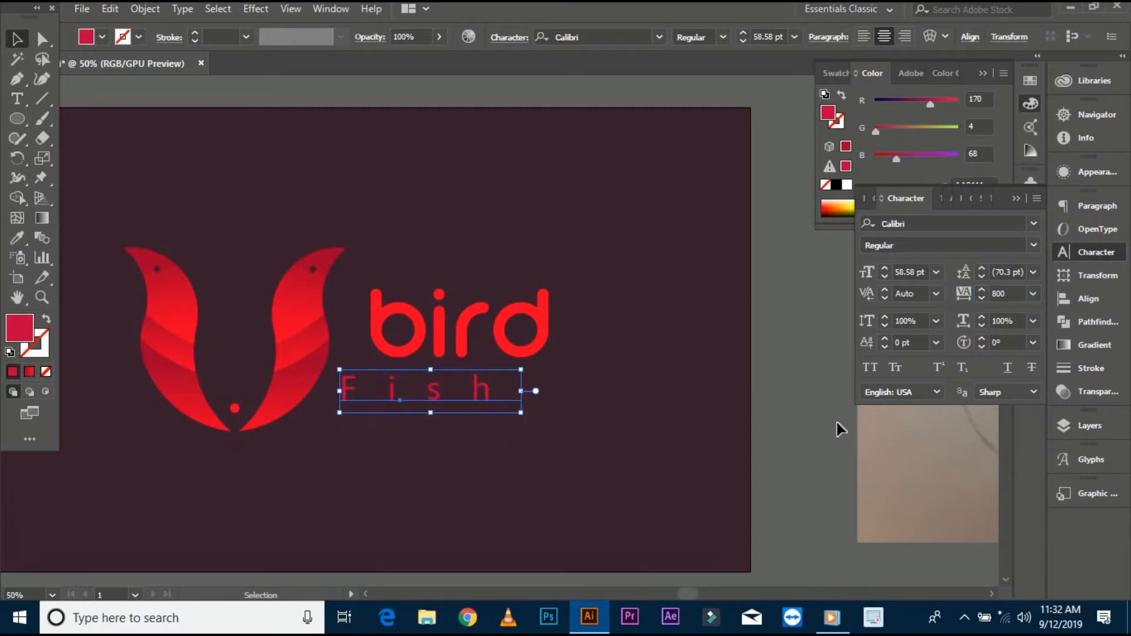
left_click_drag(519, 392, 556, 395)
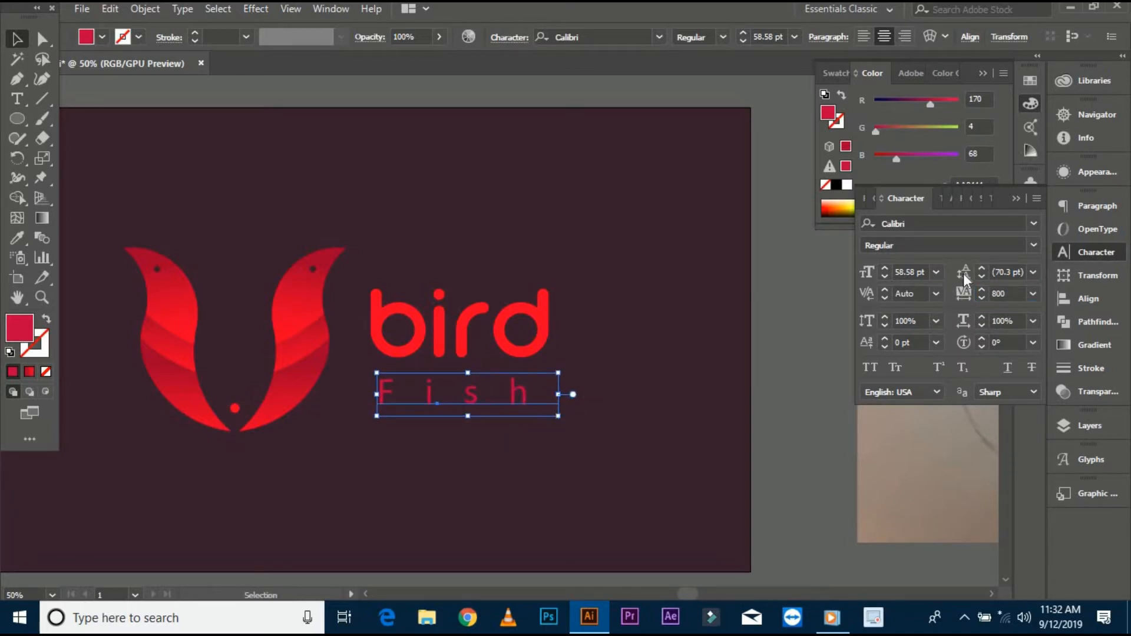
scroll(1018, 293, "up", 4)
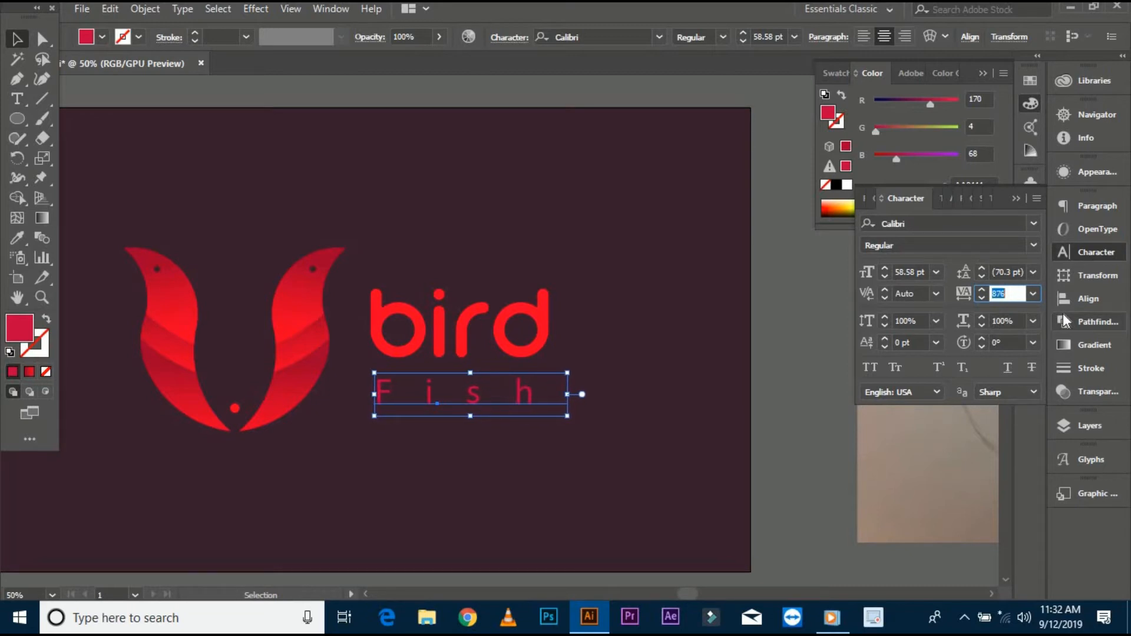
- Fine-tune the Fish text's letter spacing so it spans the width of Bird
left_click_drag(567, 446, 568, 448)
right_click(492, 400)
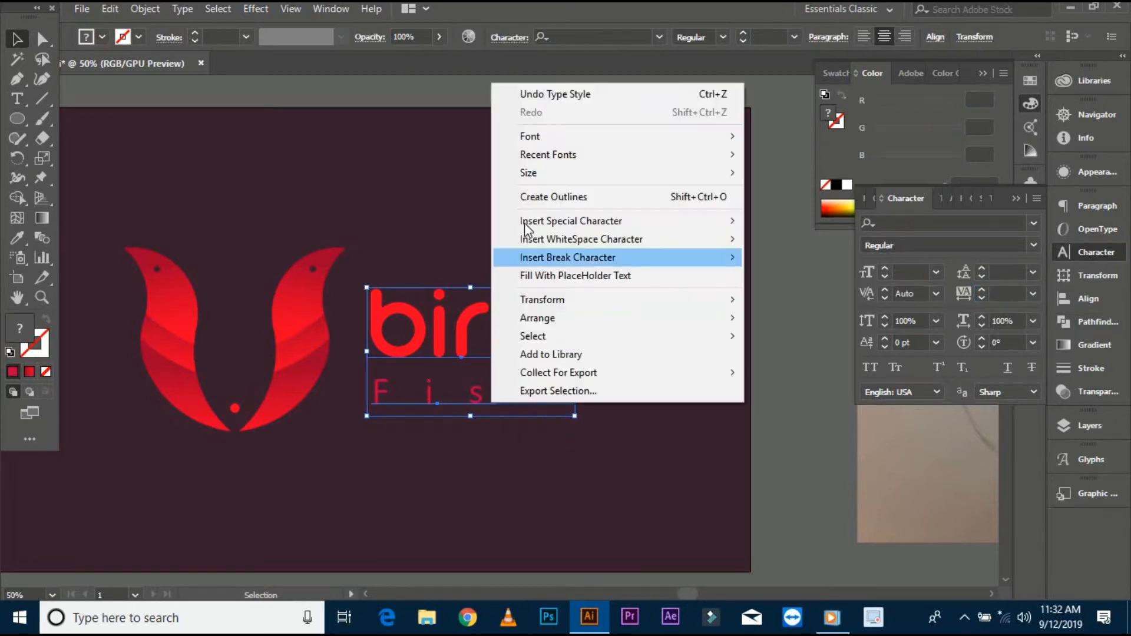
left_click(531, 199)
left_click(707, 37)
left_click(502, 222)
left_click_drag(442, 232, 474, 234)
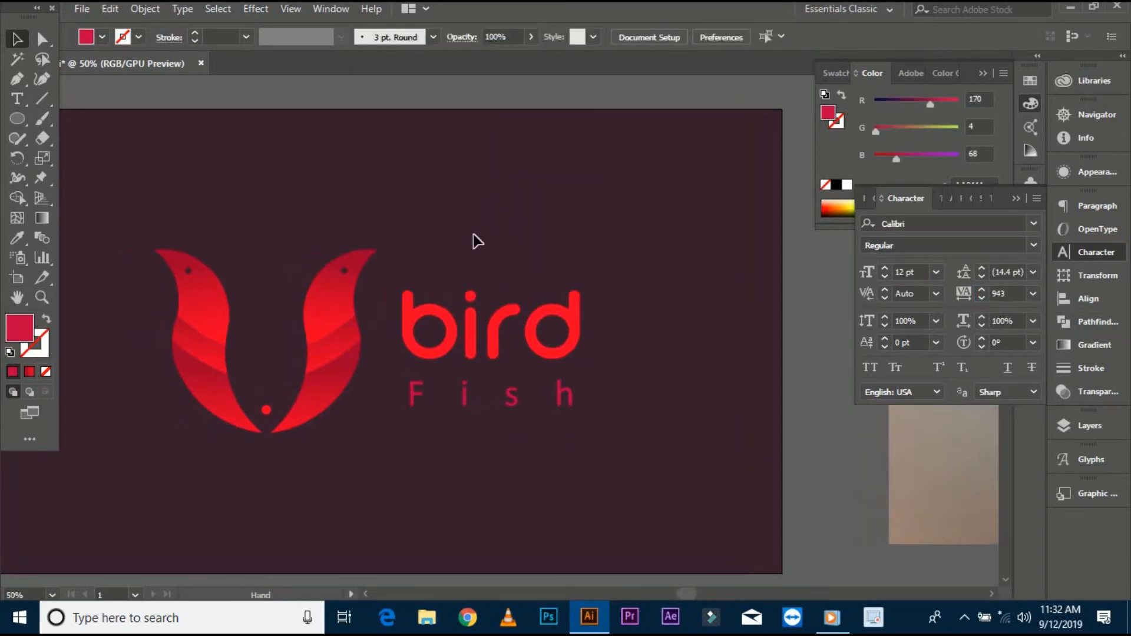
- Select the leaves and wordmark and reposition the whole logo on the artboard
left_click_drag(565, 426, 570, 428)
right_click(550, 348)
left_click(598, 452)
left_click(230, 204)
left_click_drag(213, 194, 424, 380)
left_click(336, 324)
left_click(779, 37)
left_click(665, 140)
left_click_drag(514, 201, 615, 206)
left_click_drag(215, 201, 694, 502)
left_click_drag(681, 439, 655, 418, "alt+shift")
left_click(670, 447)
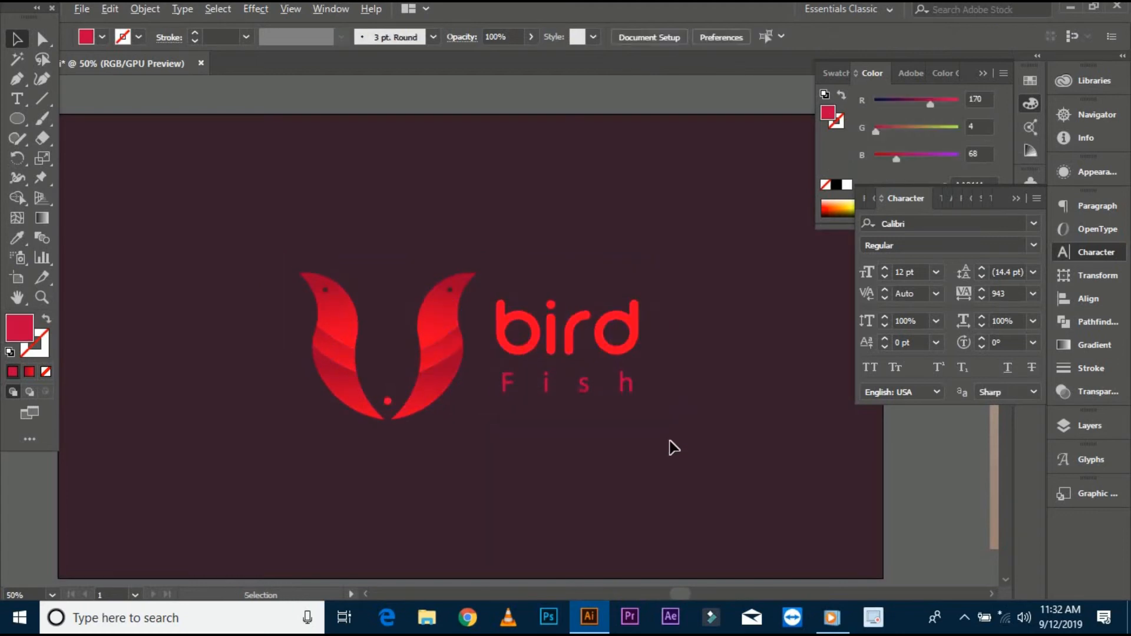
- Group the leaf logo together with the Bird and Fish text
scroll(653, 445, "down", 1)
left_click_drag(632, 380, 587, 415)
left_click(580, 387)
left_click(602, 437)
left_click_drag(270, 301, 570, 452)
right_click(464, 373)
left_click(504, 226)
left_click(466, 370)
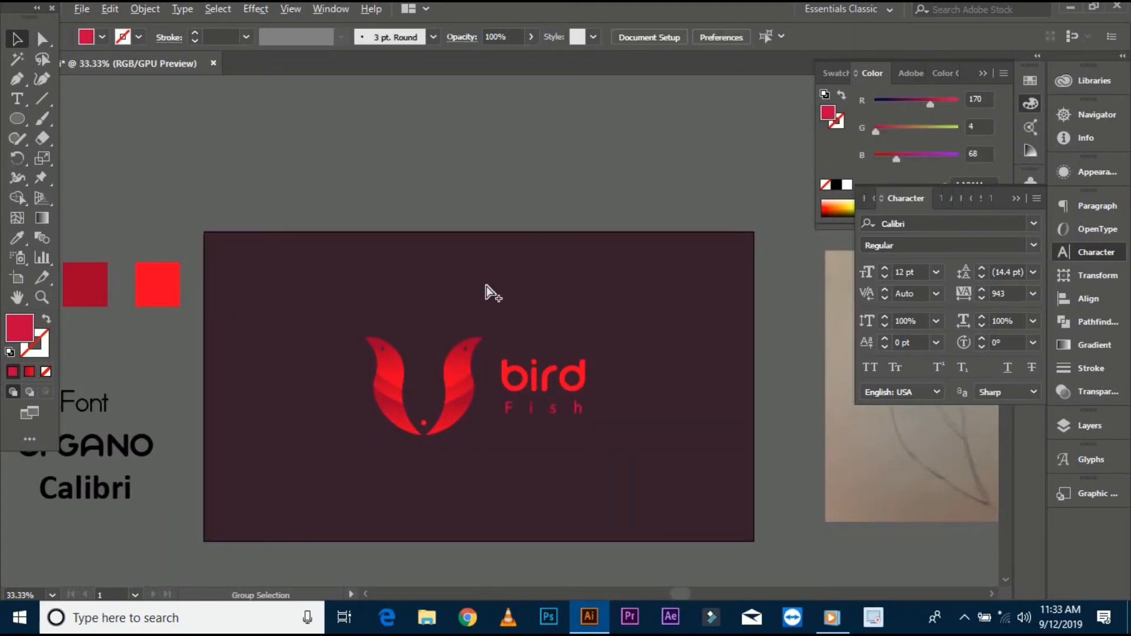
- Unlock all objects and reposition the logo group within the artboard
key("ctrl+alt+2")
left_click(510, 366)
left_click(631, 414, "shift")
left_click(631, 414)
left_click(708, 37)
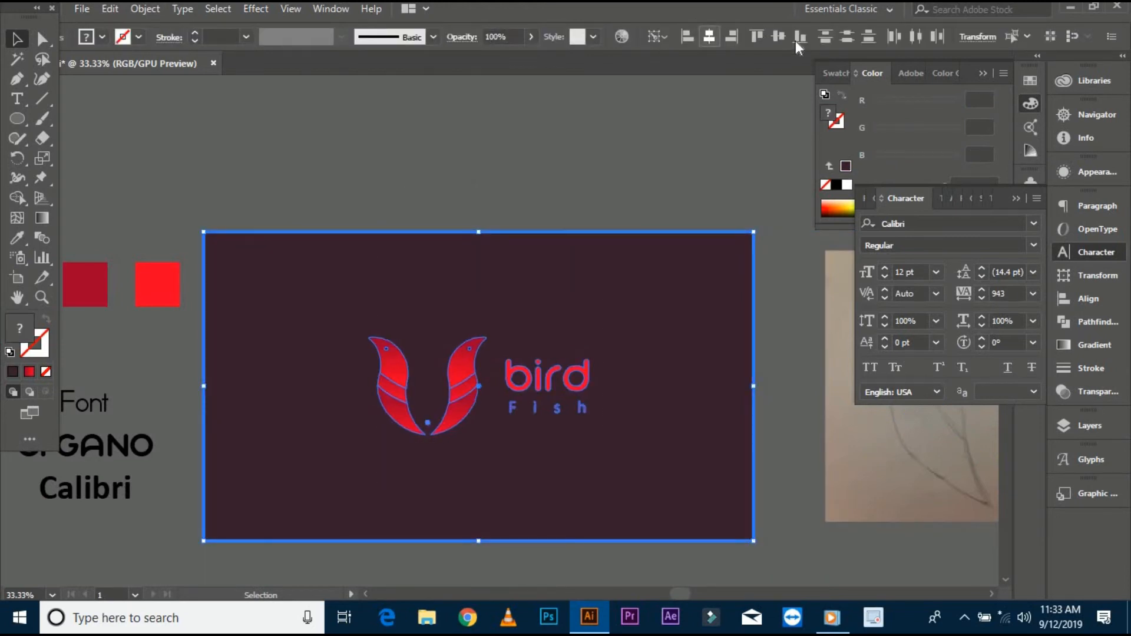
left_click(616, 163)
left_click_drag(477, 376, 450, 343)
left_click(445, 340)
- Ungroup the logo and select only the two leaves
right_click(431, 354)
left_click(439, 222)
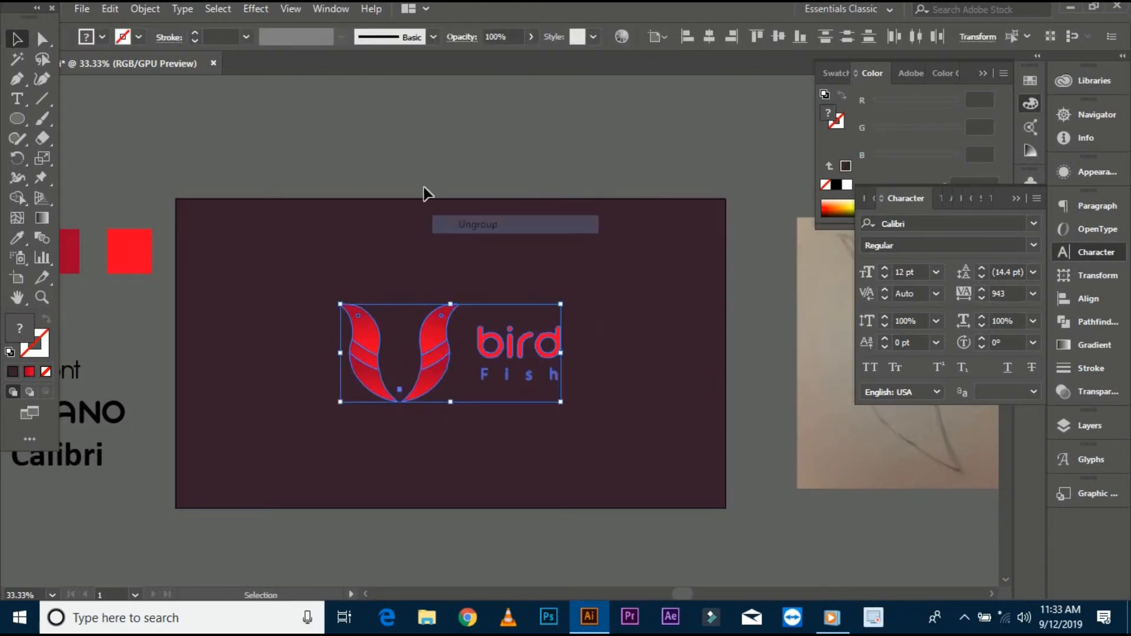
left_click(424, 189)
left_click(430, 227)
right_click(371, 331)
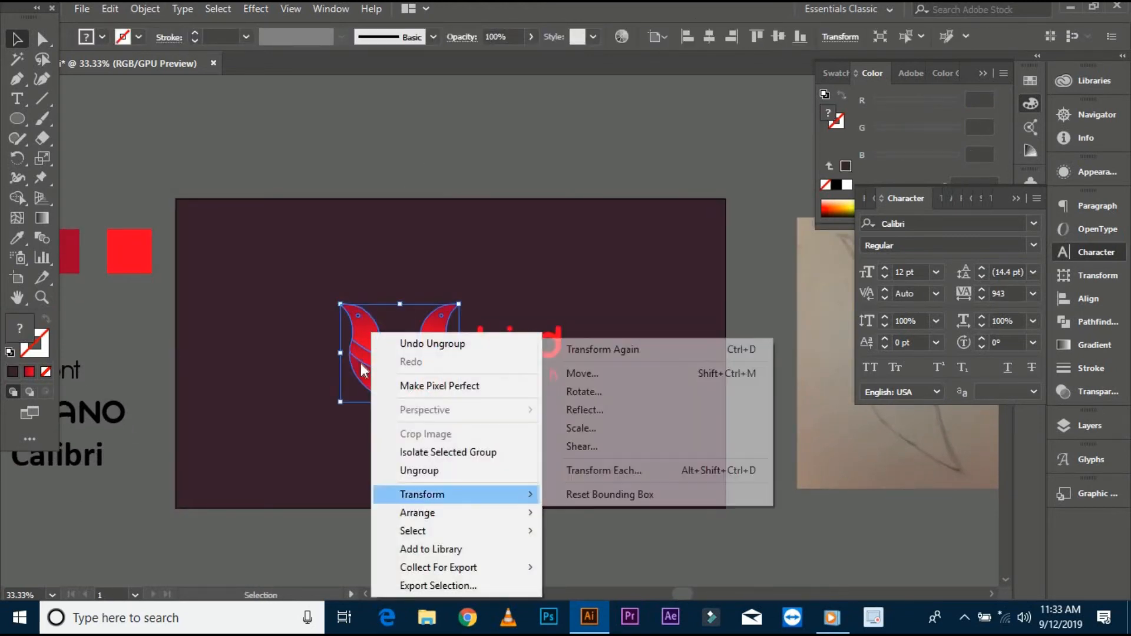
- Duplicate the leaves, flip the copy upside down and enlarge it to fill the artboard as a background
left_click_drag(346, 333, 221, 323)
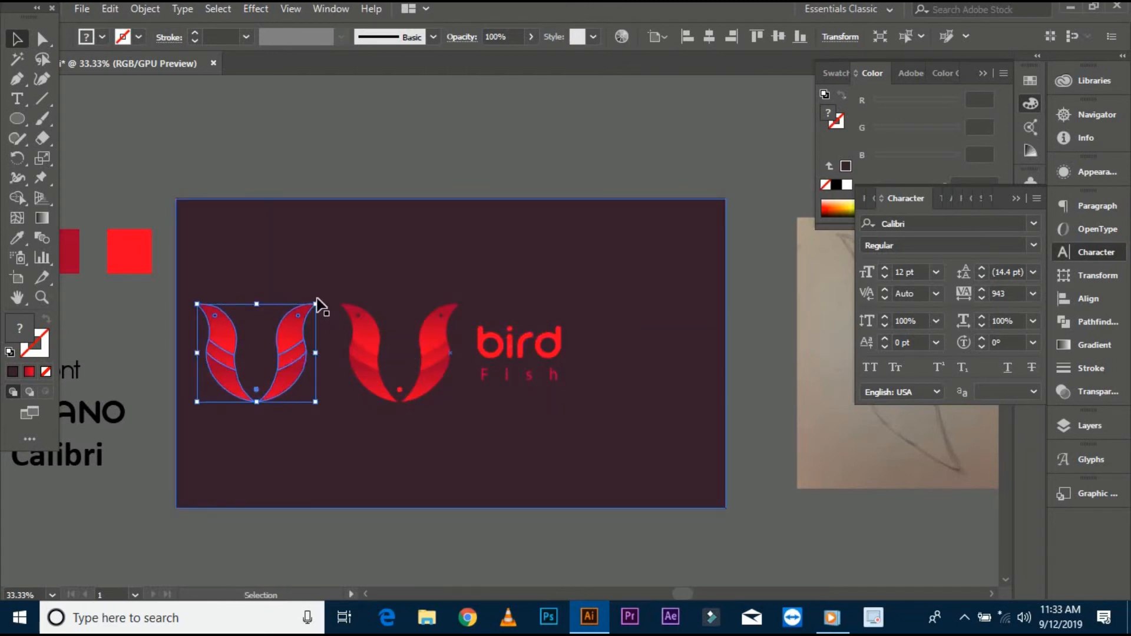
left_click_drag(316, 303, 208, 408)
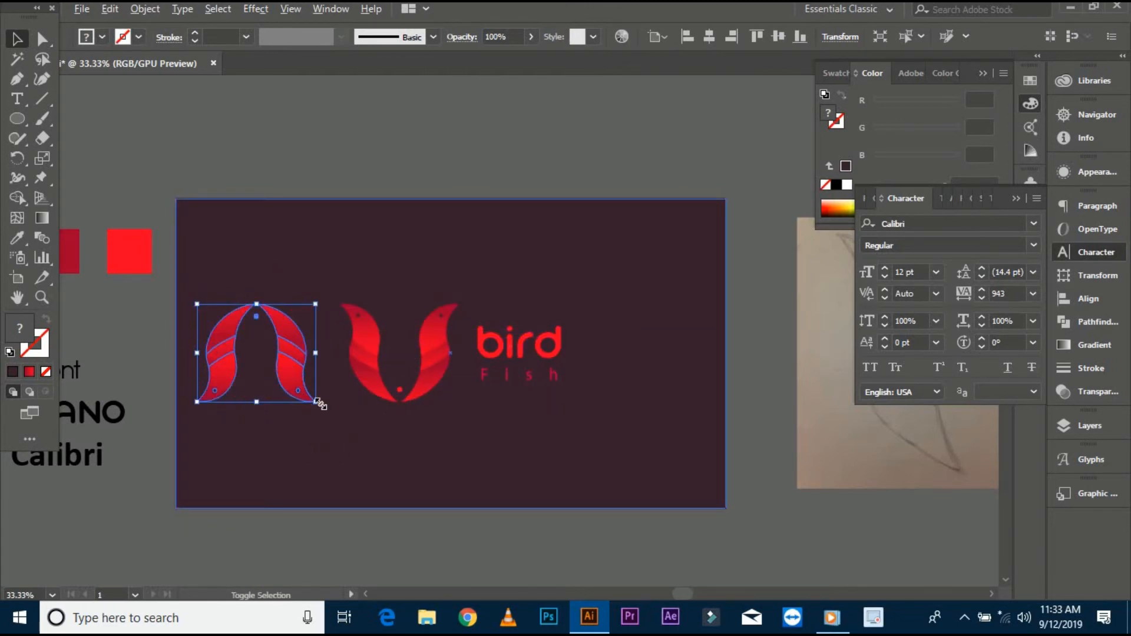
left_click_drag(319, 404, 462, 505)
left_click_drag(396, 315, 557, 330)
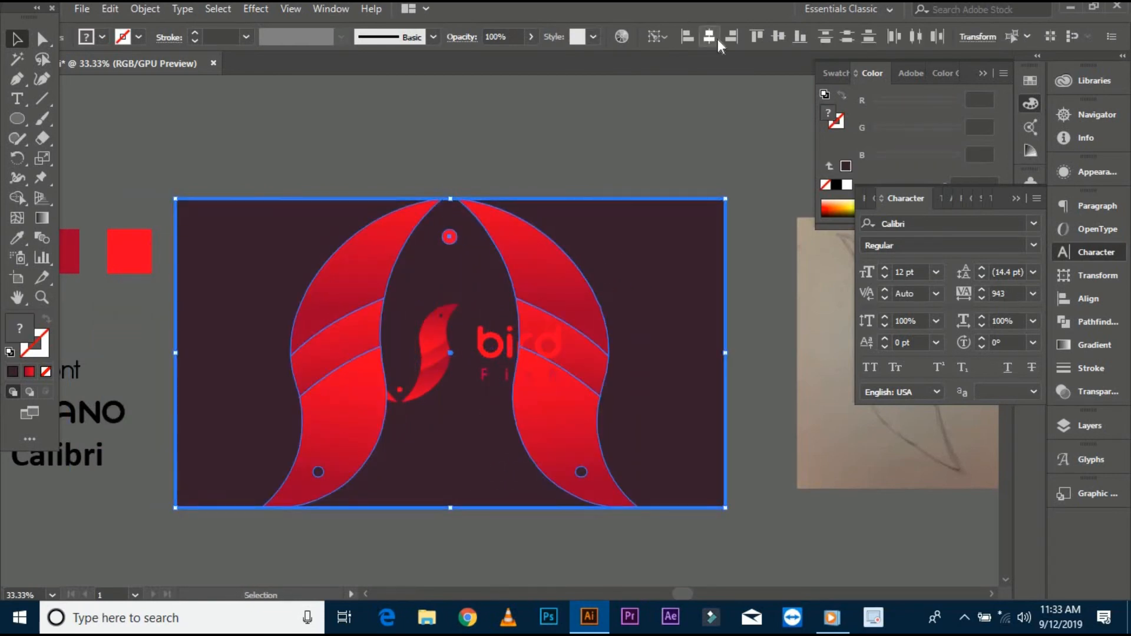
- Set the enlarged leaf copy's opacity to 40%
left_click(663, 144)
left_click(534, 267)
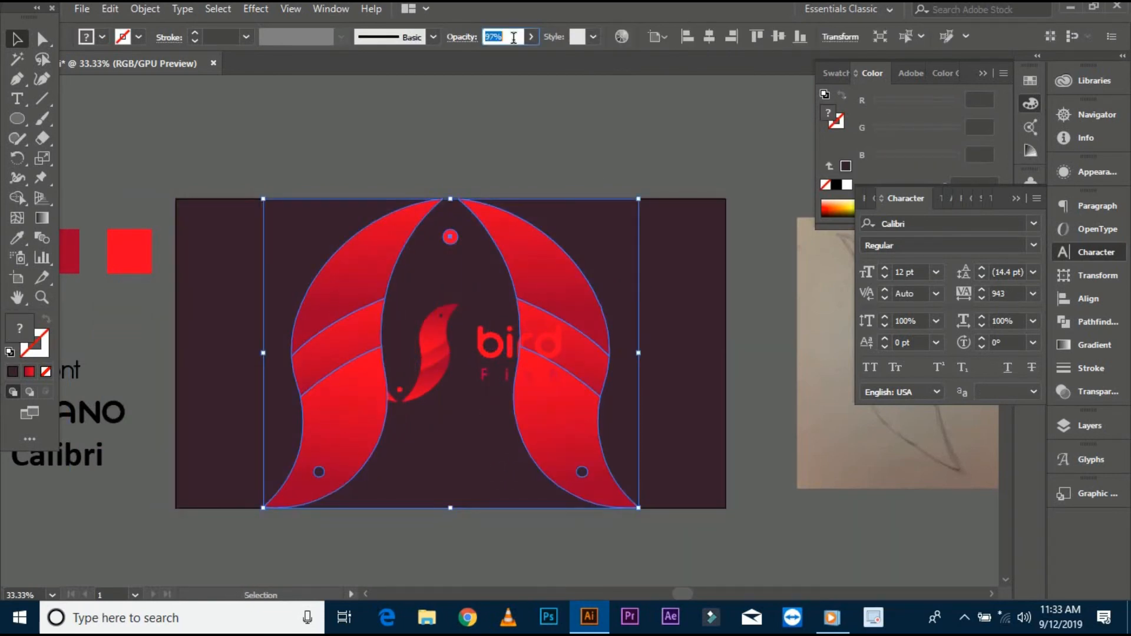
type("40")
key("Return")
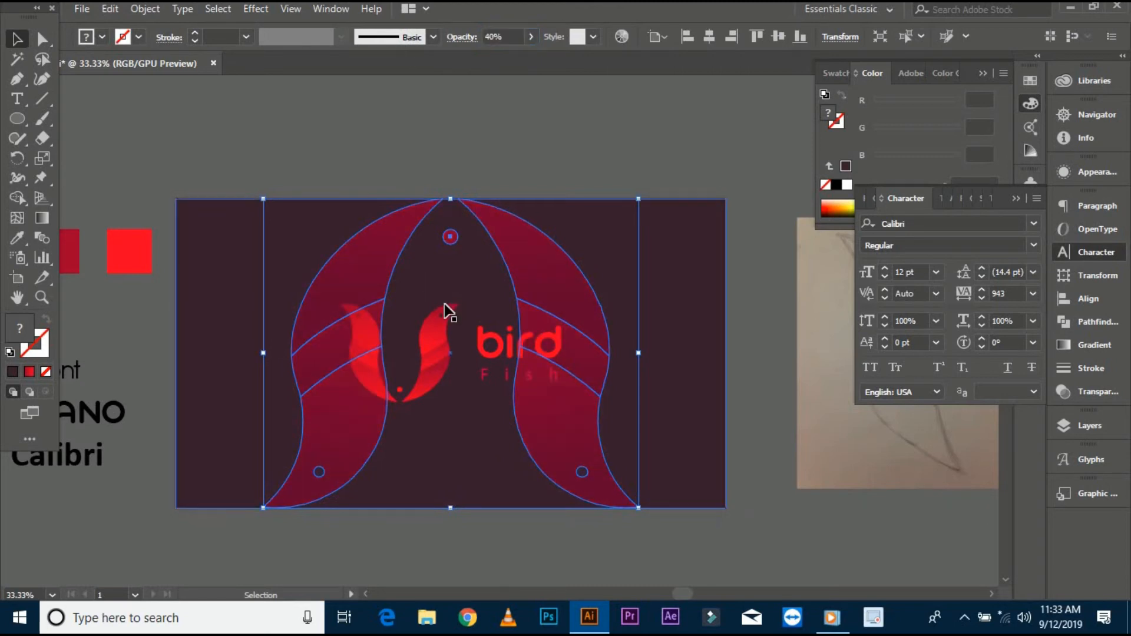
- Bring the small leaf logo to the front
left_click(440, 325)
left_click(484, 354, "shift")
right_click(482, 356)
mouse_move(636, 273)
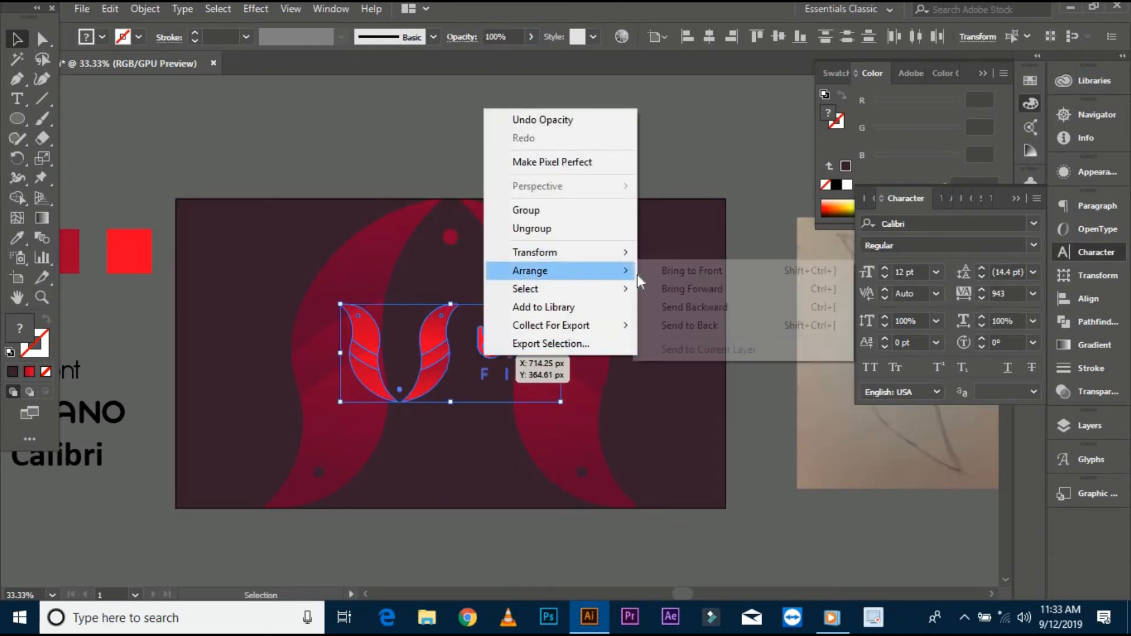
left_click(688, 271)
- Rearrange the stacking of the enlarged background leaves behind the logo
right_click(433, 329)
left_click(479, 430)
left_click(452, 175)
left_click_drag(452, 175, 458, 142)
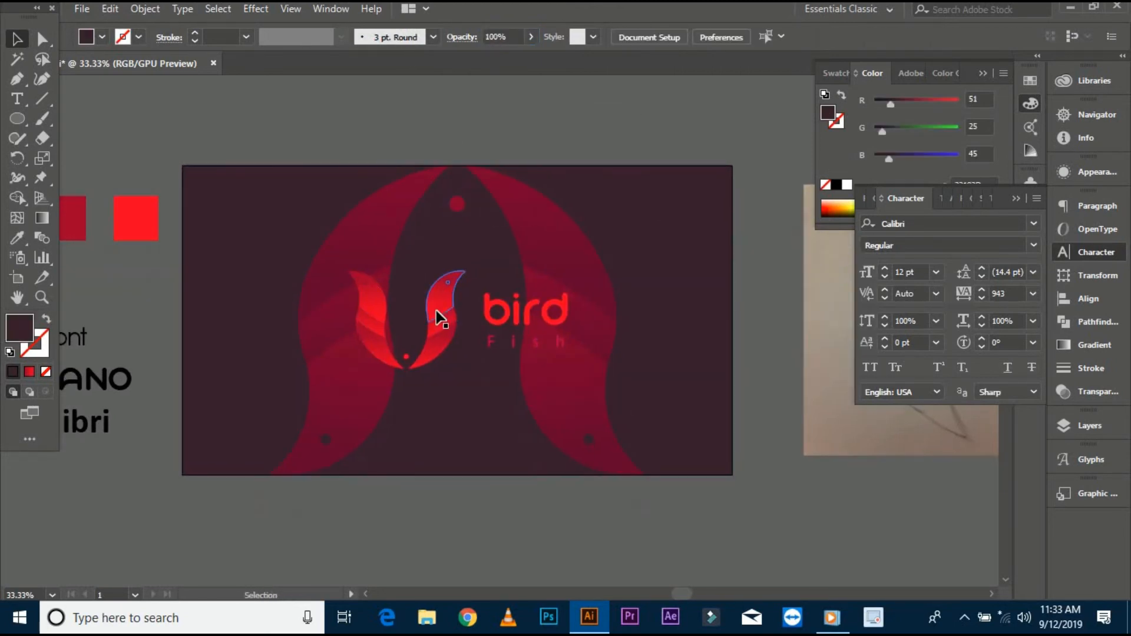
left_click(441, 306)
left_click(432, 180)
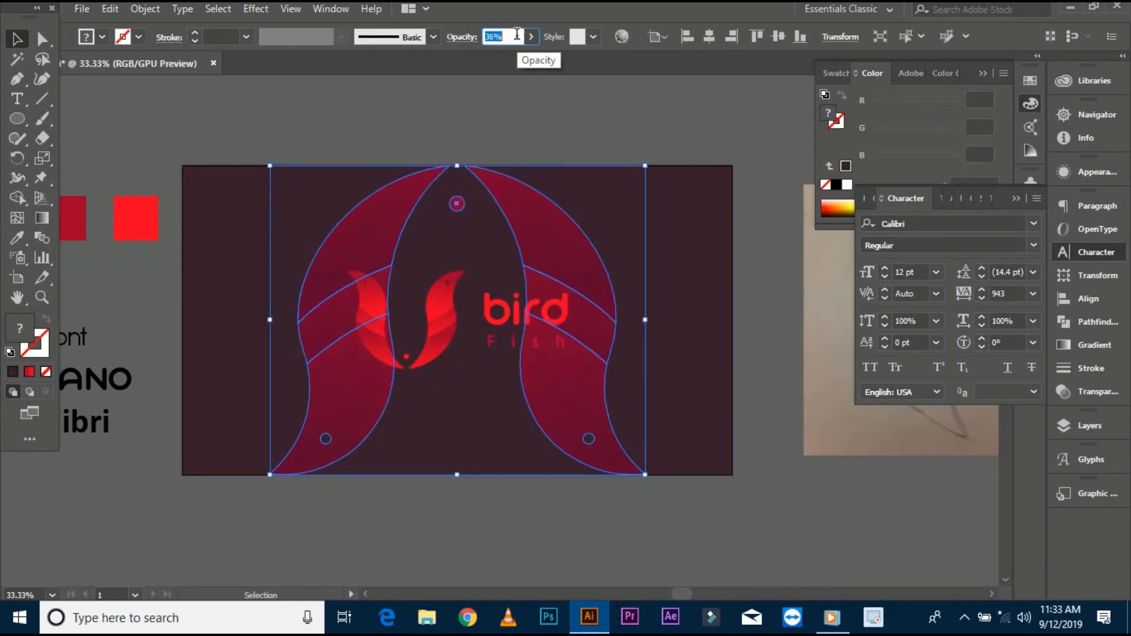
left_click(515, 105)
- Apply a drop shadow to the logo with Multiply mode, 75% opacity, 3 px offsets and 3 px blur
left_click(434, 311)
left_click(255, 9)
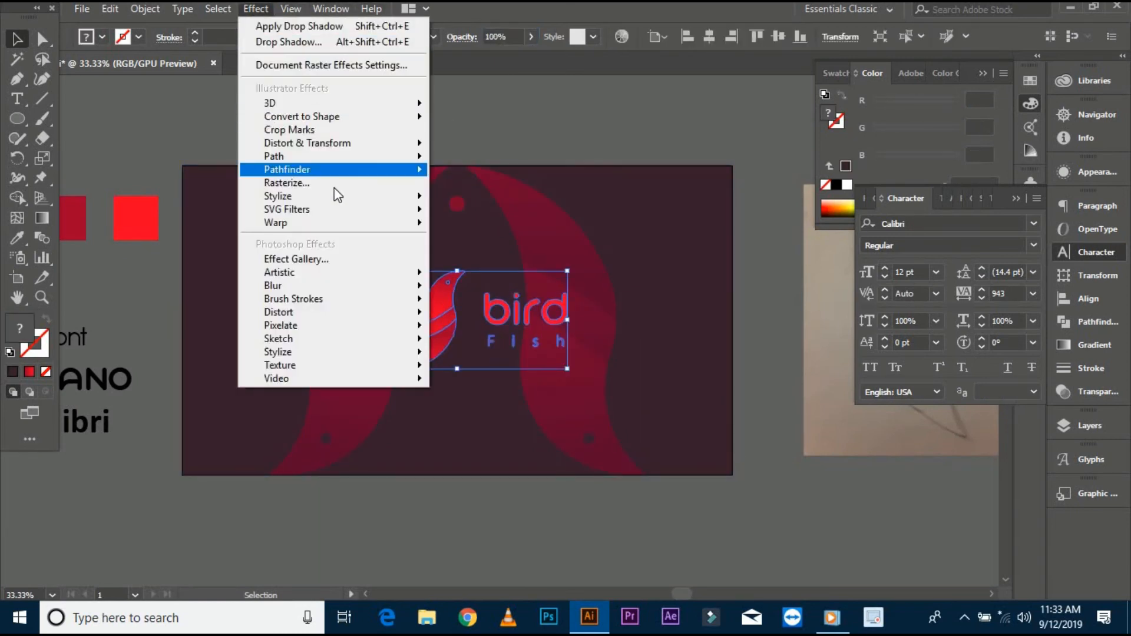
mouse_move(353, 195)
left_click(465, 198)
key("Tab")
key("Tab")
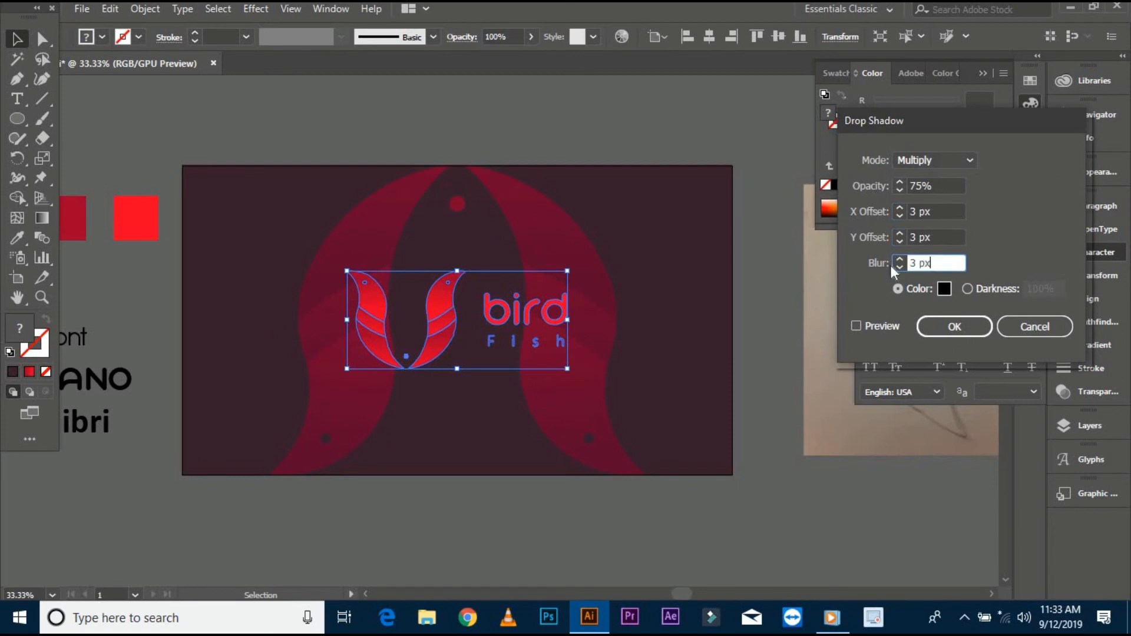
key("Return")
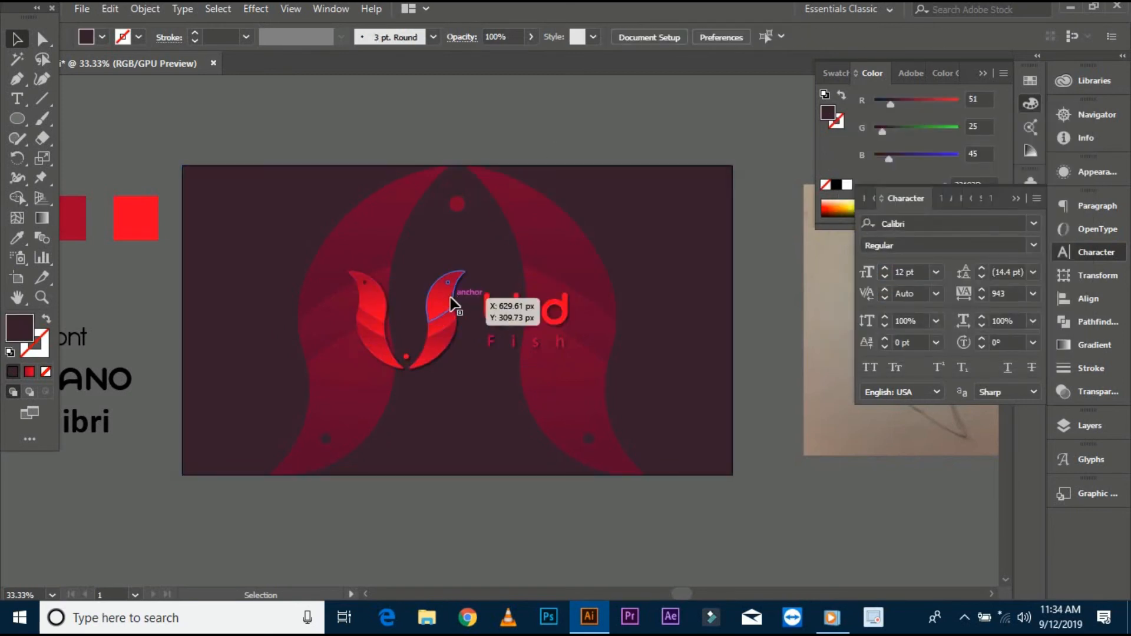
left_click(453, 297)
left_click_drag(569, 370, 575, 373)
left_click(470, 217)
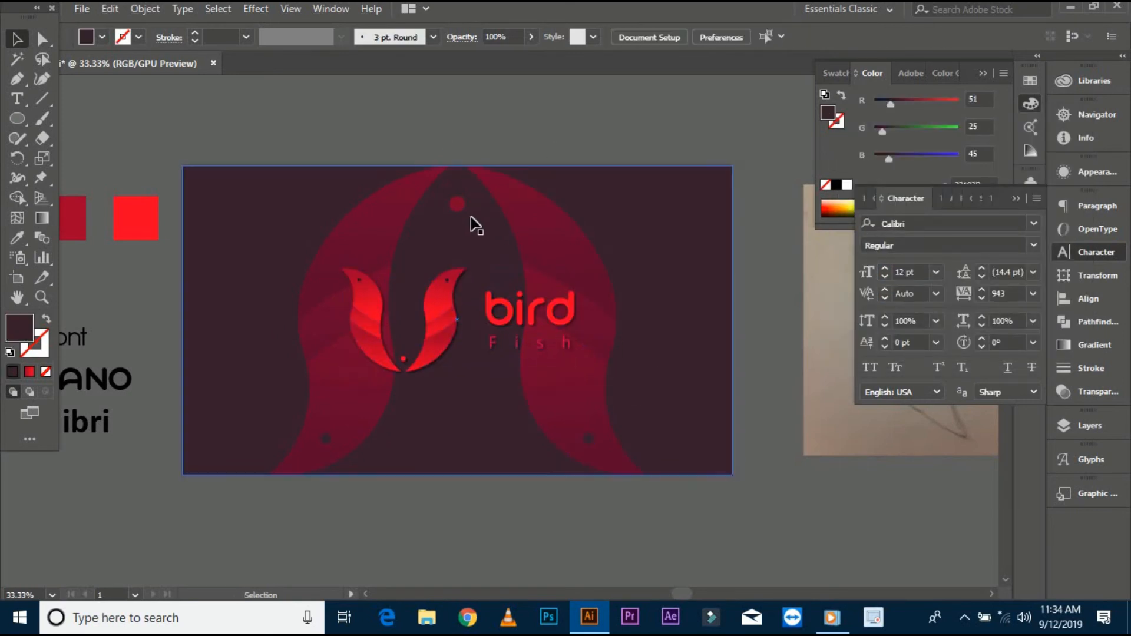
left_click(493, 304, "shift")
left_click(486, 258)
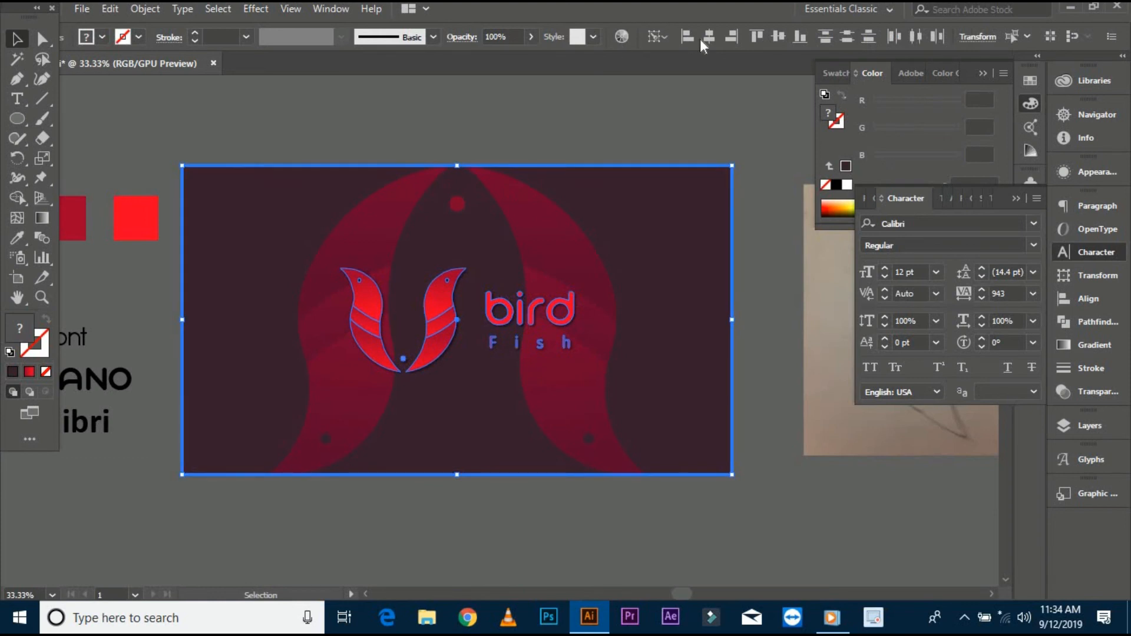
left_click(545, 98)
left_click_drag(542, 94, 556, 108)
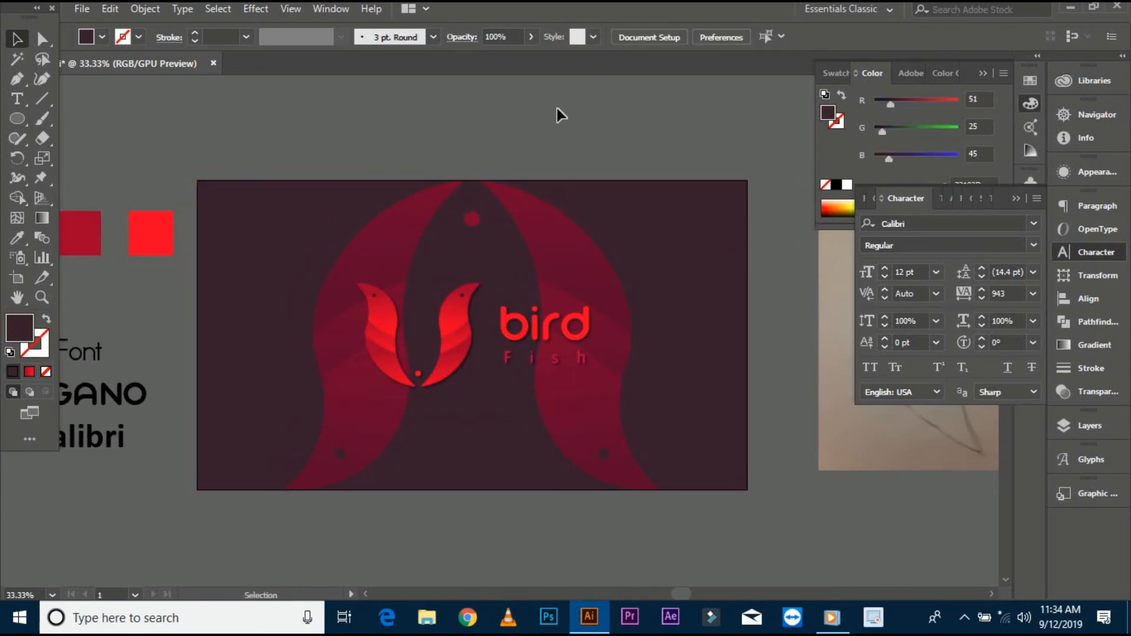